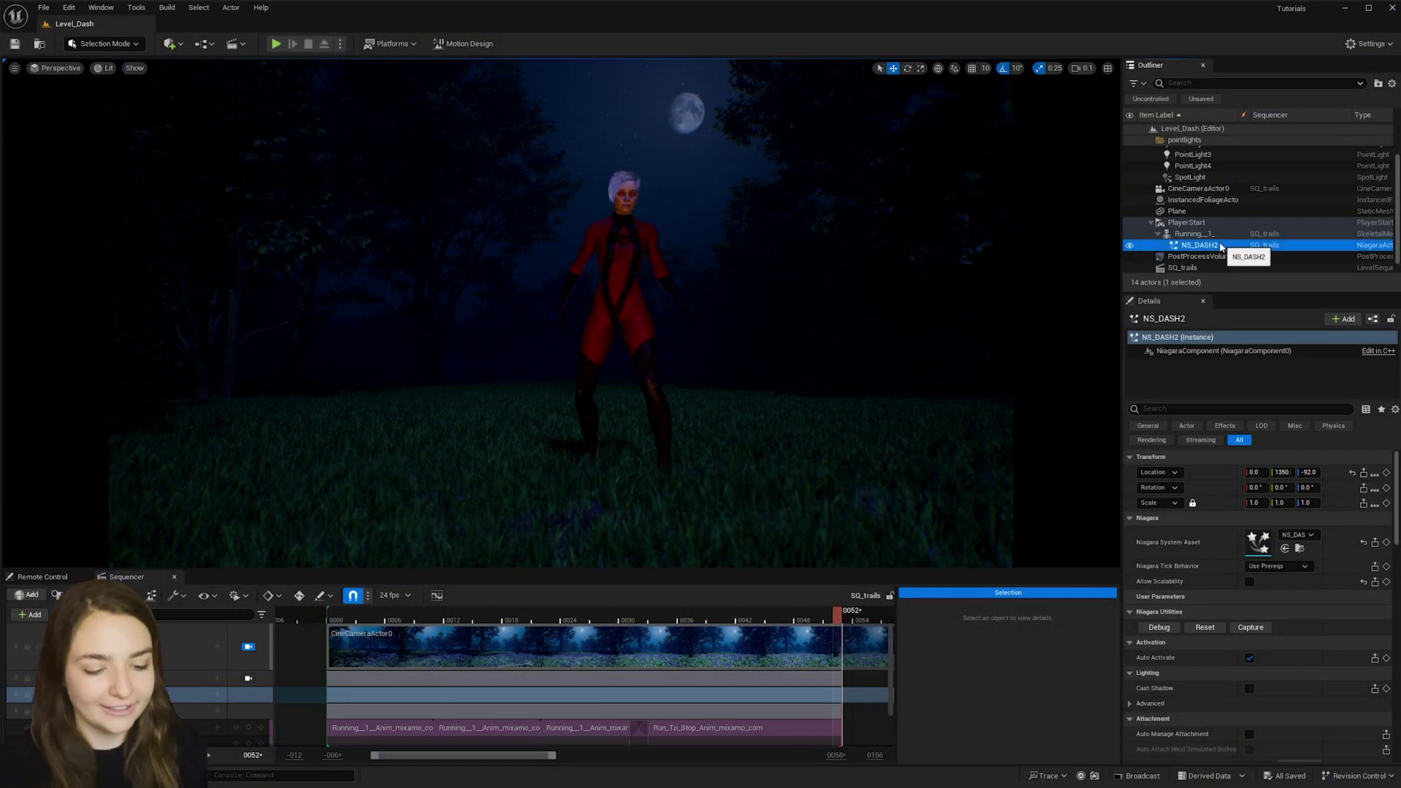
# - Delete the NS_DASH2 effect from Level_Dash, then select the Running_1_ character
pyautogui.press('Delete')
pyautogui.click(471, 437)
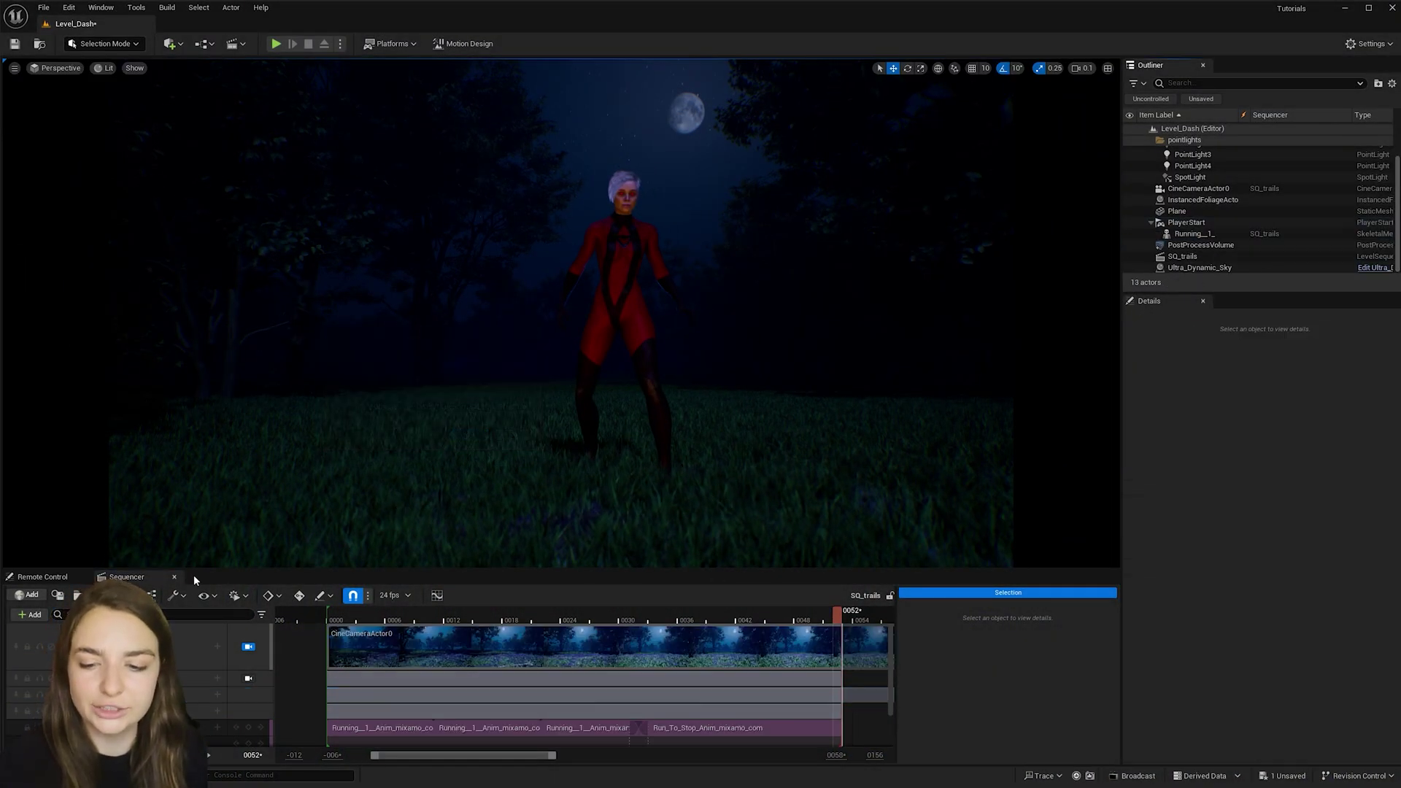
pyautogui.click(627, 232)
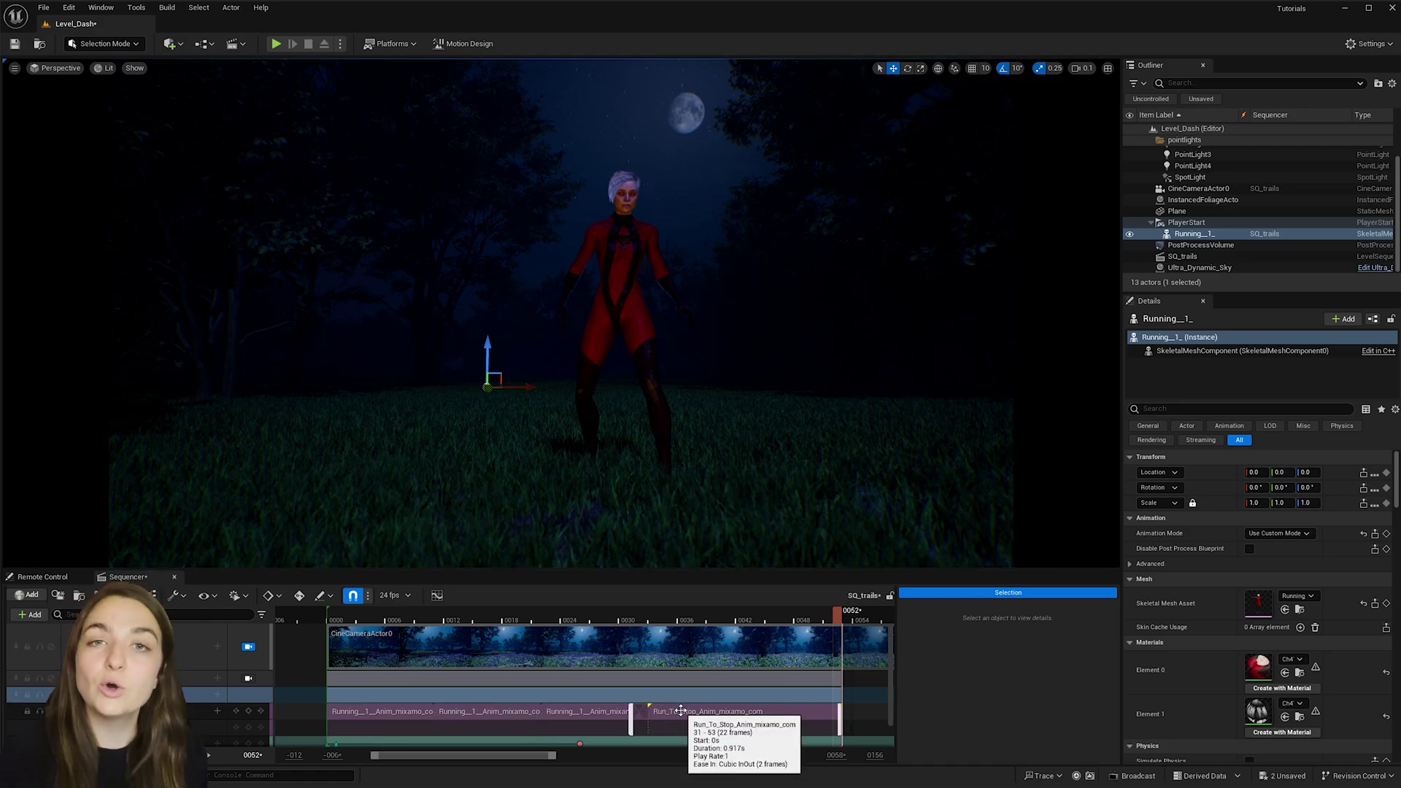
# - Create a Niagara system from the Empty template in the Niagara folder, named NS_DASH
pyautogui.hotkey('ctrl', 'space')
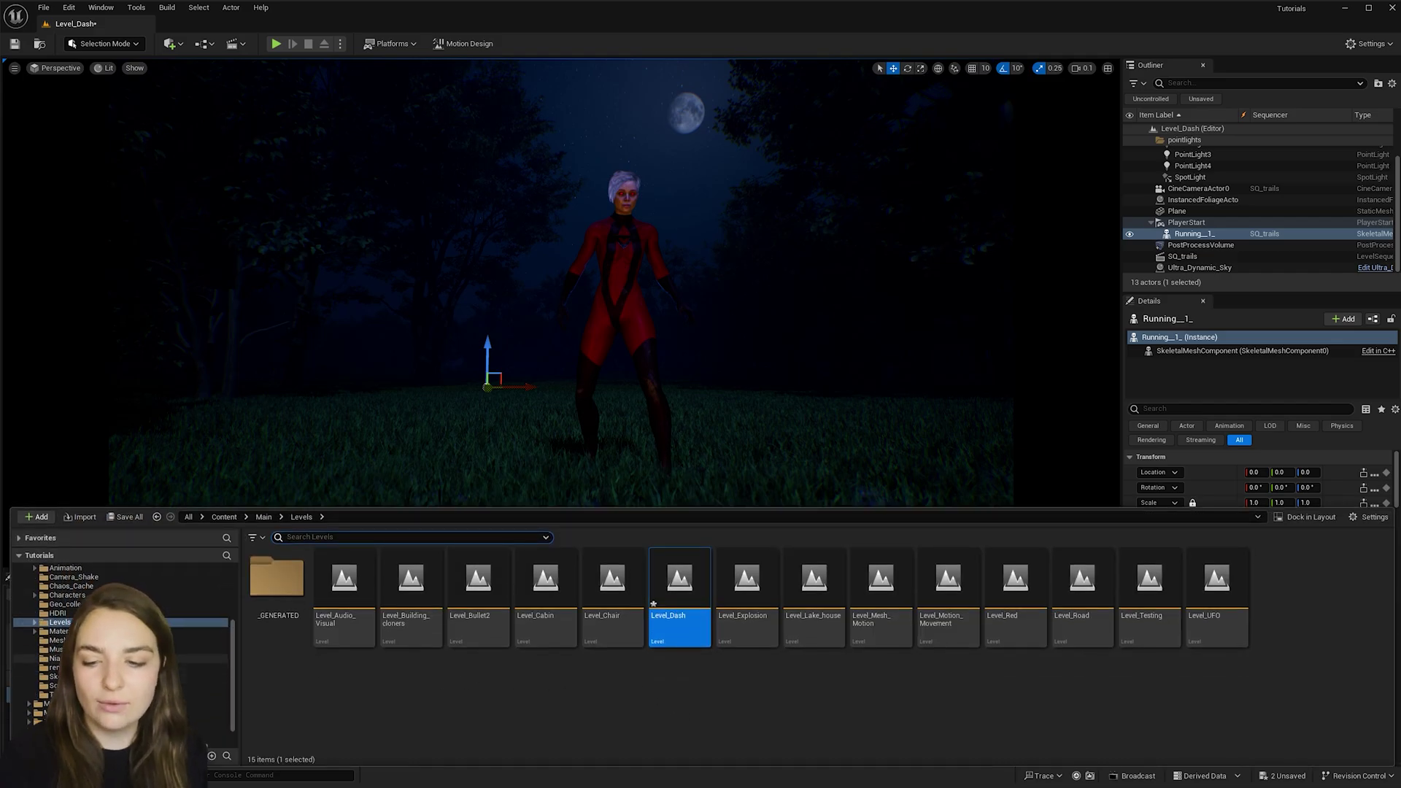
pyautogui.click(55, 658)
pyautogui.rightClick(324, 682)
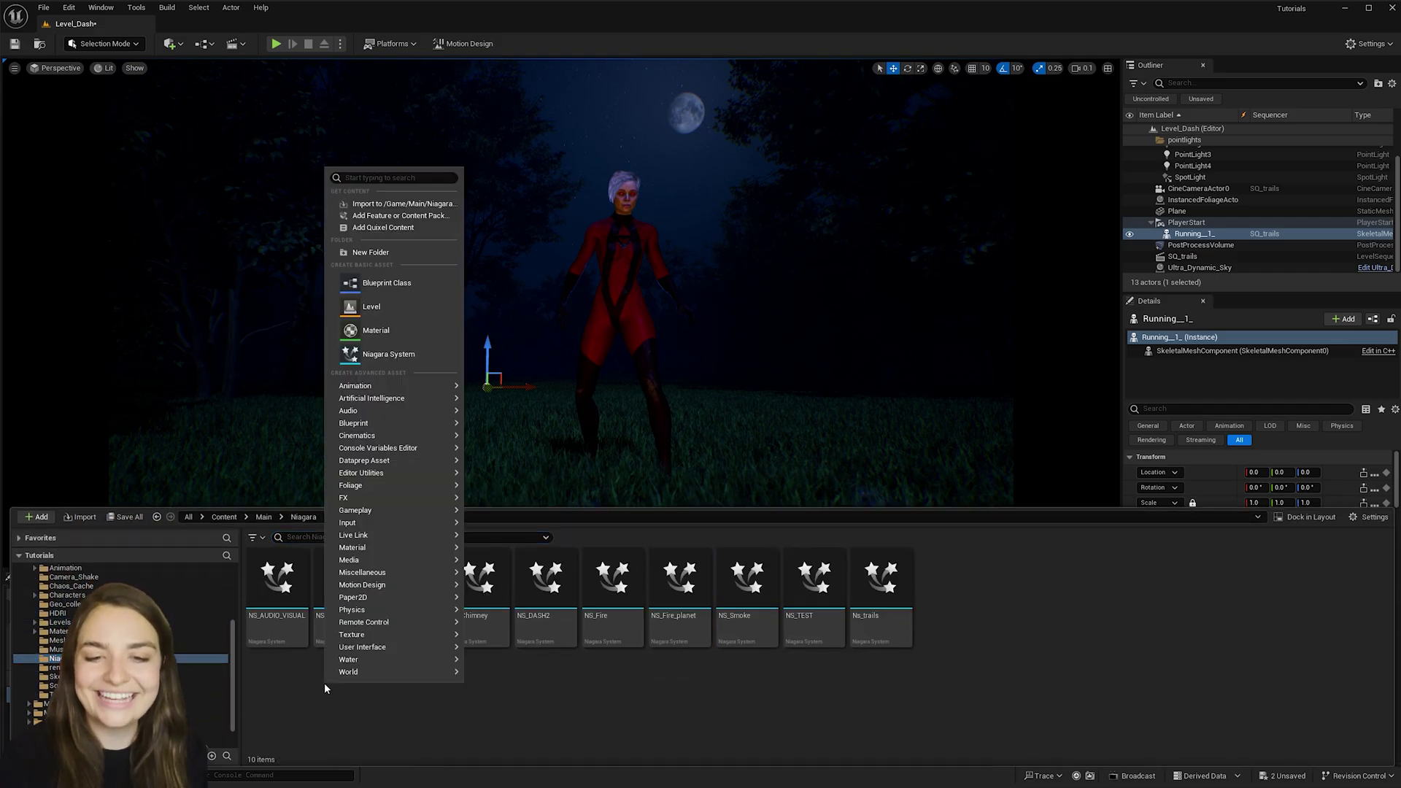
pyautogui.click(404, 354)
pyautogui.click(201, 460)
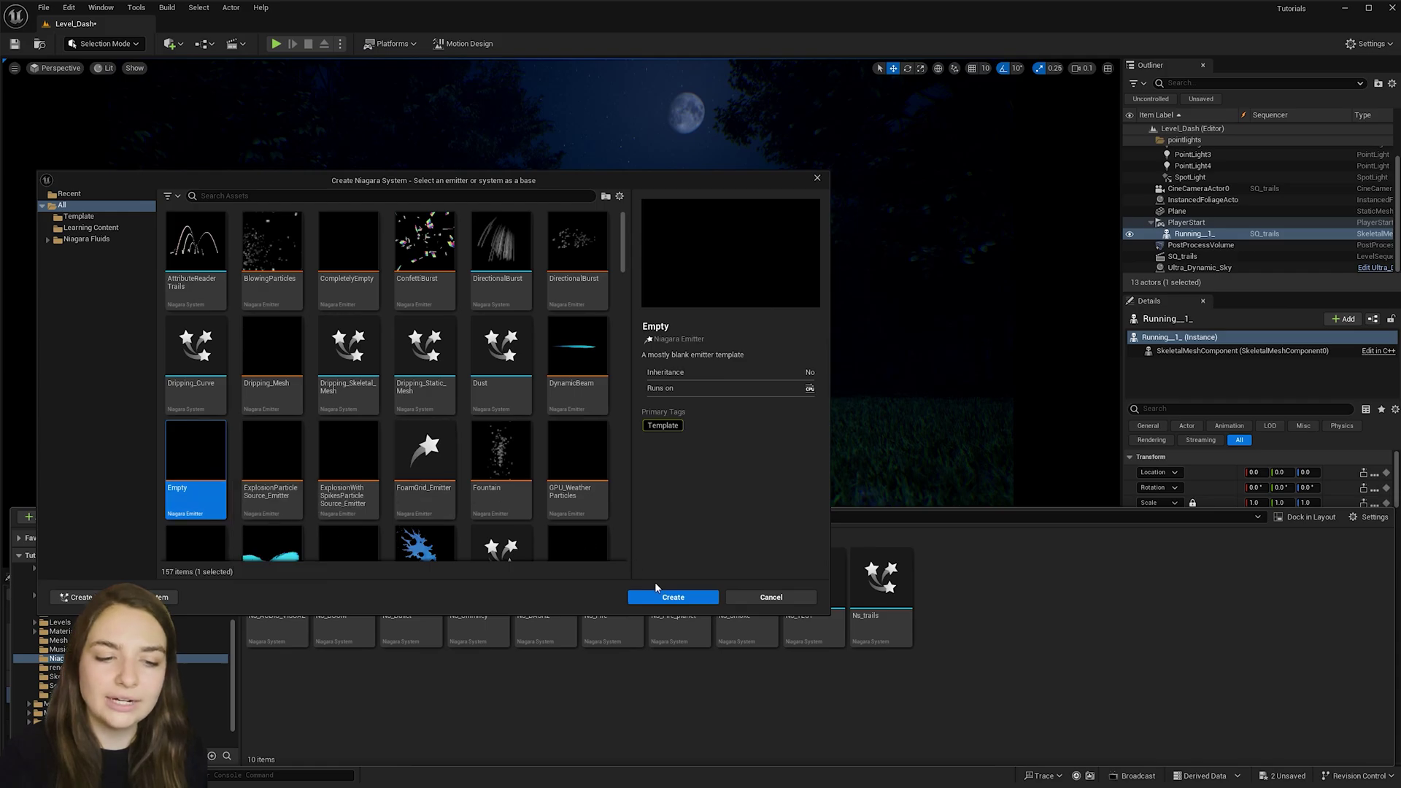
pyautogui.click(672, 597)
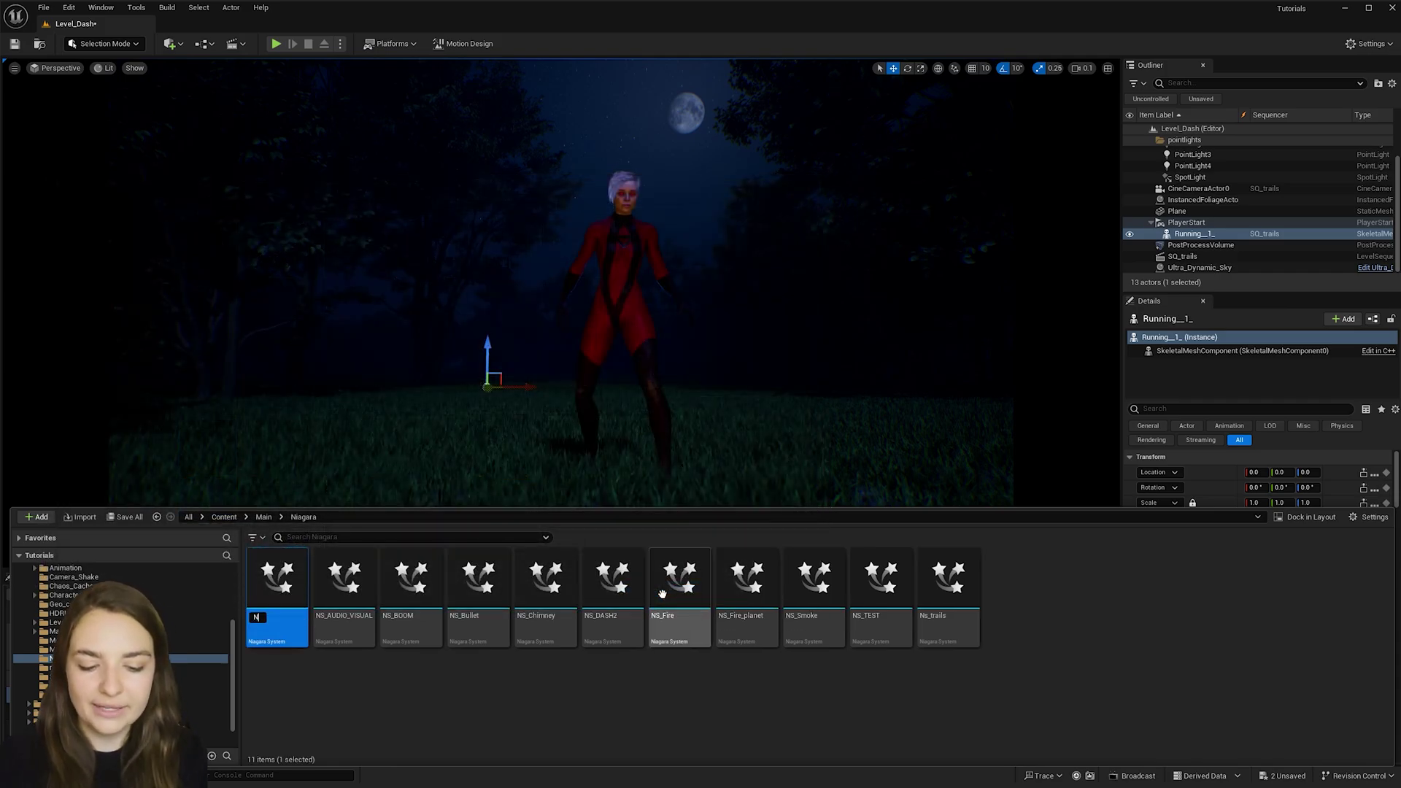
pyautogui.press('Return')
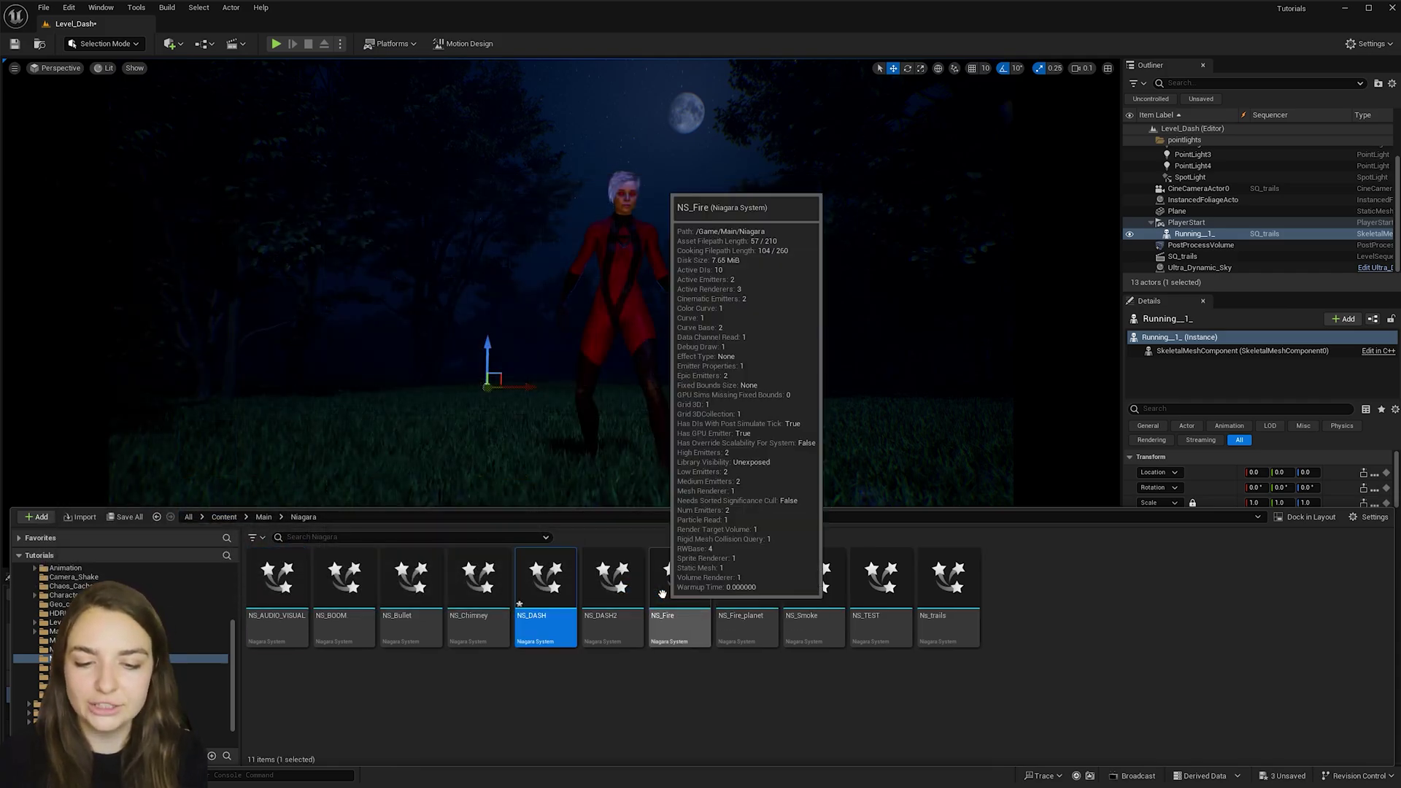
# - Open NS_DASH and rename its Empty emitter to Character
pyautogui.doubleClick(547, 574)
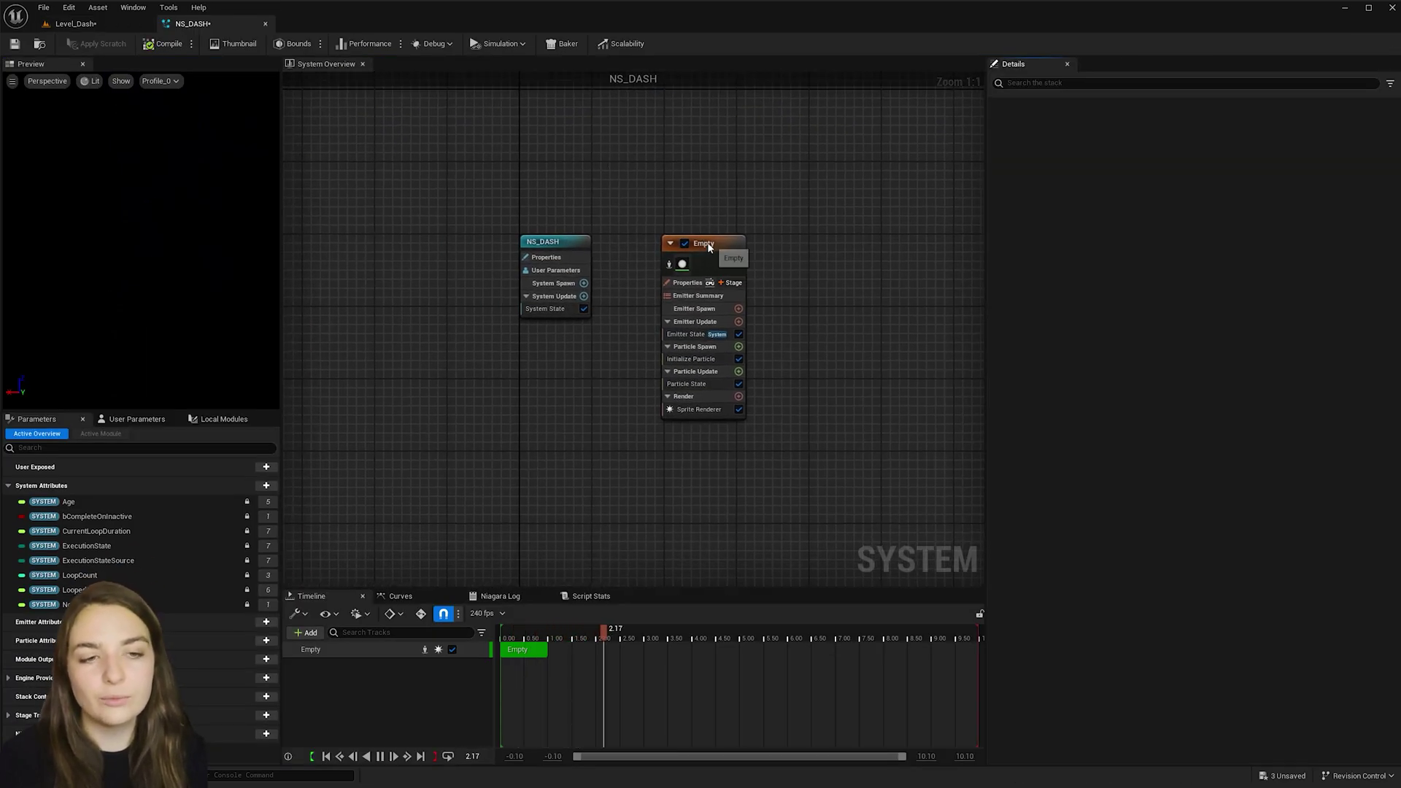
pyautogui.click(706, 246)
pyautogui.doubleClick(705, 244)
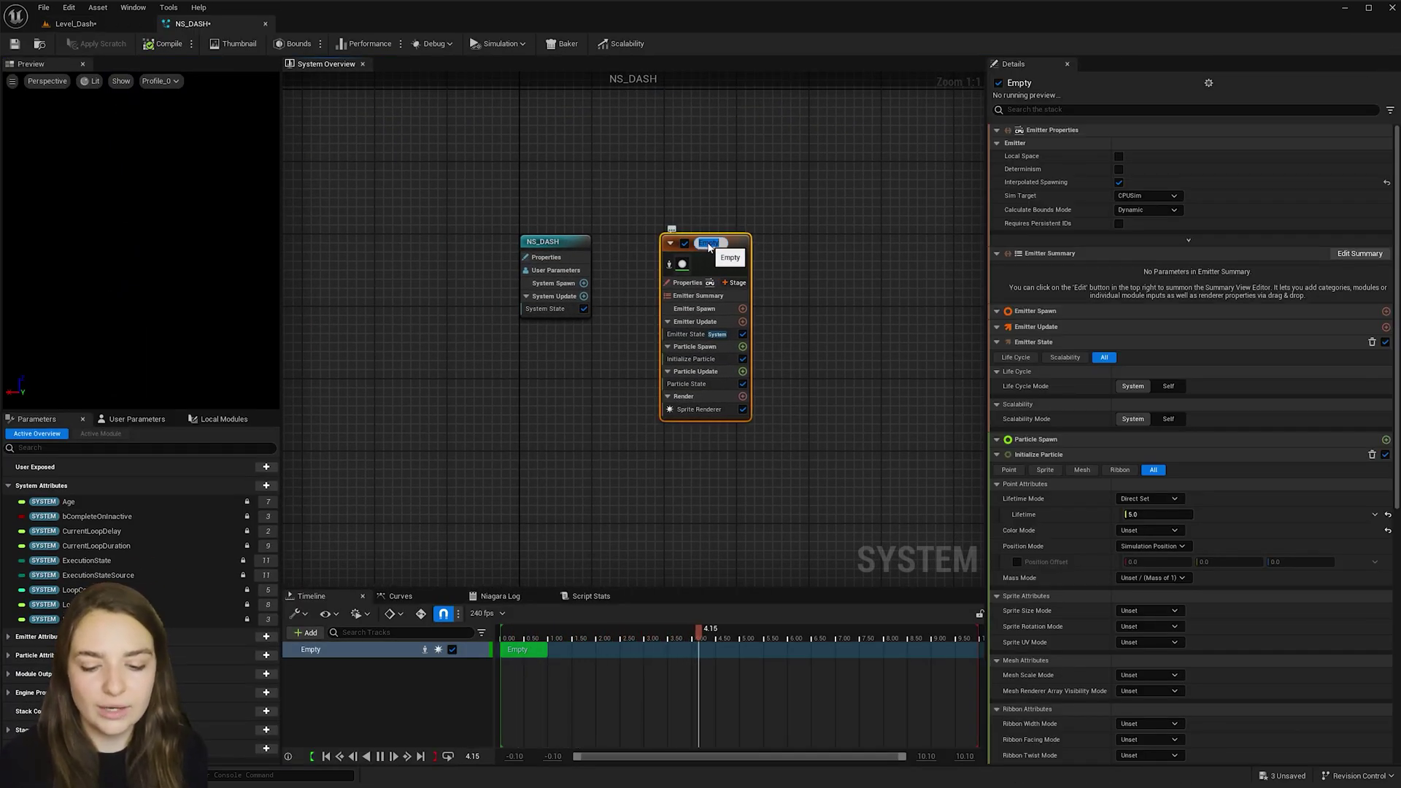
pyautogui.write('Character')
pyautogui.press('Return')
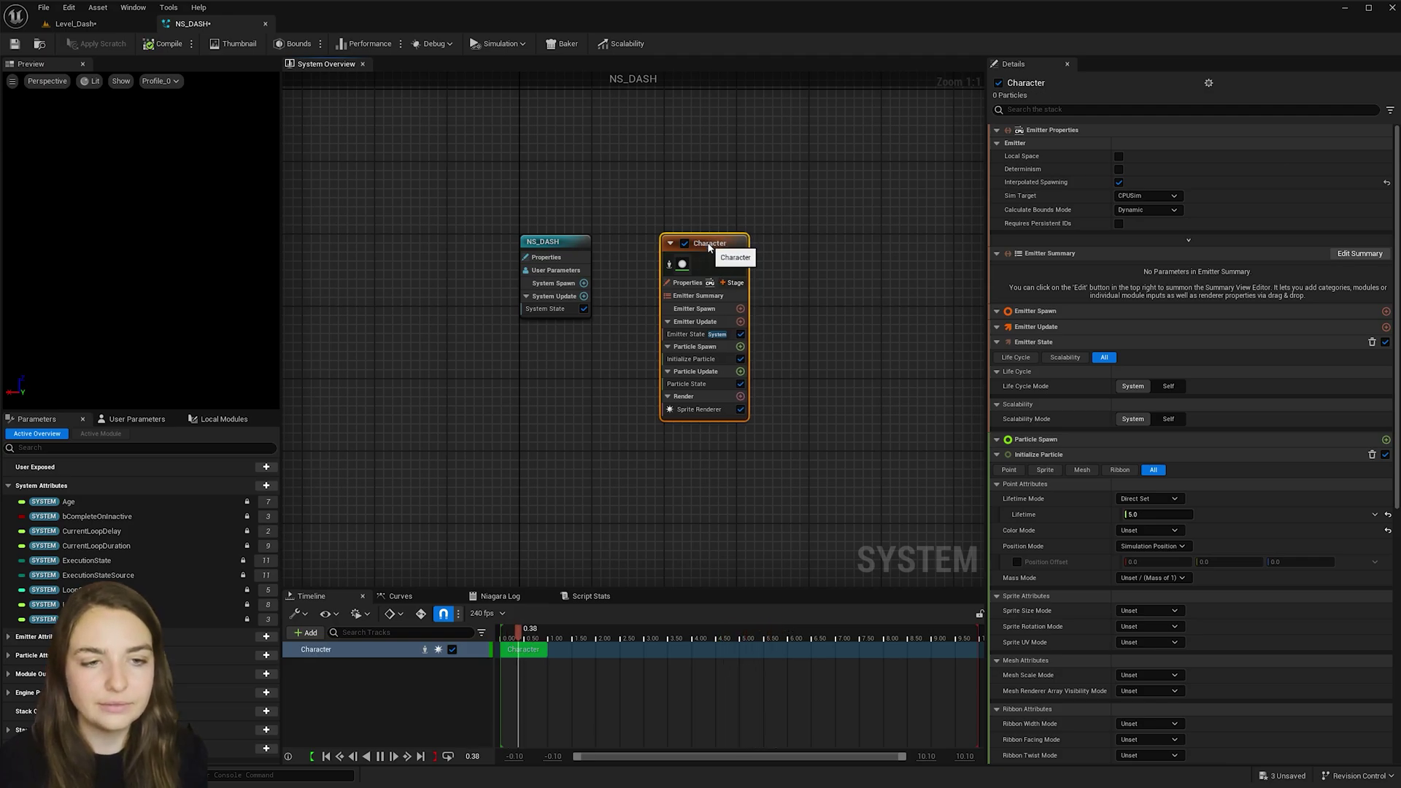
# - Add Spawn Burst Instantaneous to Emitter Update with a Spawn Count of 200
pyautogui.click(741, 322)
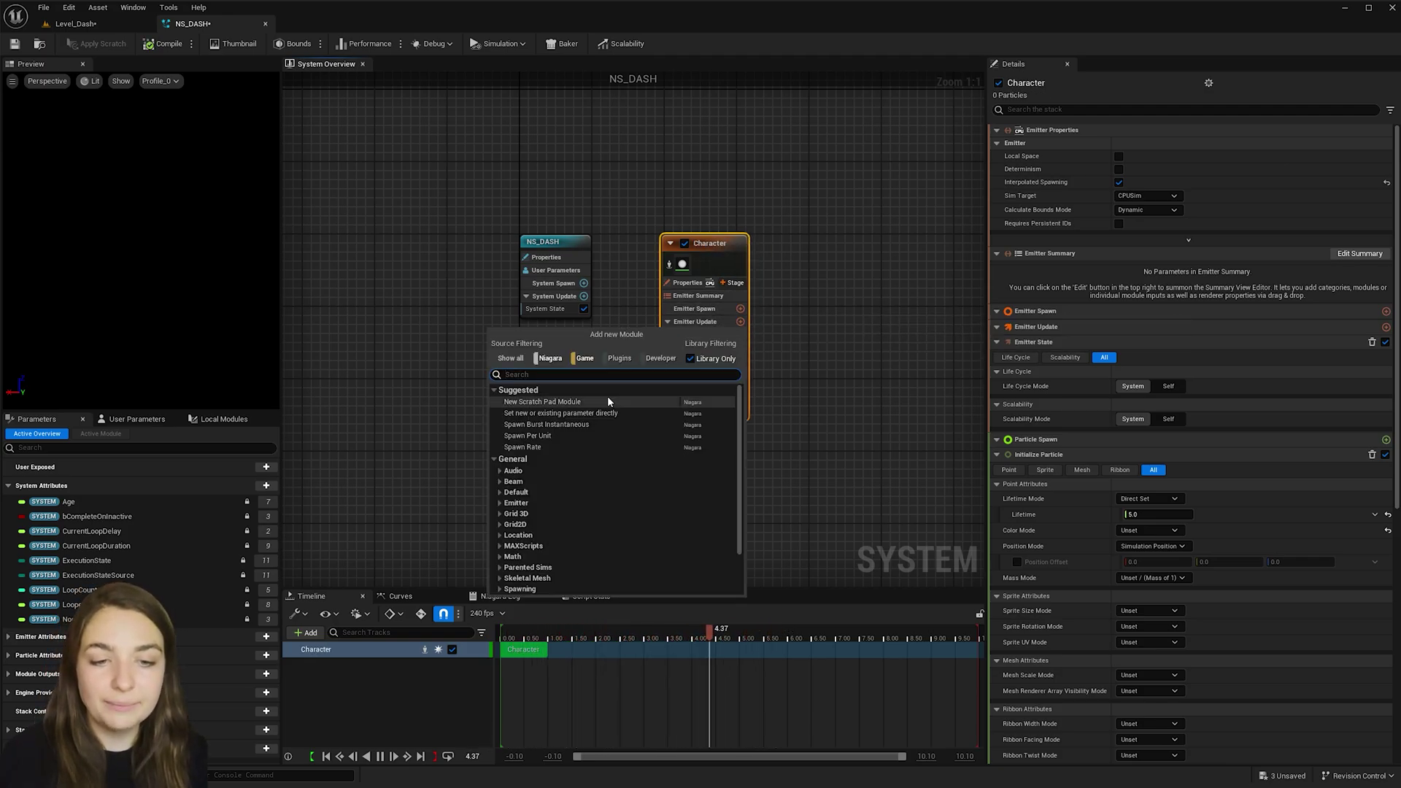
pyautogui.click(589, 423)
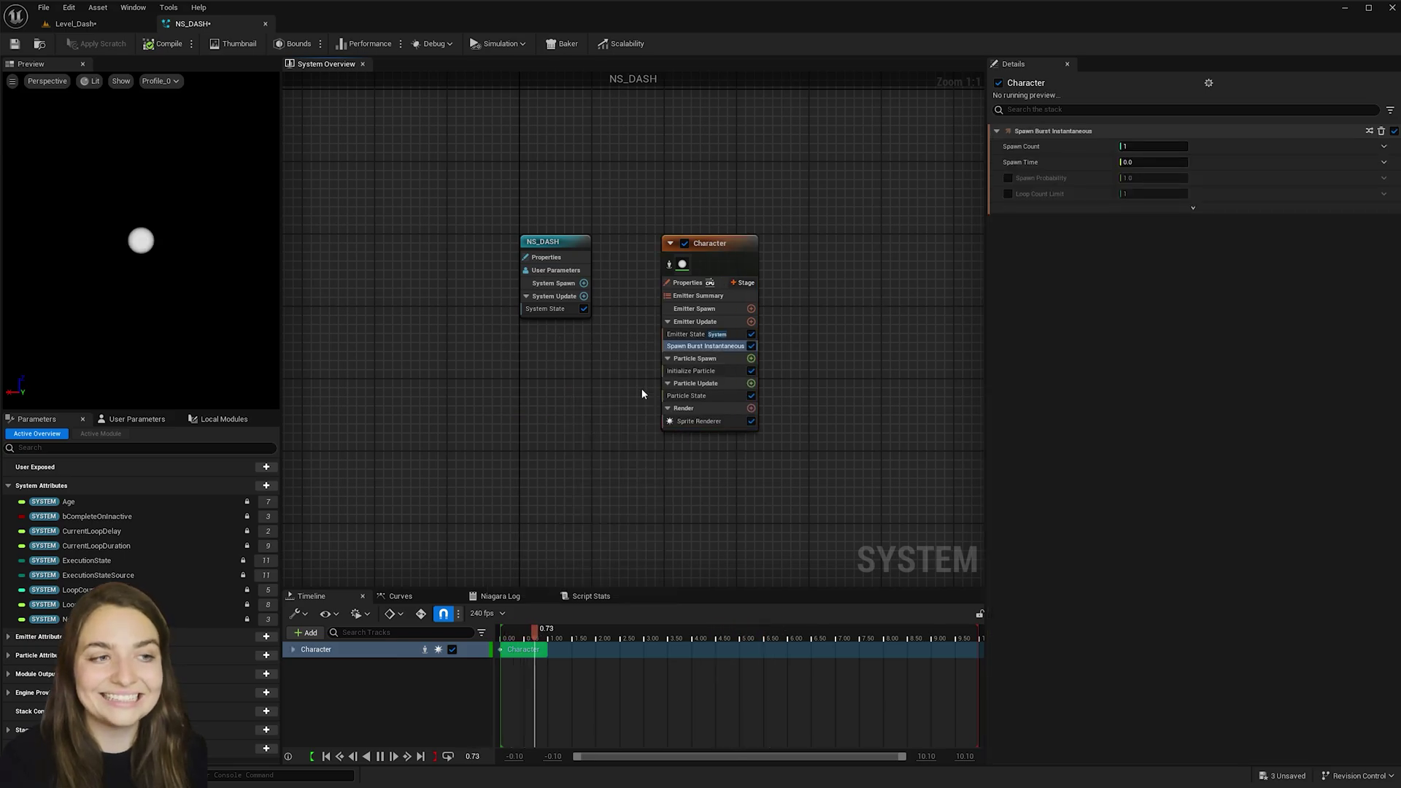
pyautogui.click(1126, 146)
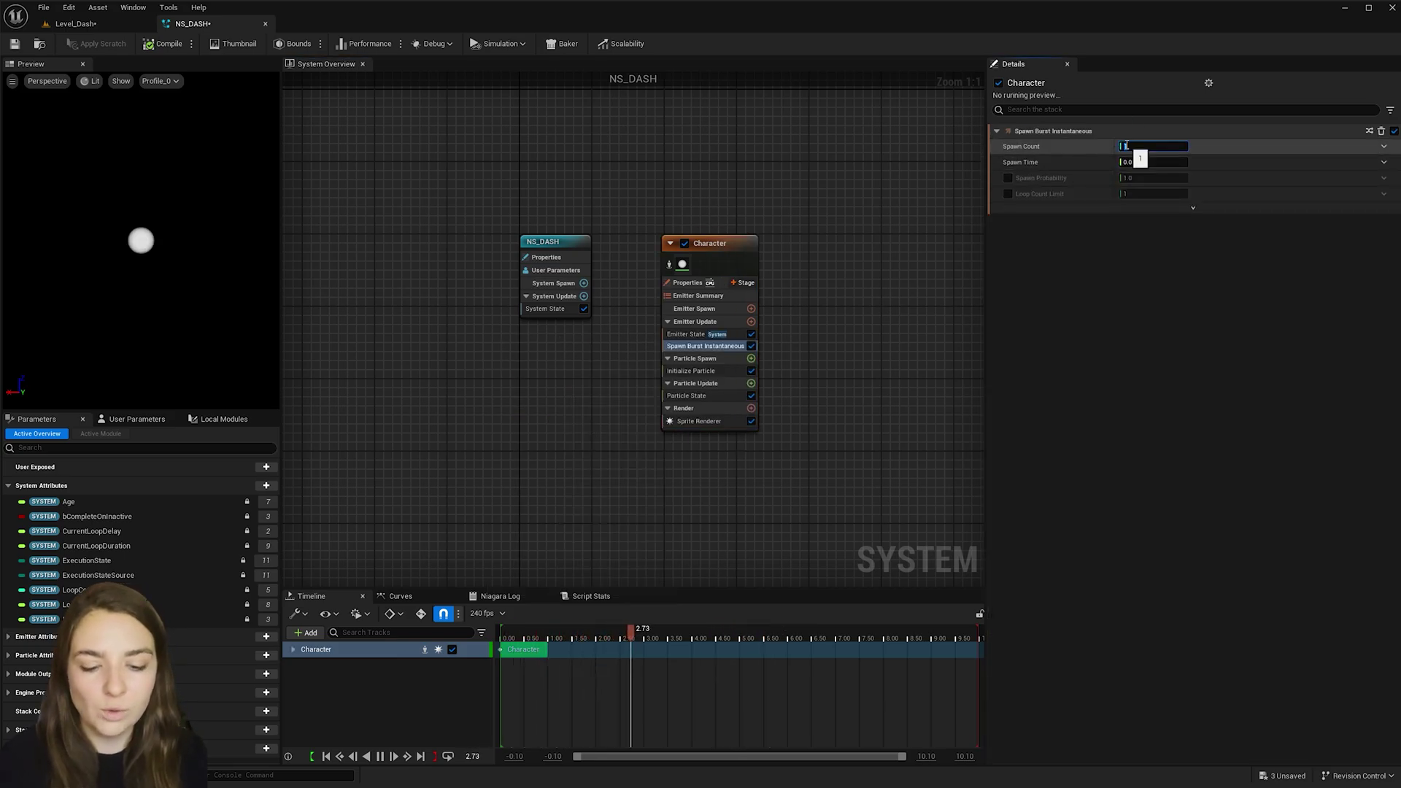
pyautogui.write('200')
pyautogui.press('Return')
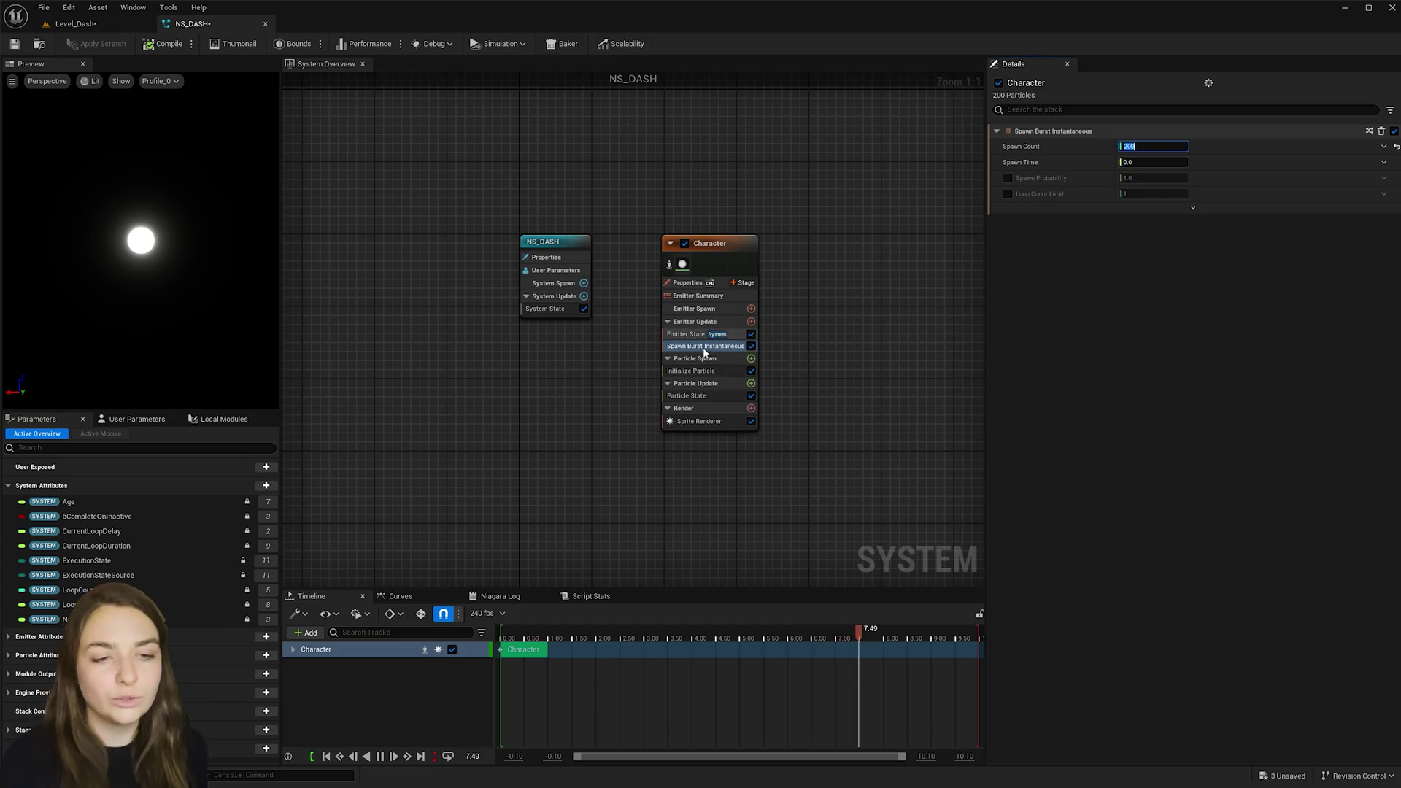
pyautogui.click(752, 359)
# - Add Initialize Mesh Reproduction Sprite to Particle Spawn, using Running_1_ for its preview and default meshes
pyautogui.write('mesh')
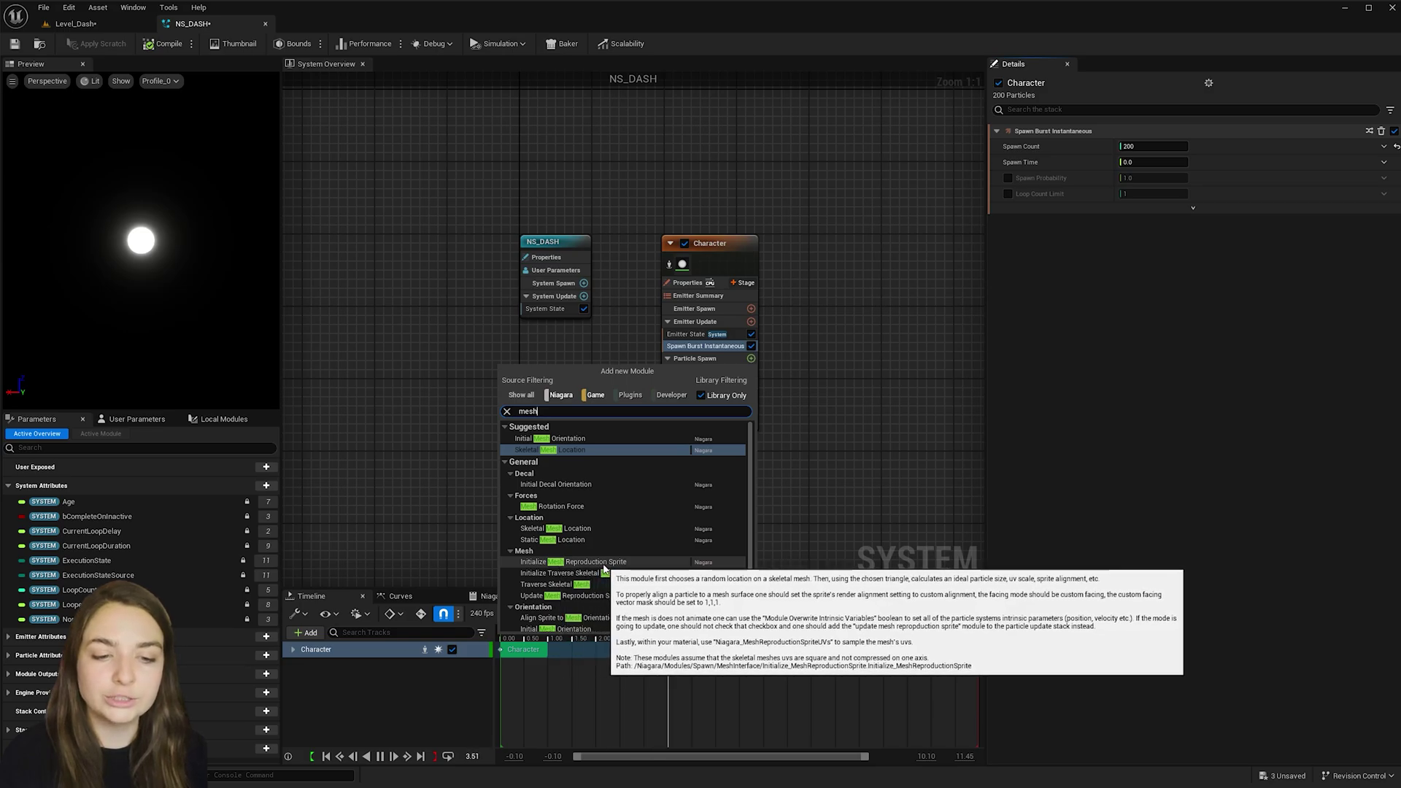
pyautogui.click(599, 561)
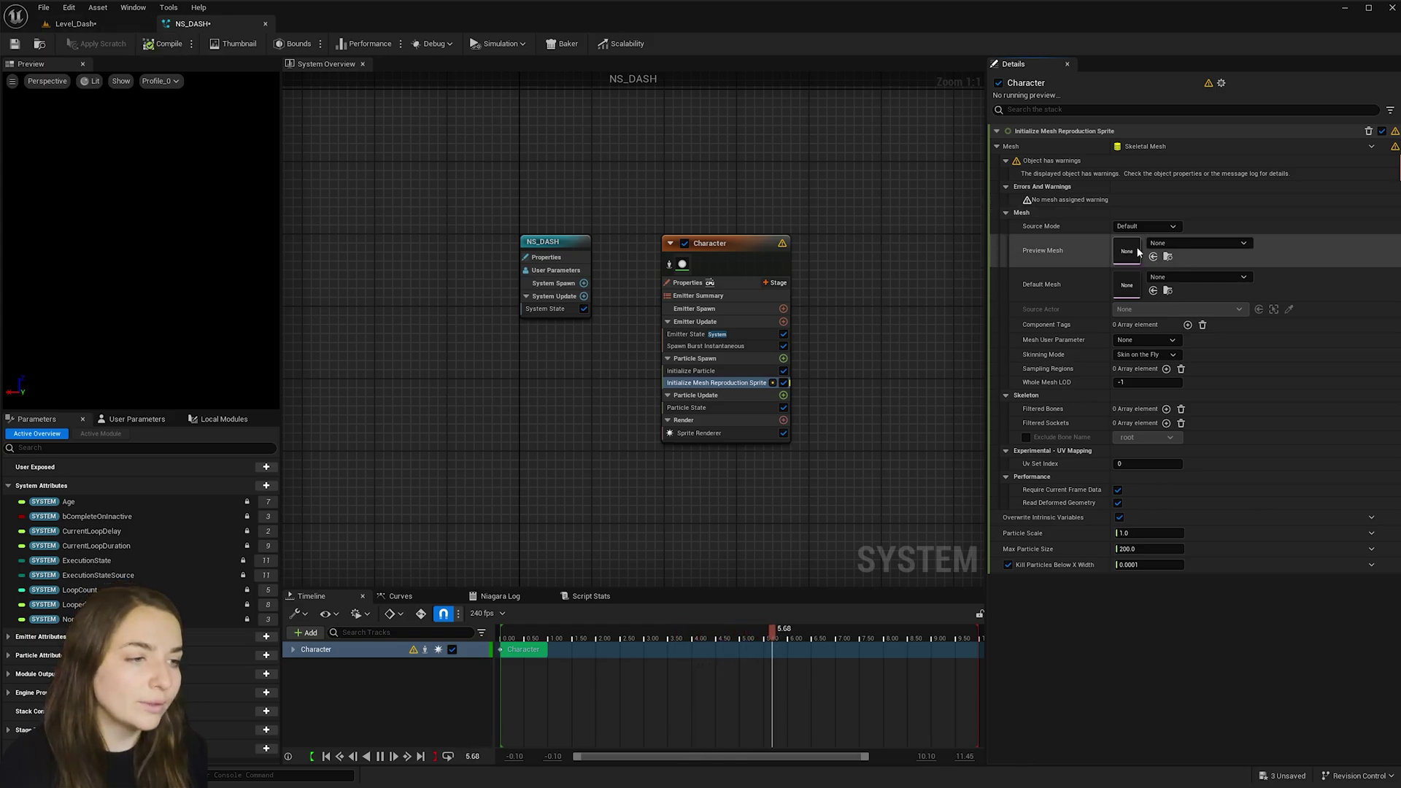
pyautogui.click(1175, 244)
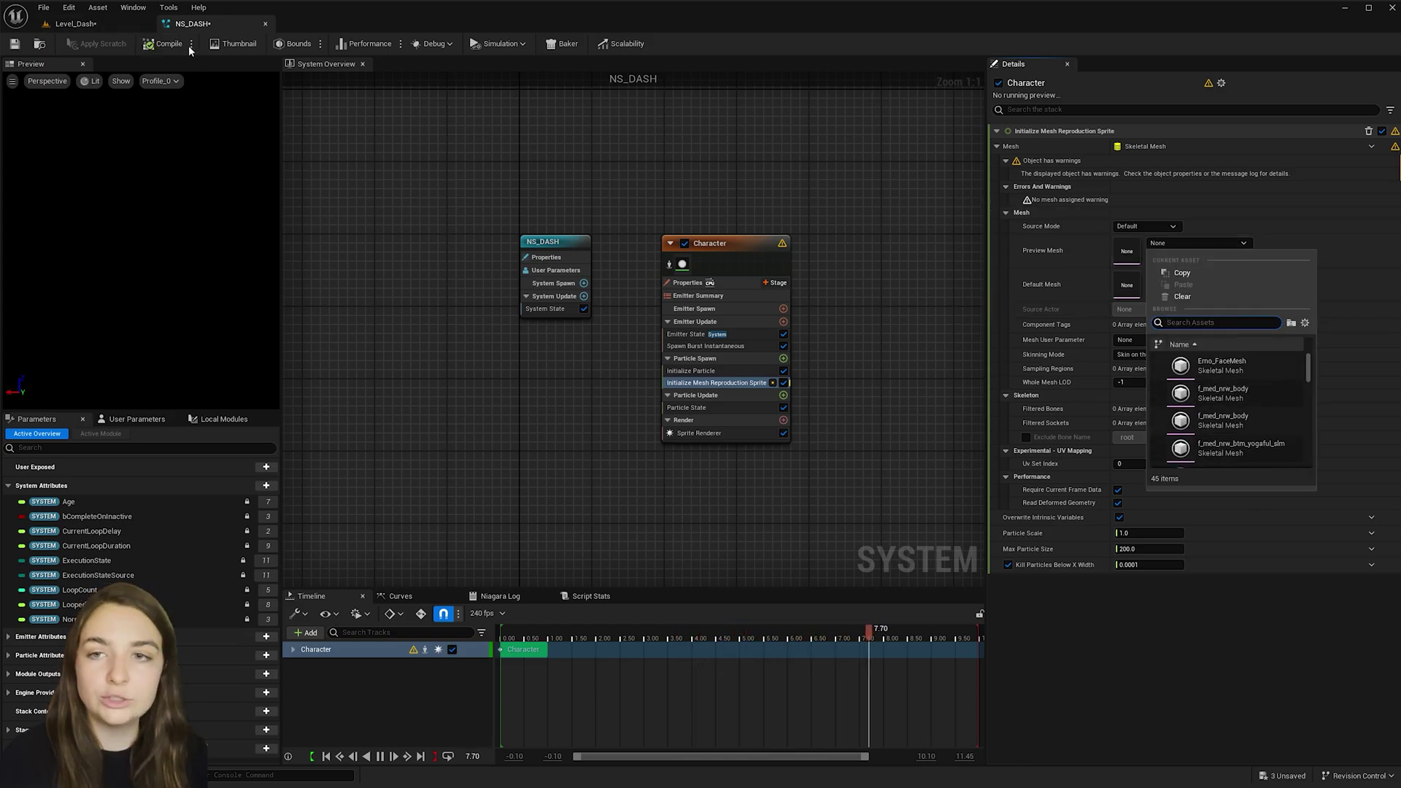
pyautogui.click(76, 24)
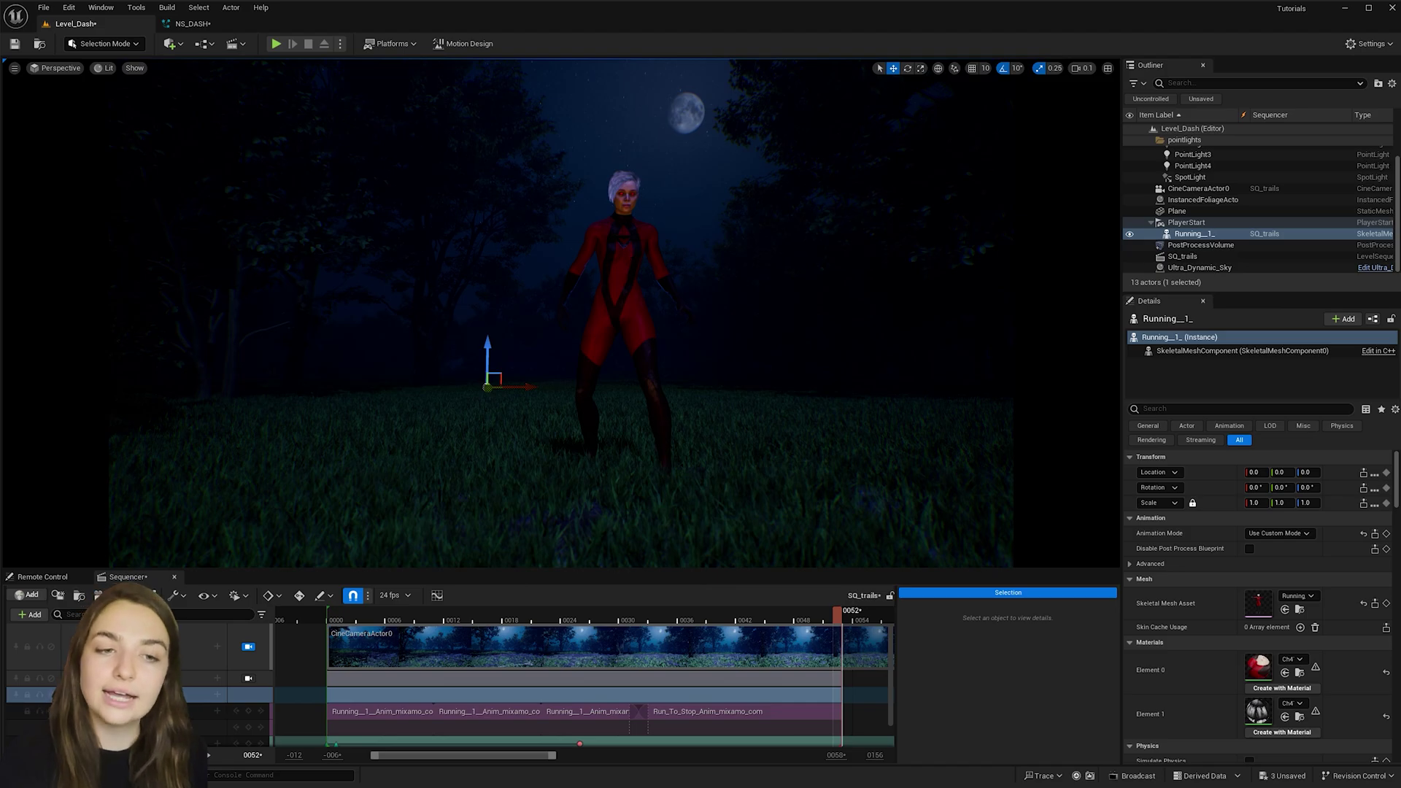
pyautogui.click(1299, 609)
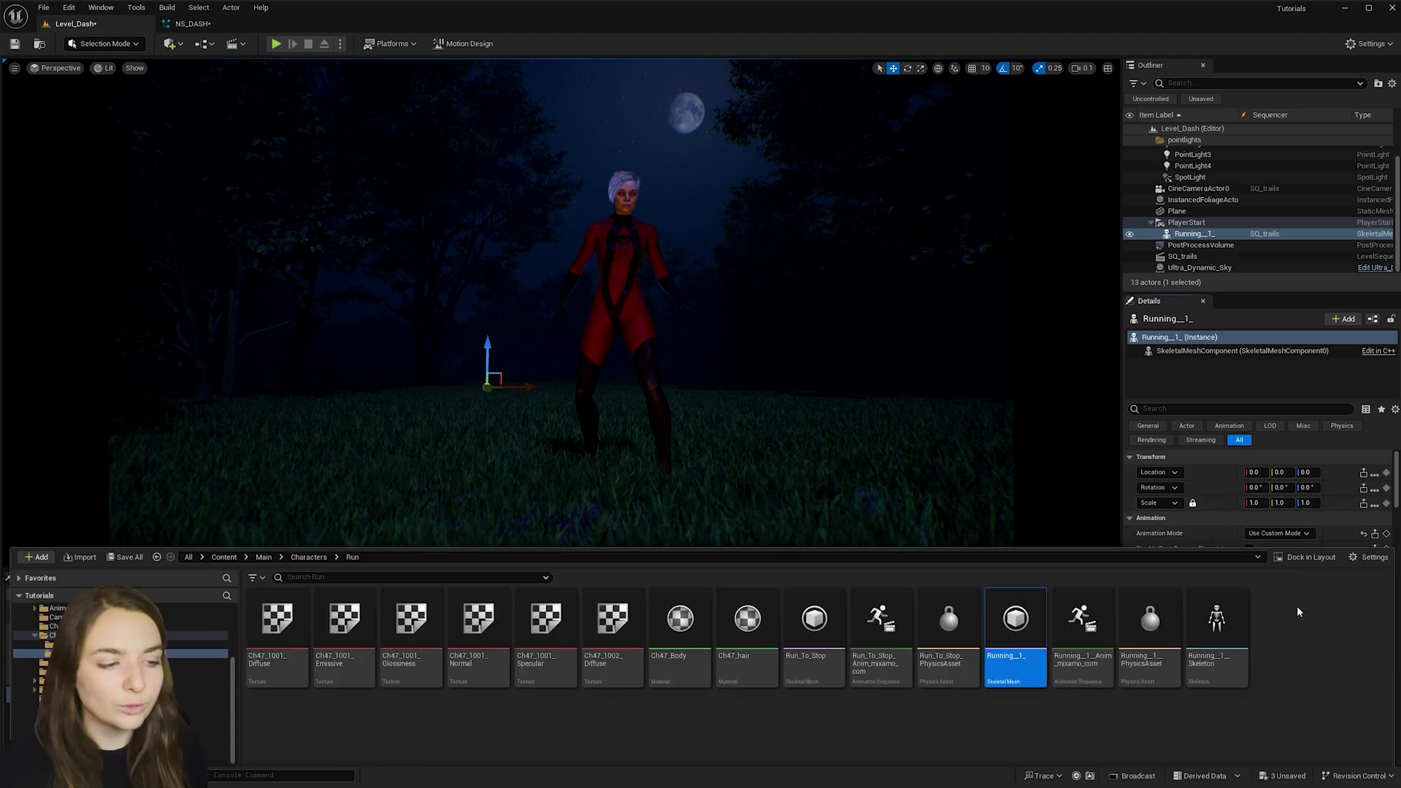
pyautogui.click(193, 25)
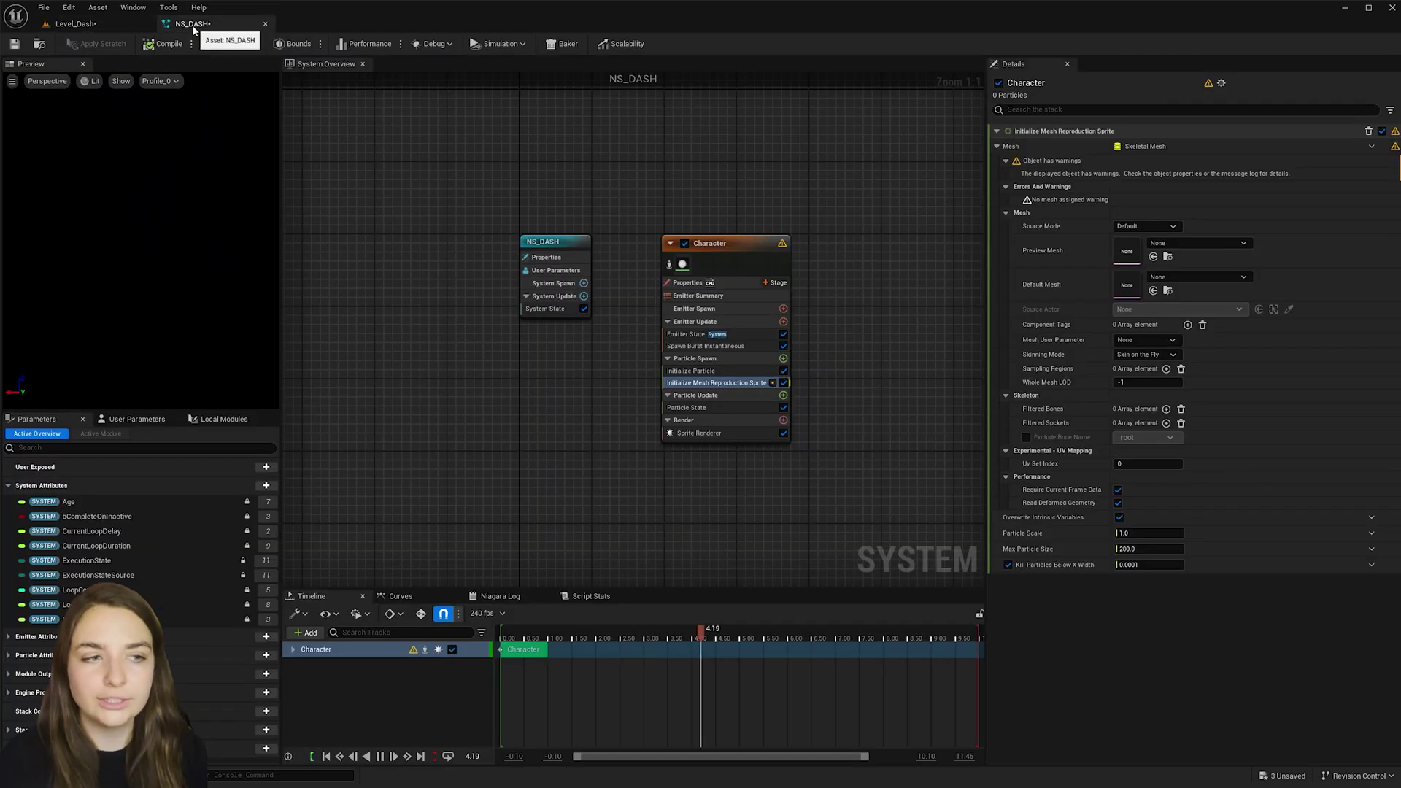
pyautogui.click(1153, 257)
pyautogui.click(1157, 239)
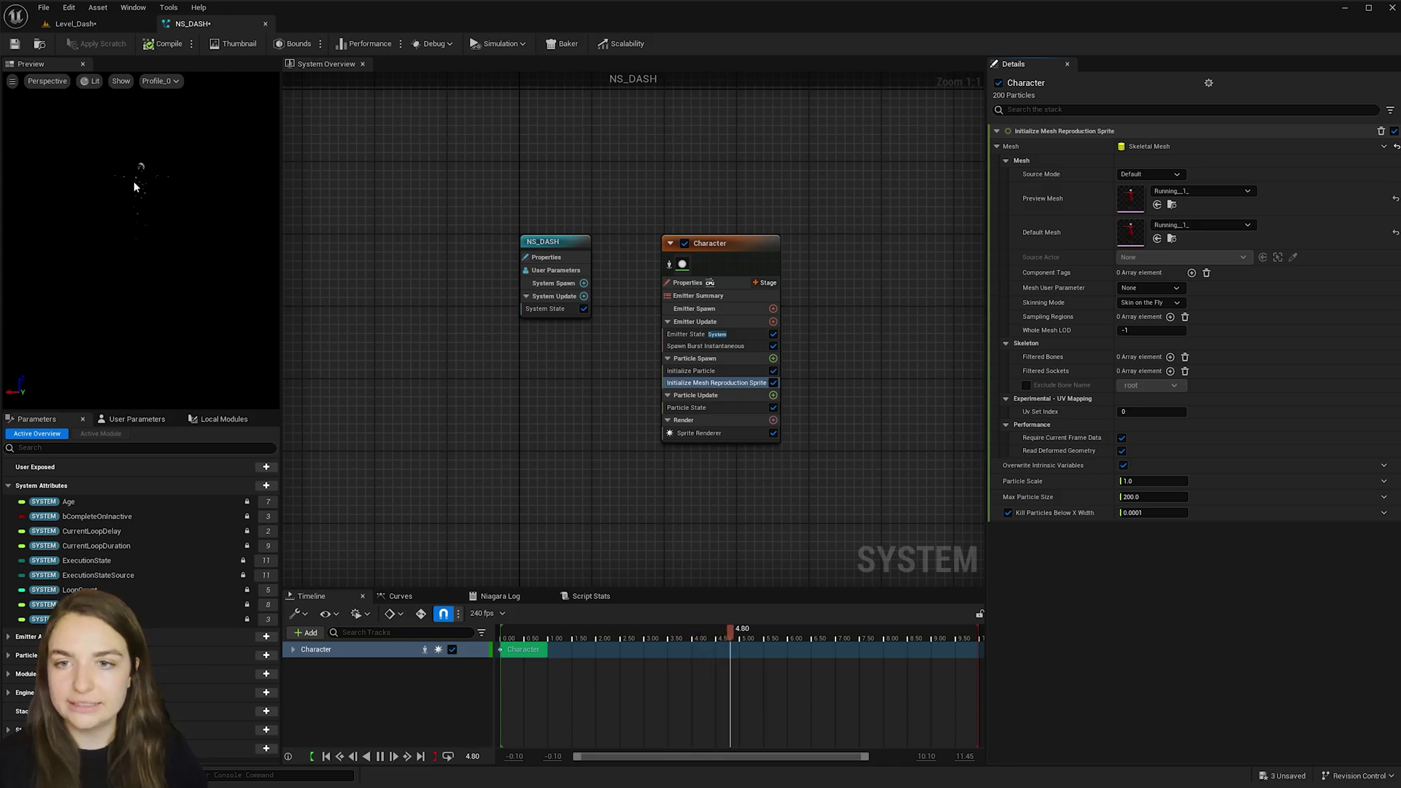
pyautogui.moveTo(133, 181); pyautogui.dragTo(146, 181)
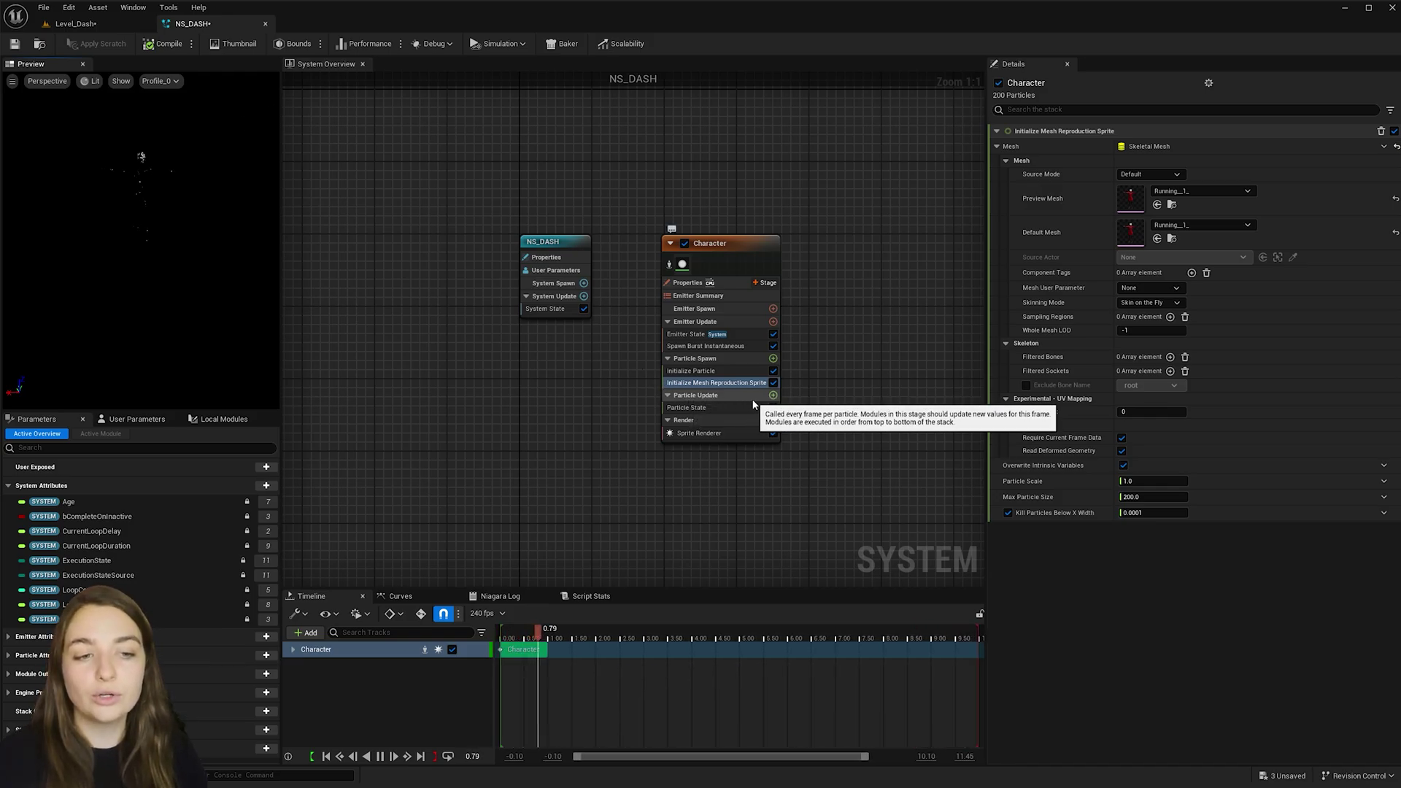
# - Add Update Mesh Reproduction Sprite to Particle Update, with Running_1_ as its preview and default meshes
pyautogui.click(773, 395)
pyautogui.write('mesh')
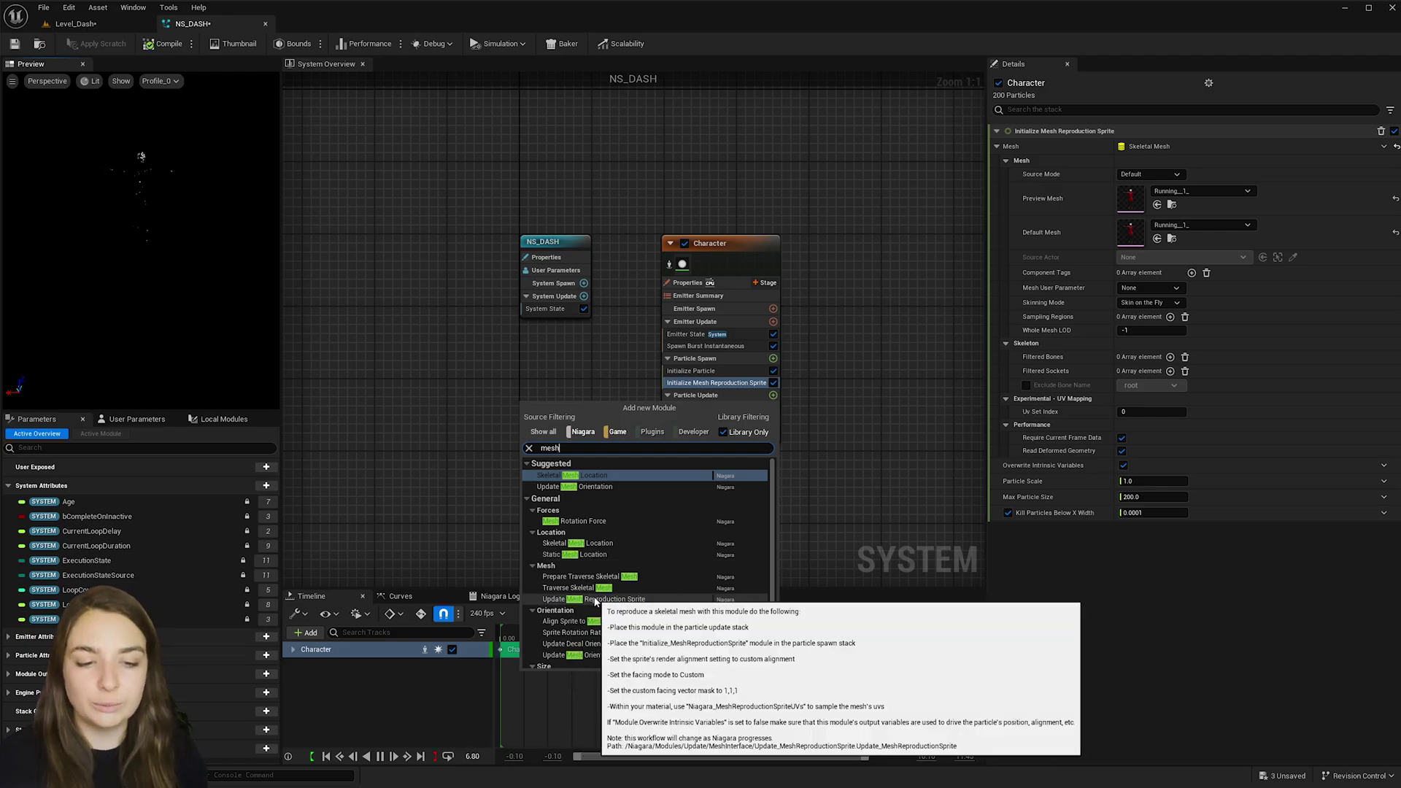
pyautogui.click(591, 600)
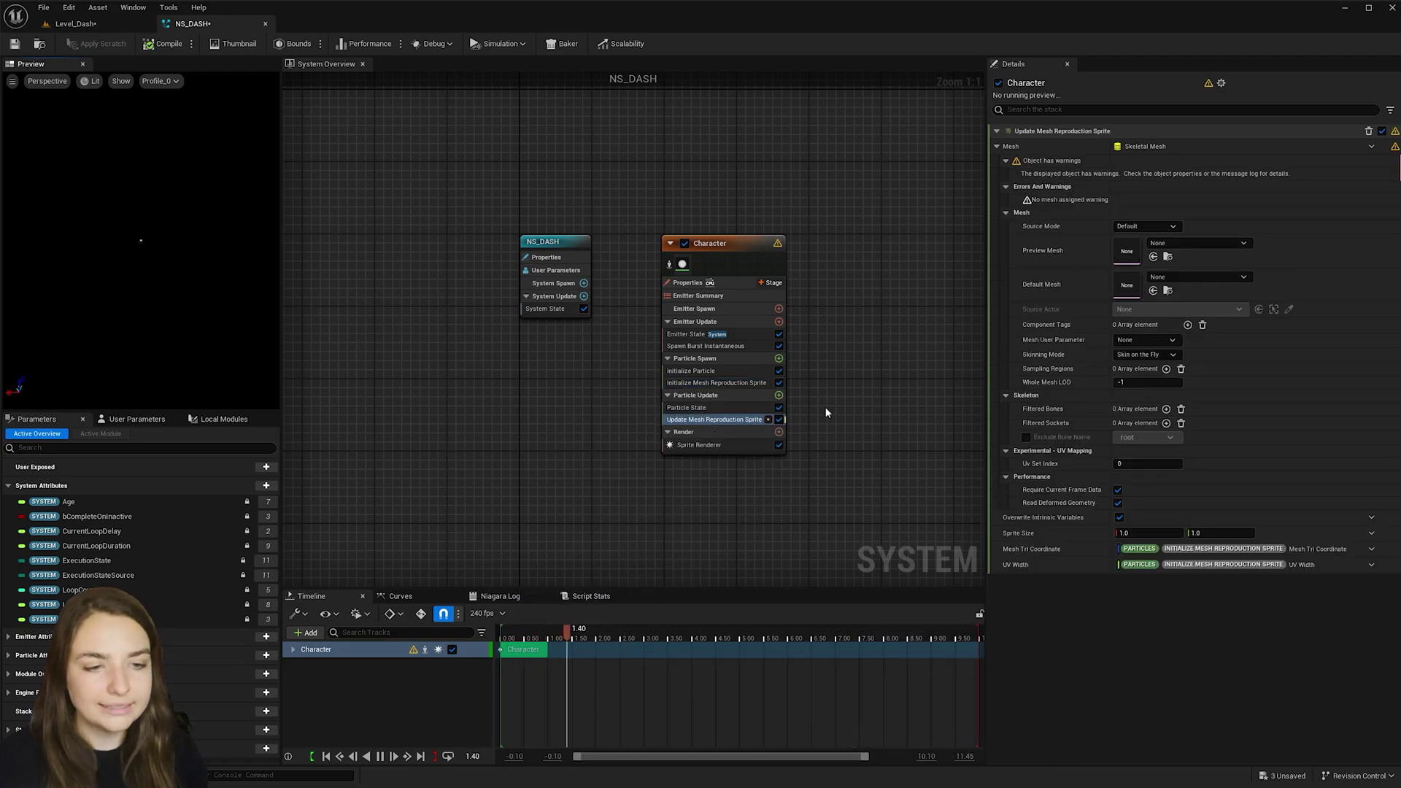
pyautogui.click(1153, 256)
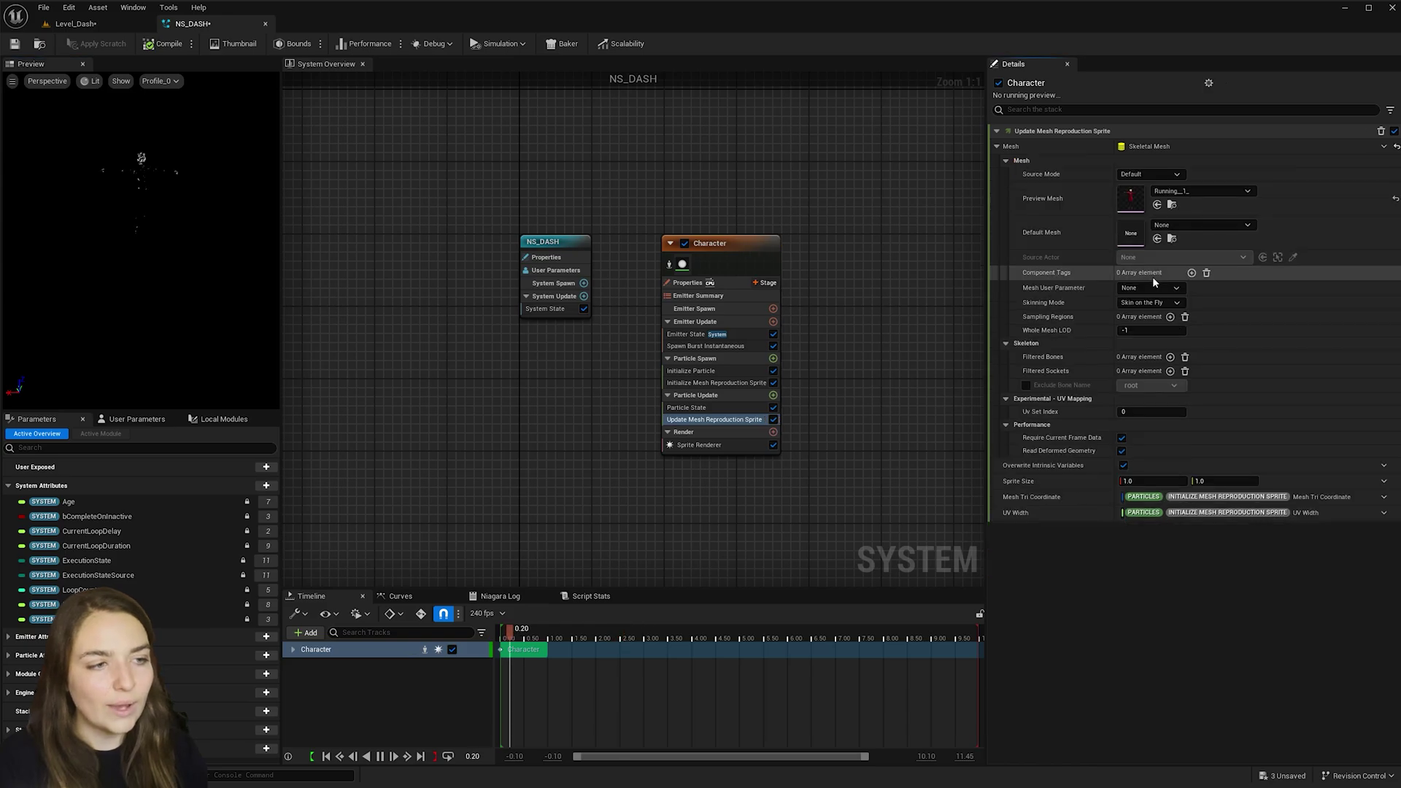
pyautogui.click(1157, 239)
pyautogui.moveTo(883, 351); pyautogui.dragTo(737, 349, button='right')
# - Place NS_DASH in Level_Dash at the origin, with the sequence at frame 0000
pyautogui.click(110, 23)
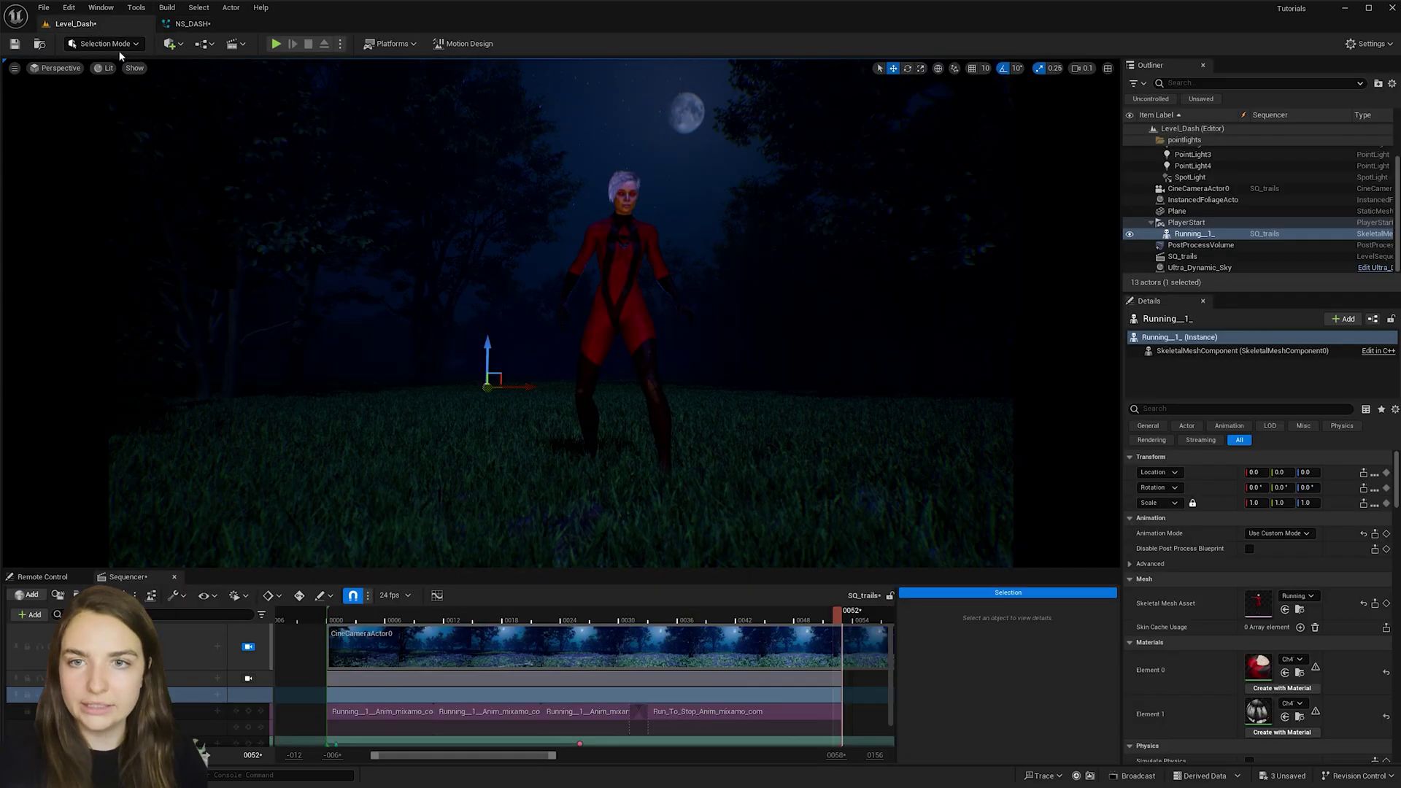
pyautogui.hotkey('ctrl', 'space')
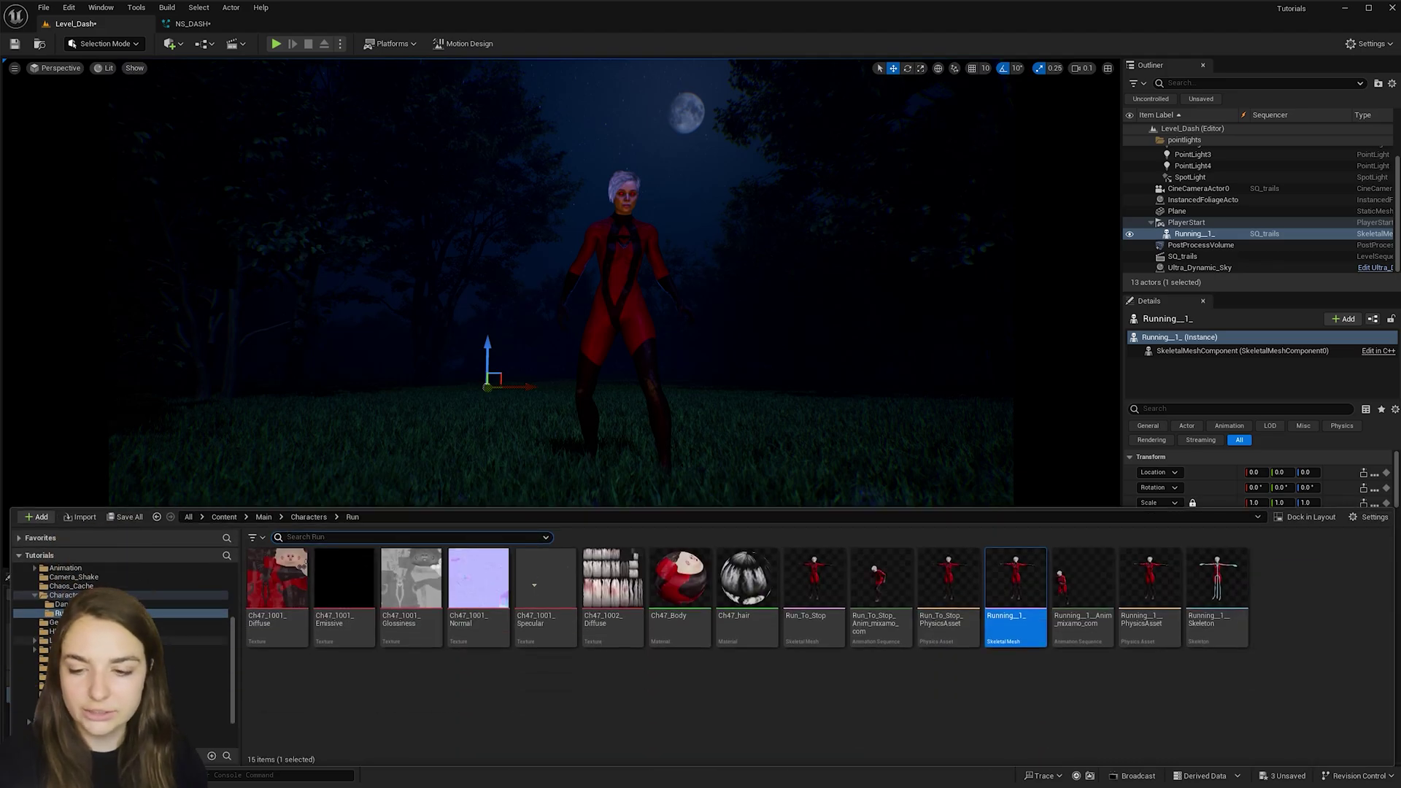
pyautogui.click(73, 676)
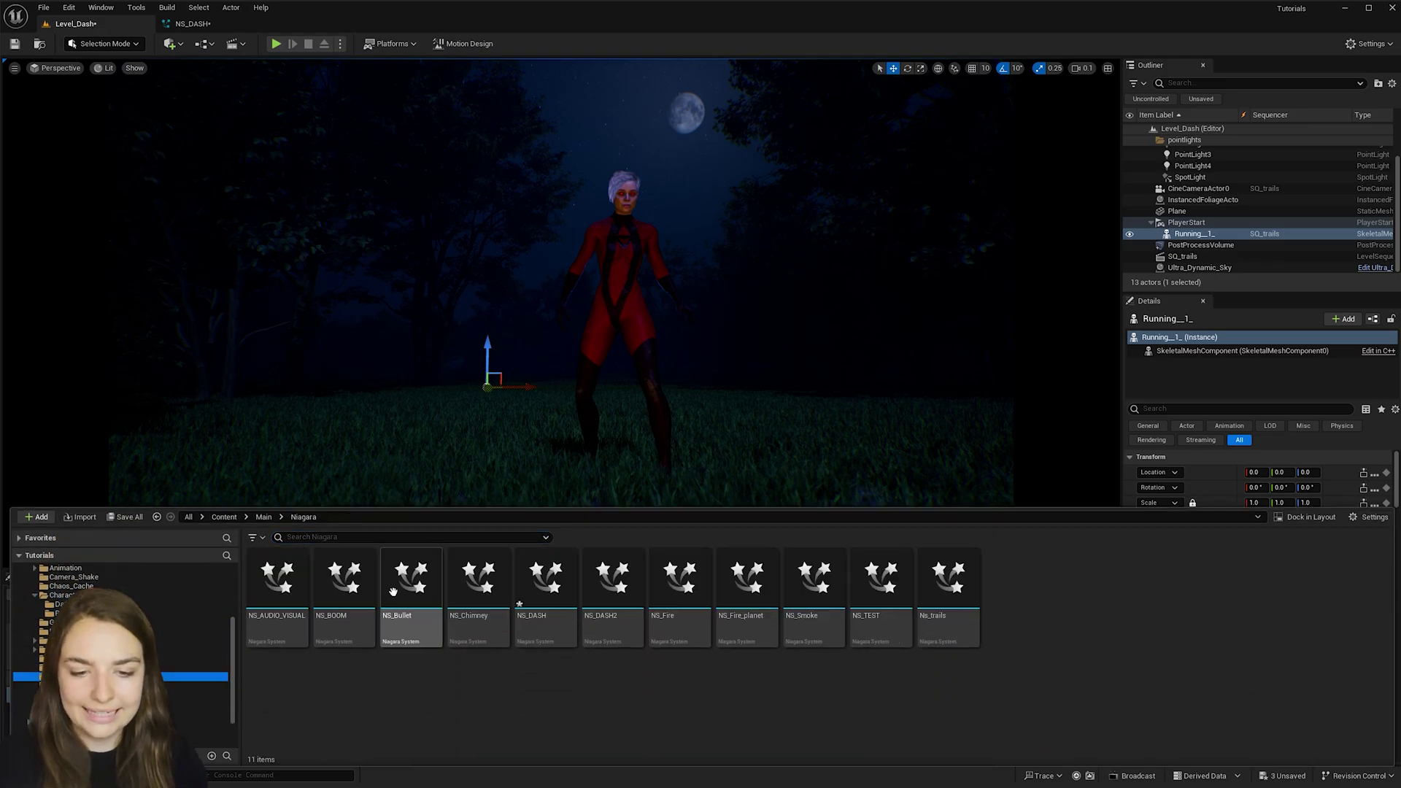
pyautogui.moveTo(546, 581); pyautogui.dragTo(699, 411)
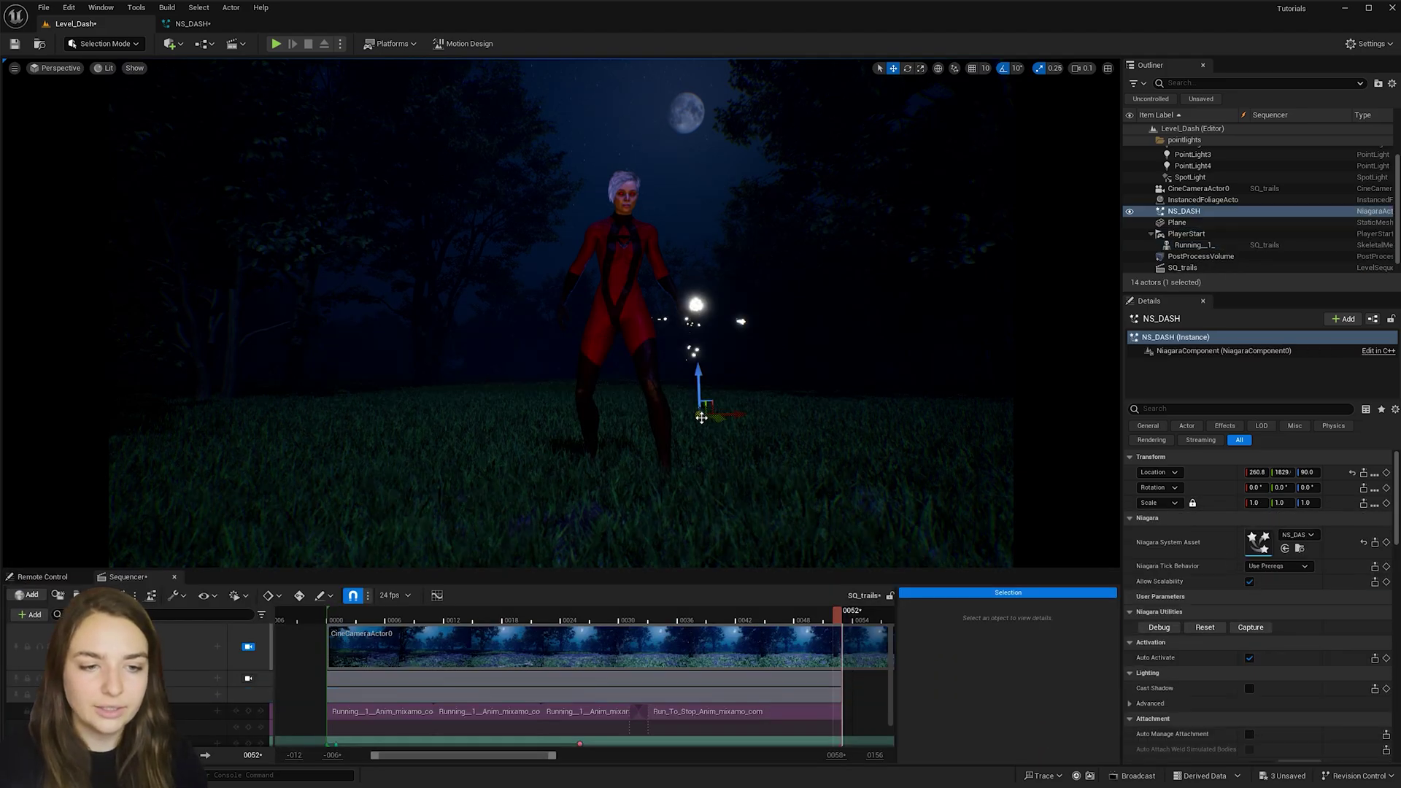
pyautogui.click(326, 613)
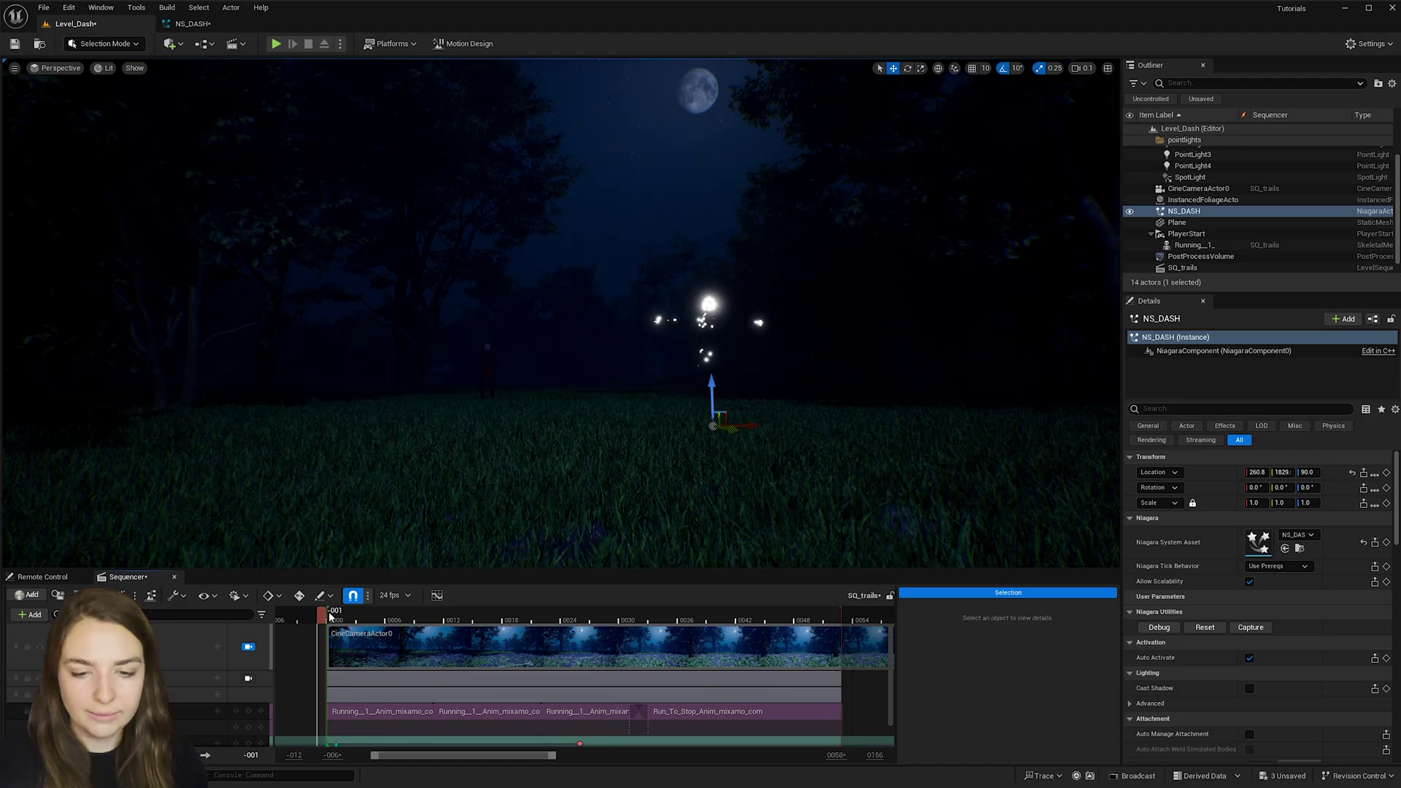
pyautogui.click(330, 617)
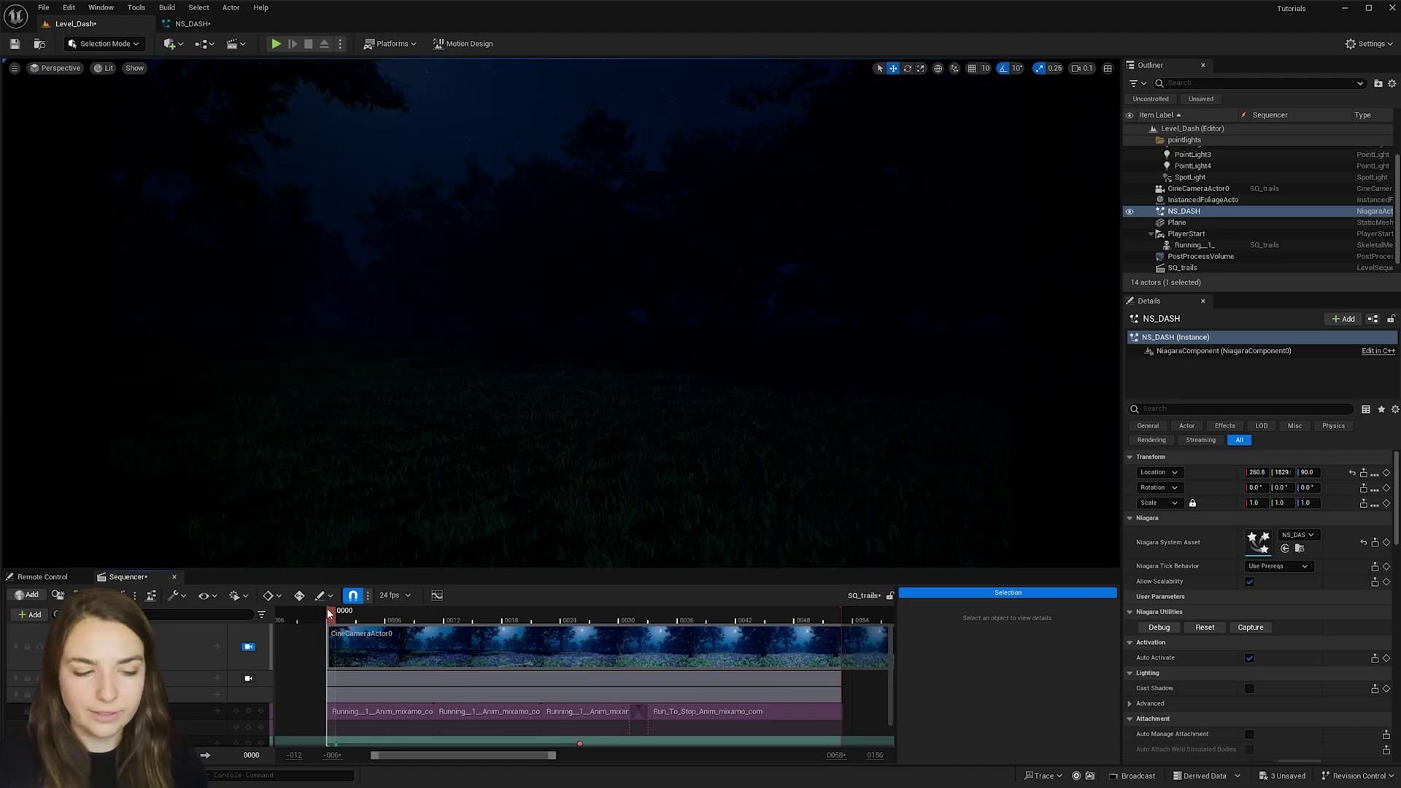
pyautogui.click(1352, 472)
# - Attach NS_DASH to Running_1_ with no socket, then play the sequence to preview
pyautogui.click(1214, 211)
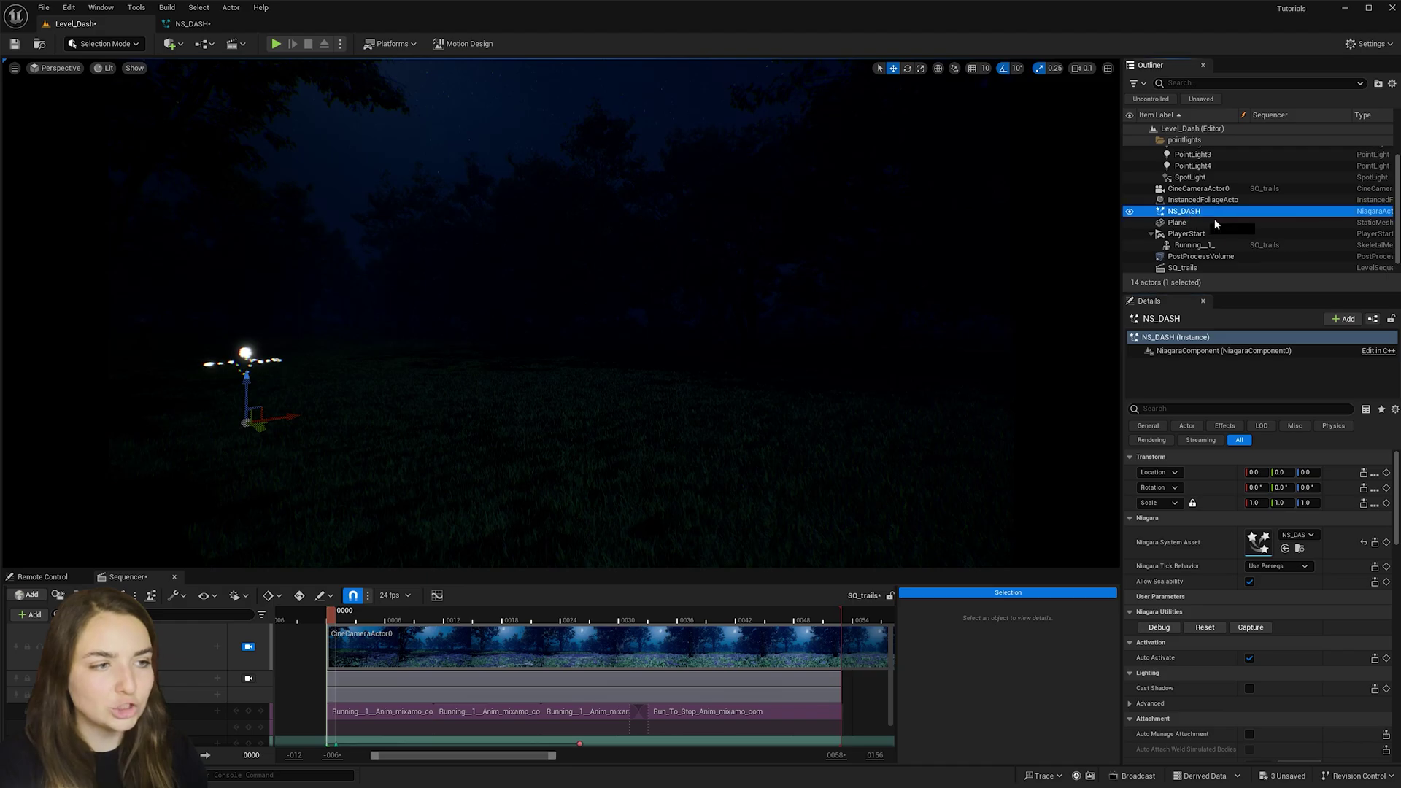
pyautogui.moveTo(1191, 248); pyautogui.dragTo(1191, 248)
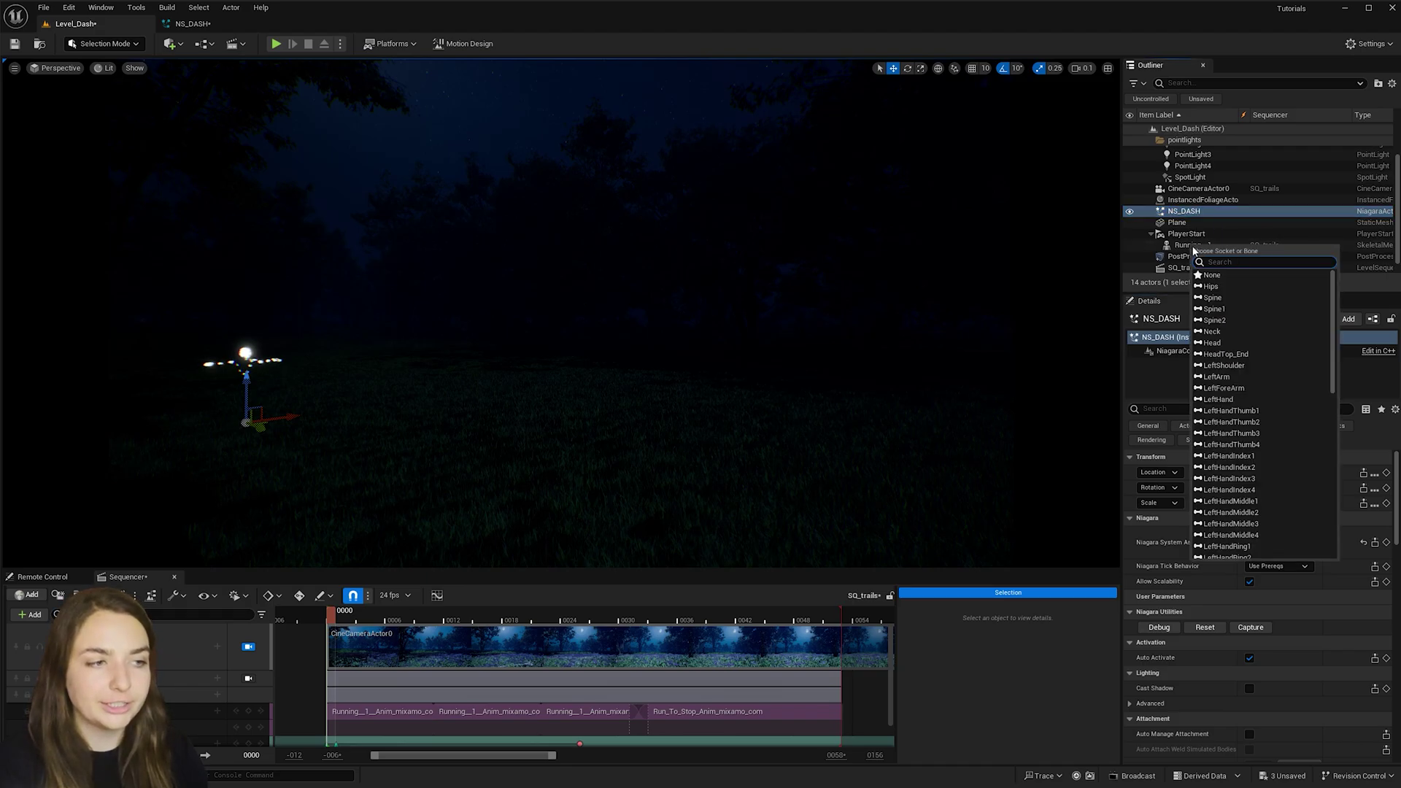
pyautogui.click(1211, 275)
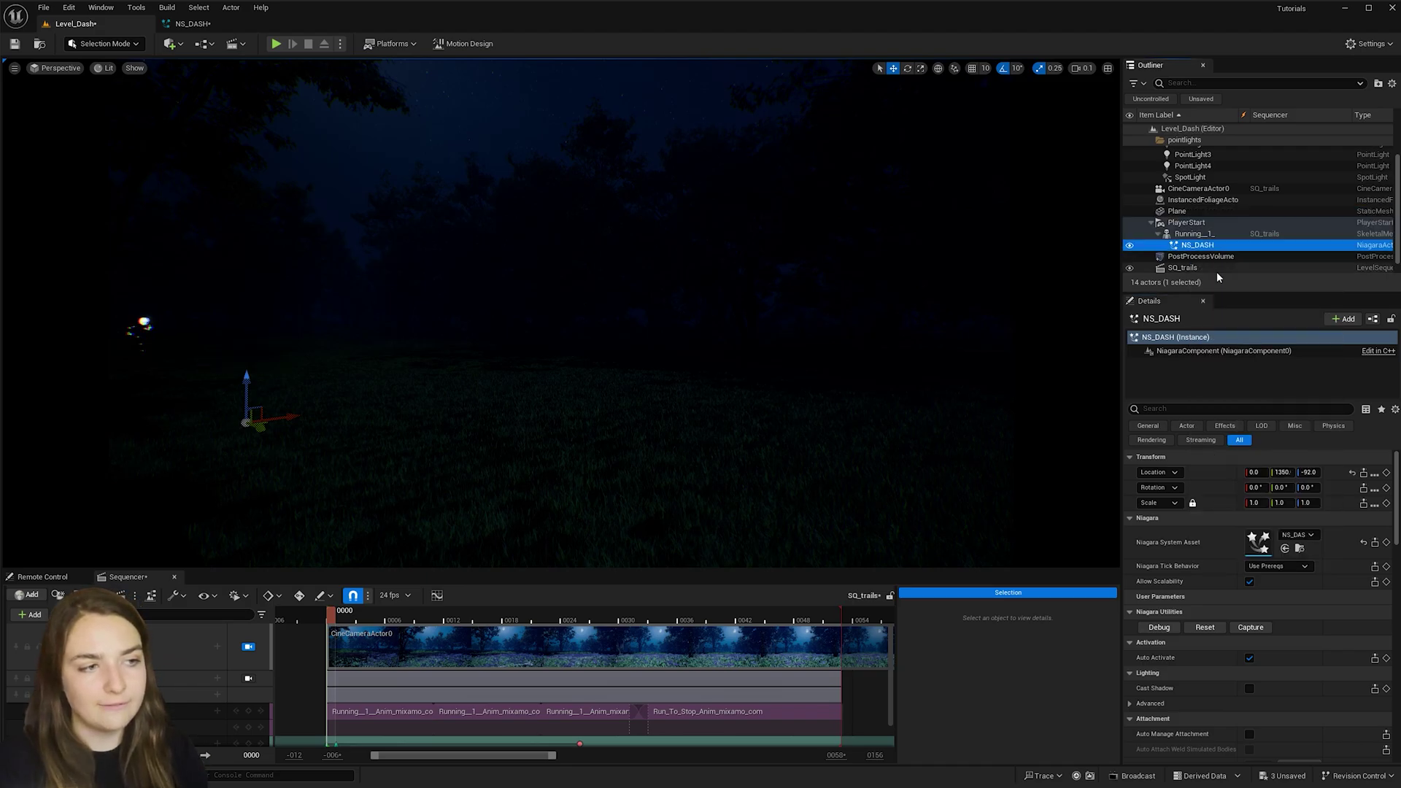
pyautogui.moveTo(332, 612); pyautogui.dragTo(457, 611)
pyautogui.press('space')
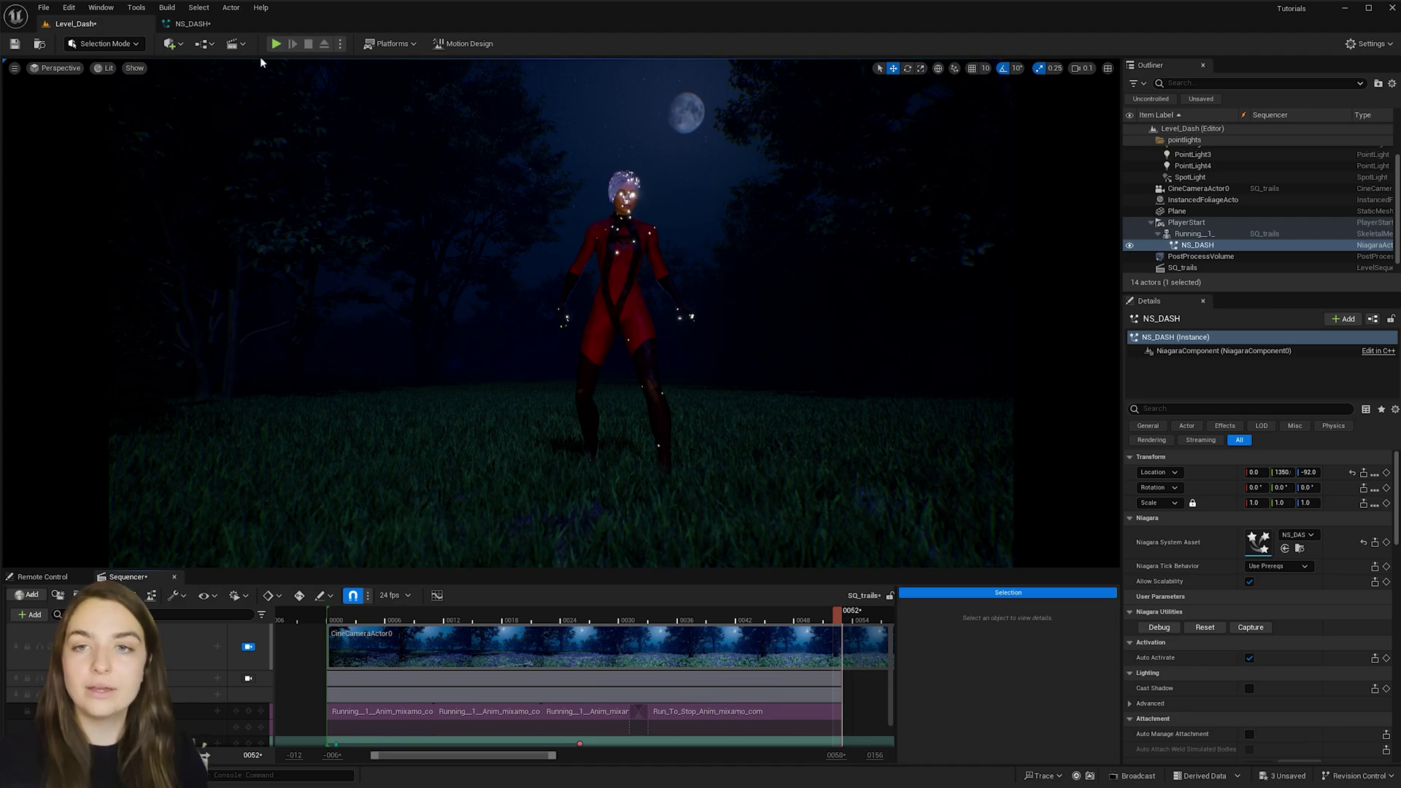
pyautogui.click(222, 27)
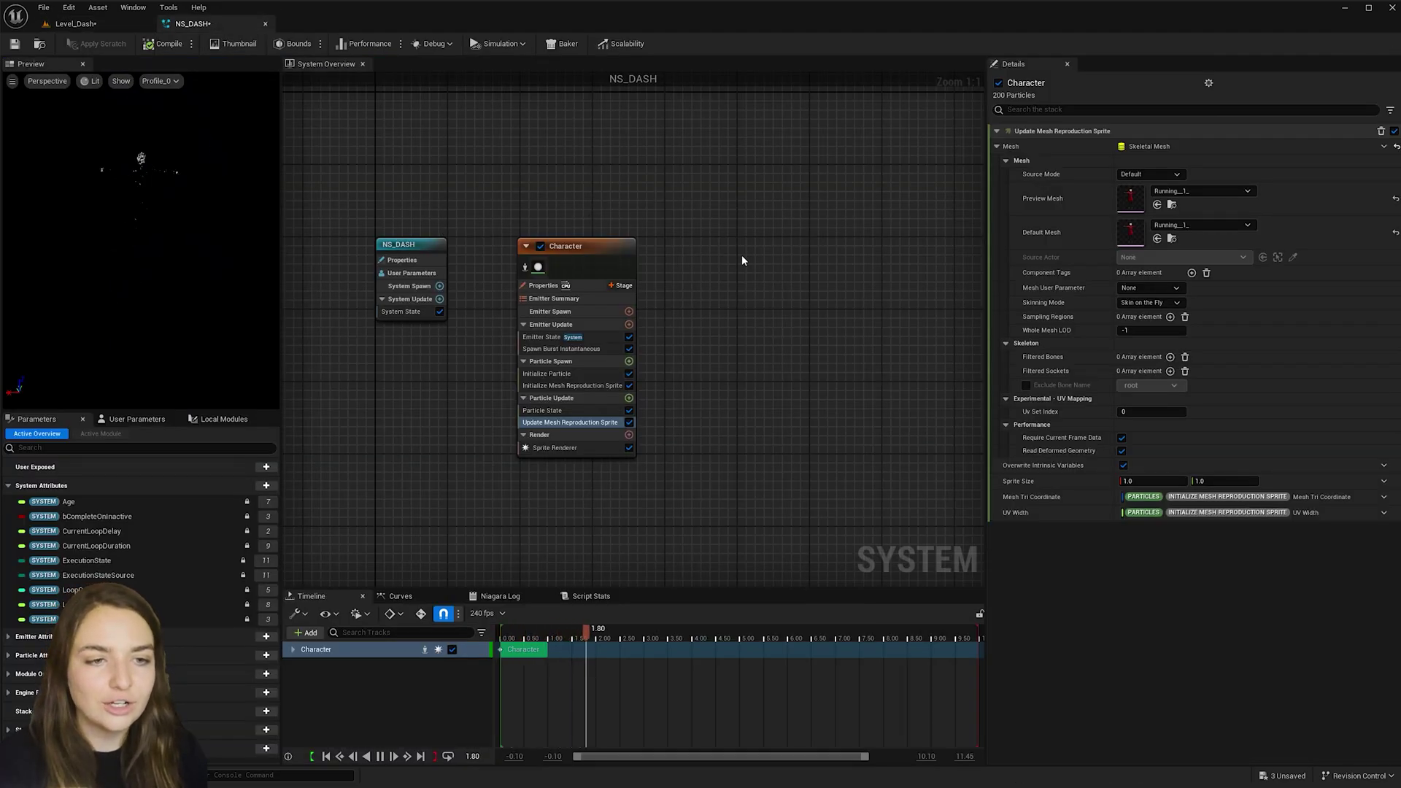
# - Add a second Empty emitter to NS_DASH and rename it Dash
pyautogui.rightClick(799, 260)
pyautogui.press('Escape')
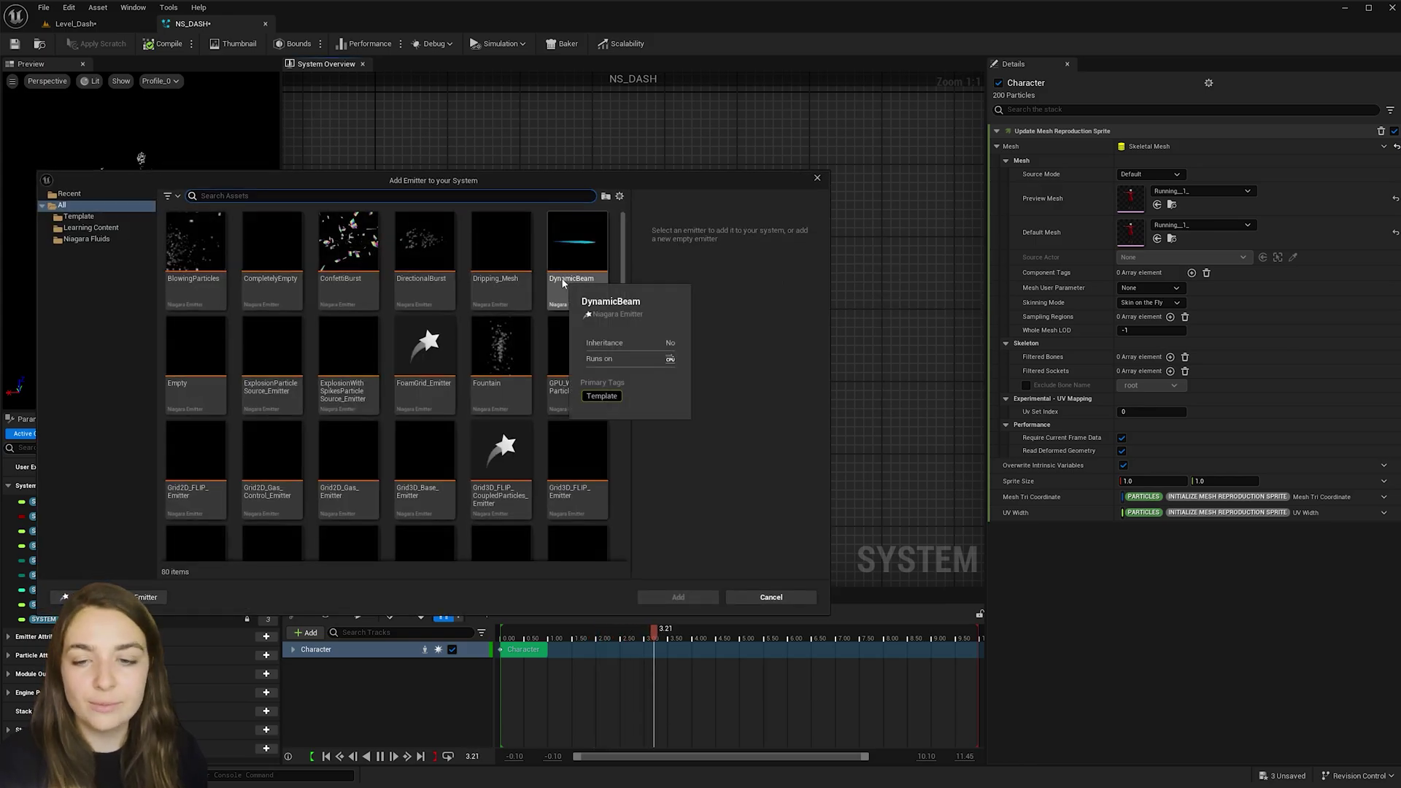
pyautogui.click(192, 356)
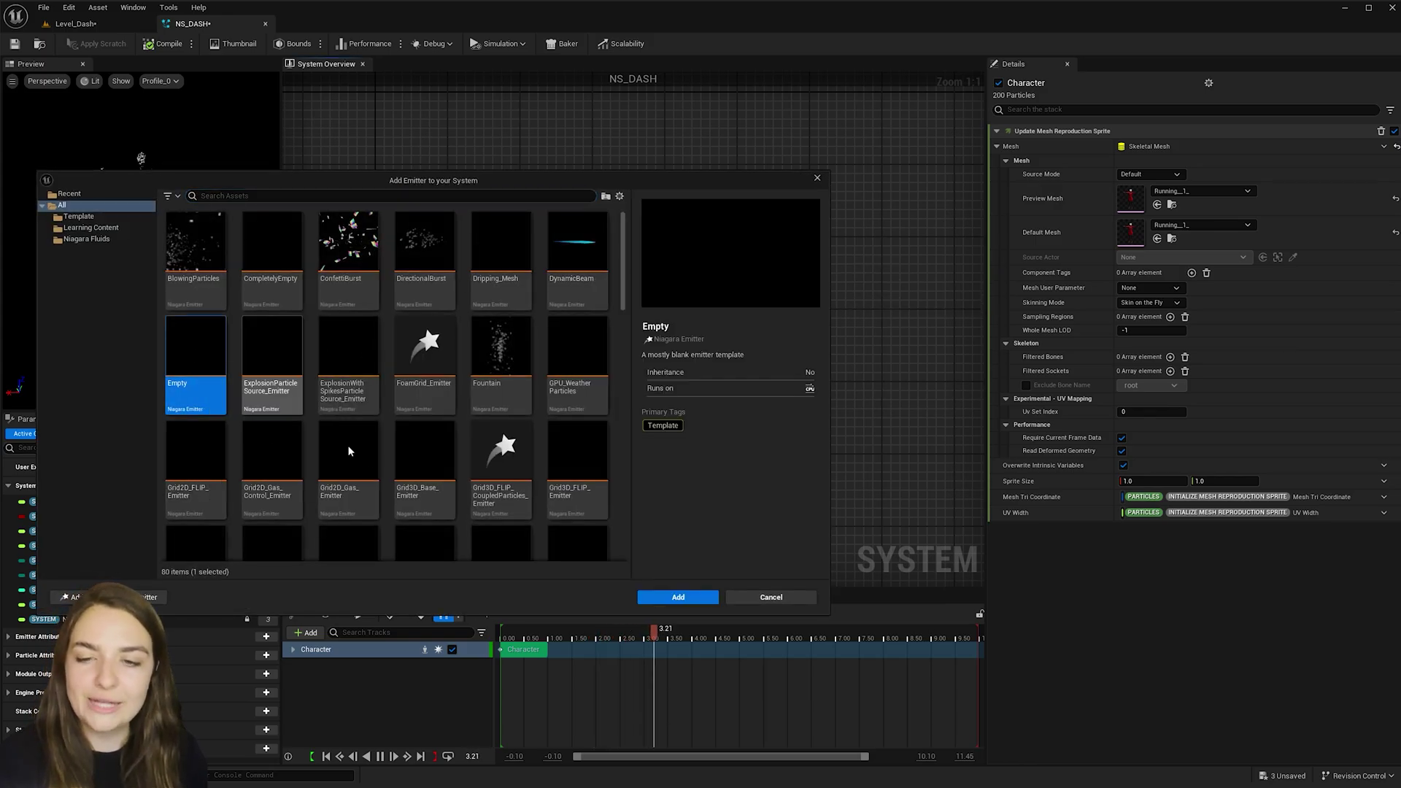
pyautogui.click(668, 599)
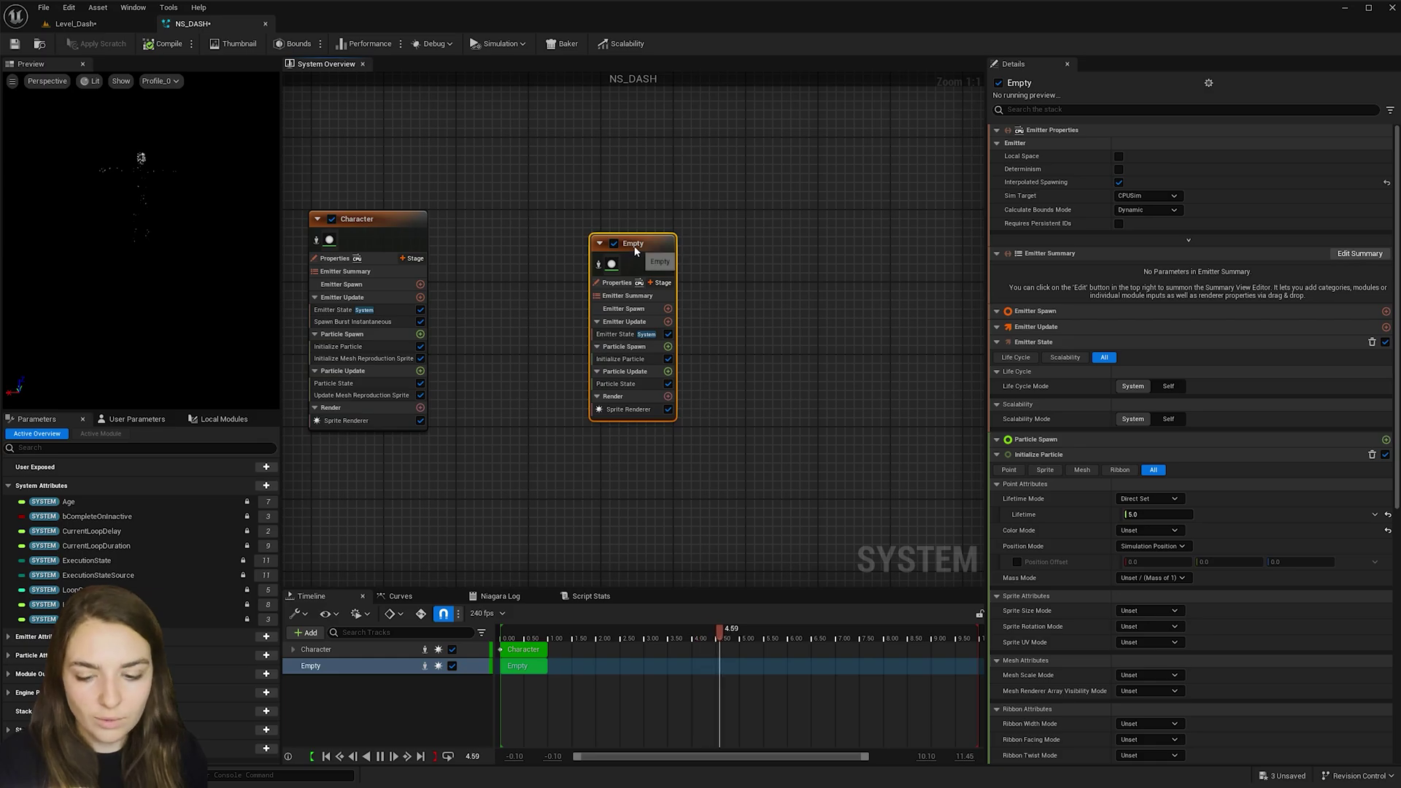
pyautogui.doubleClick(635, 248)
pyautogui.write('Dash')
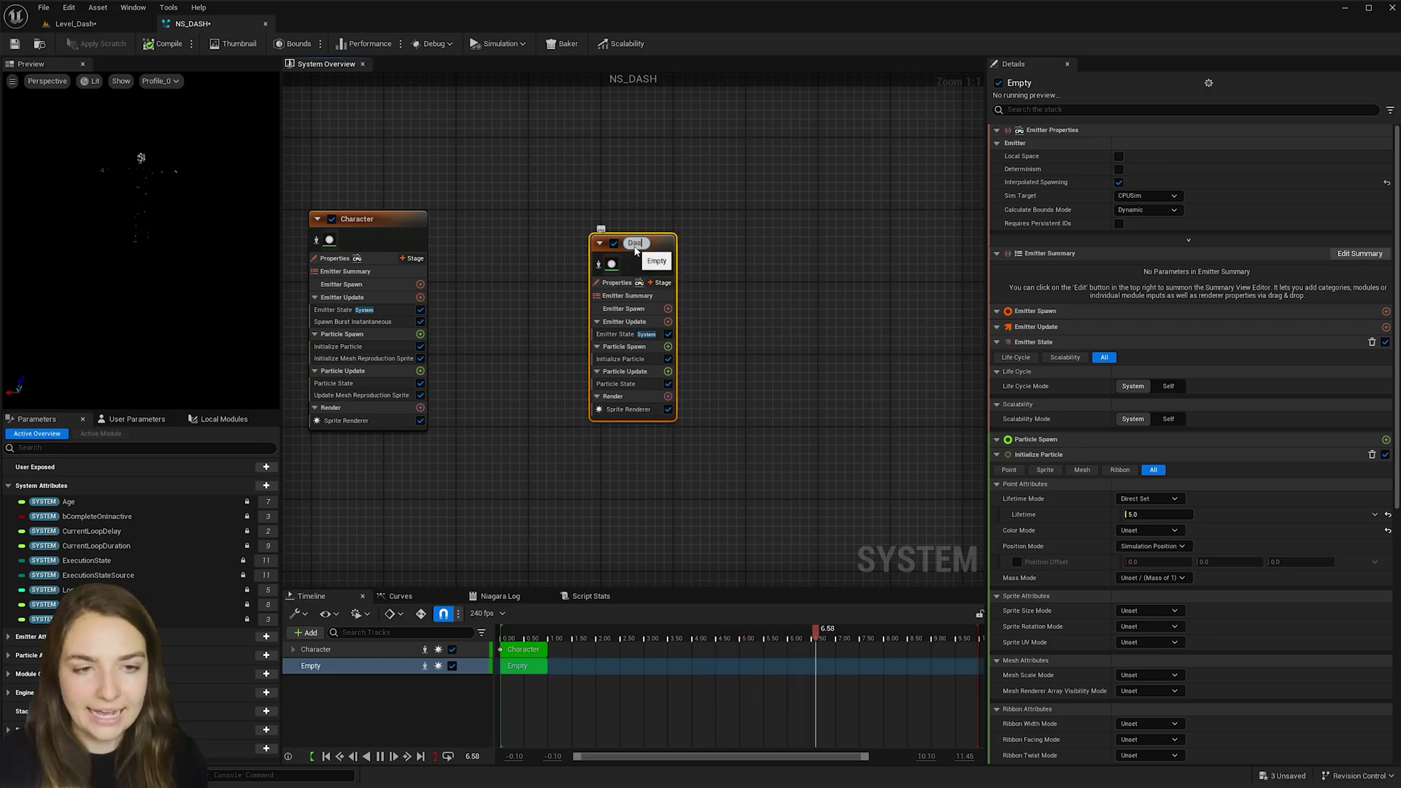
pyautogui.press('Return')
# - Add Spawn Particles from Other Emitter to Dash's Emitter Update
pyautogui.moveTo(634, 239); pyautogui.dragTo(536, 197)
pyautogui.press('Escape')
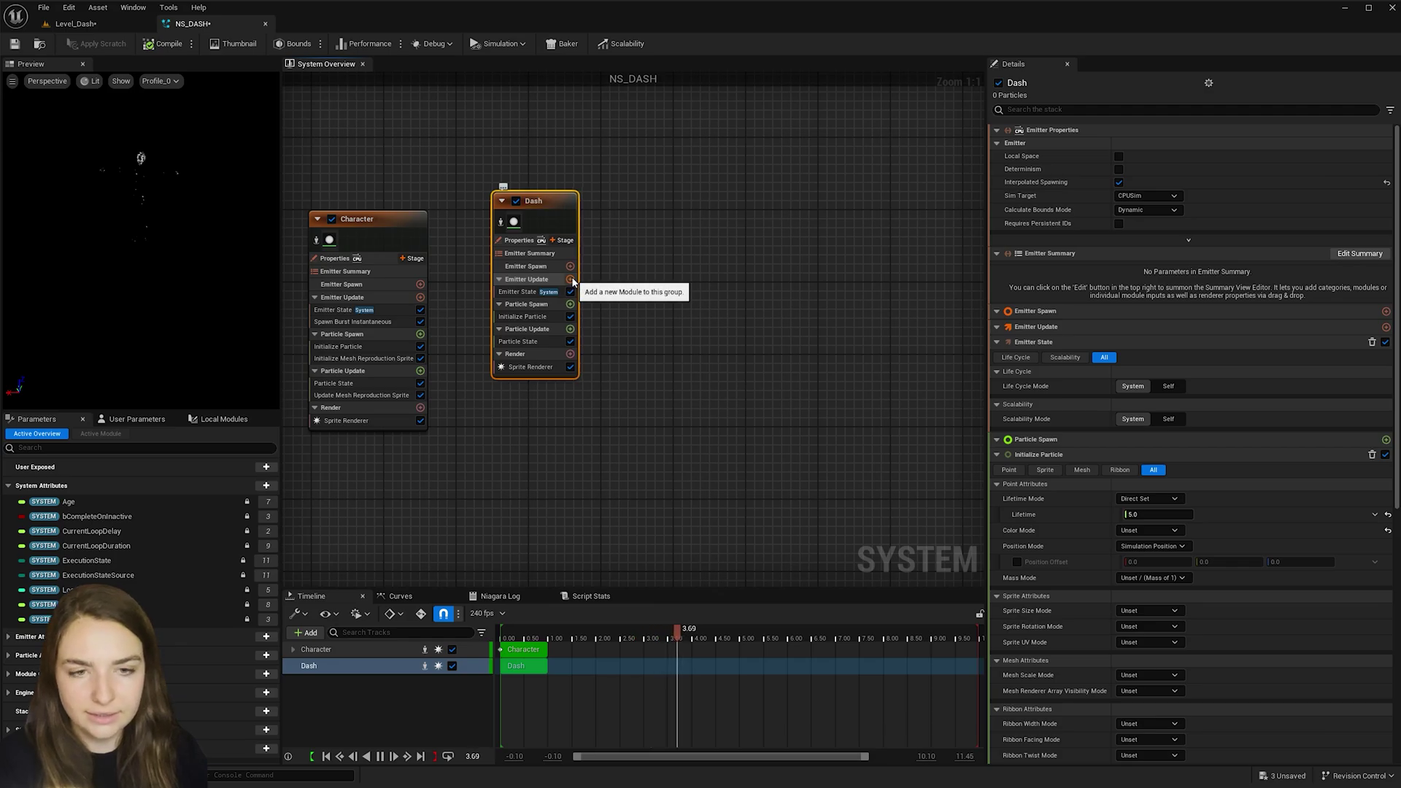
pyautogui.click(570, 280)
pyautogui.write('spawnm')
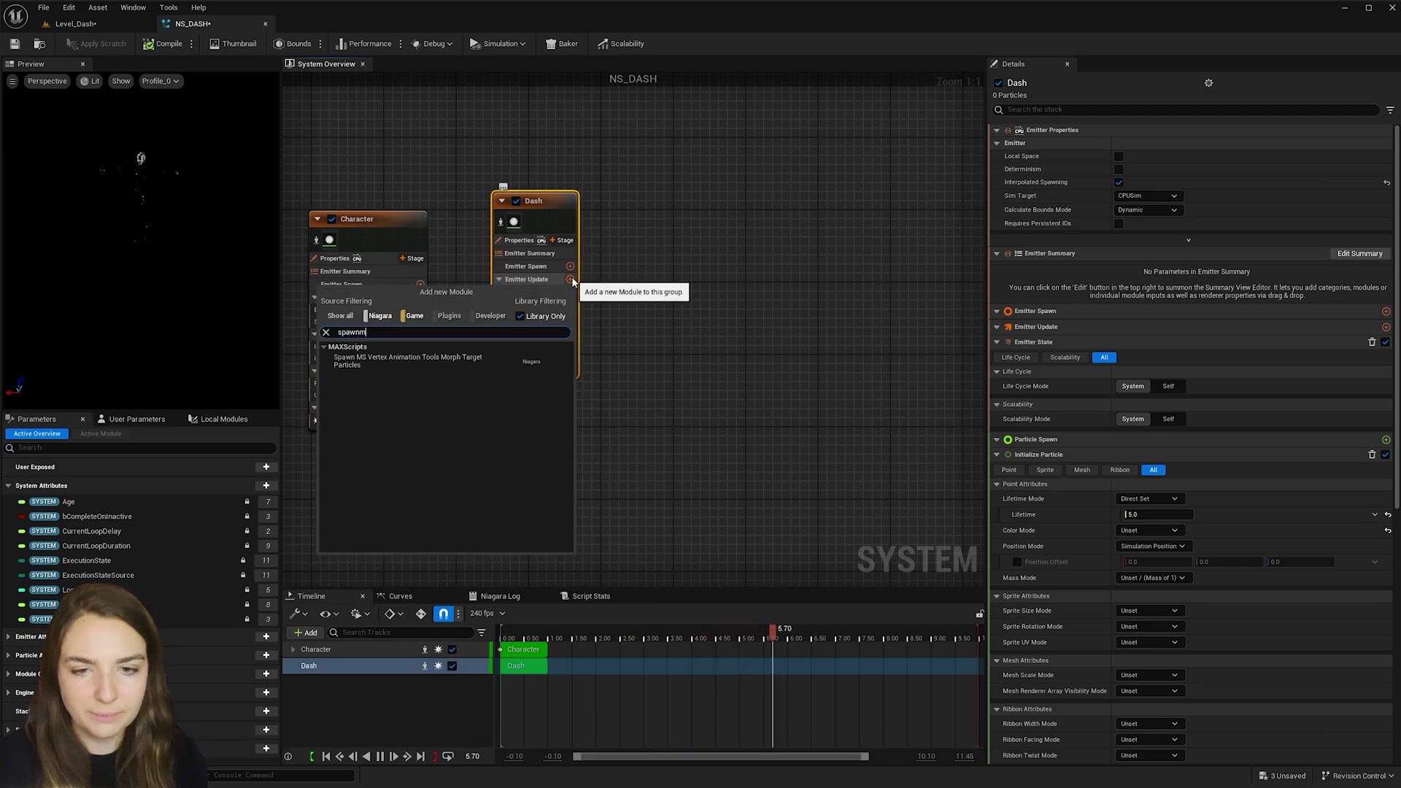
pyautogui.press('BackSpace')
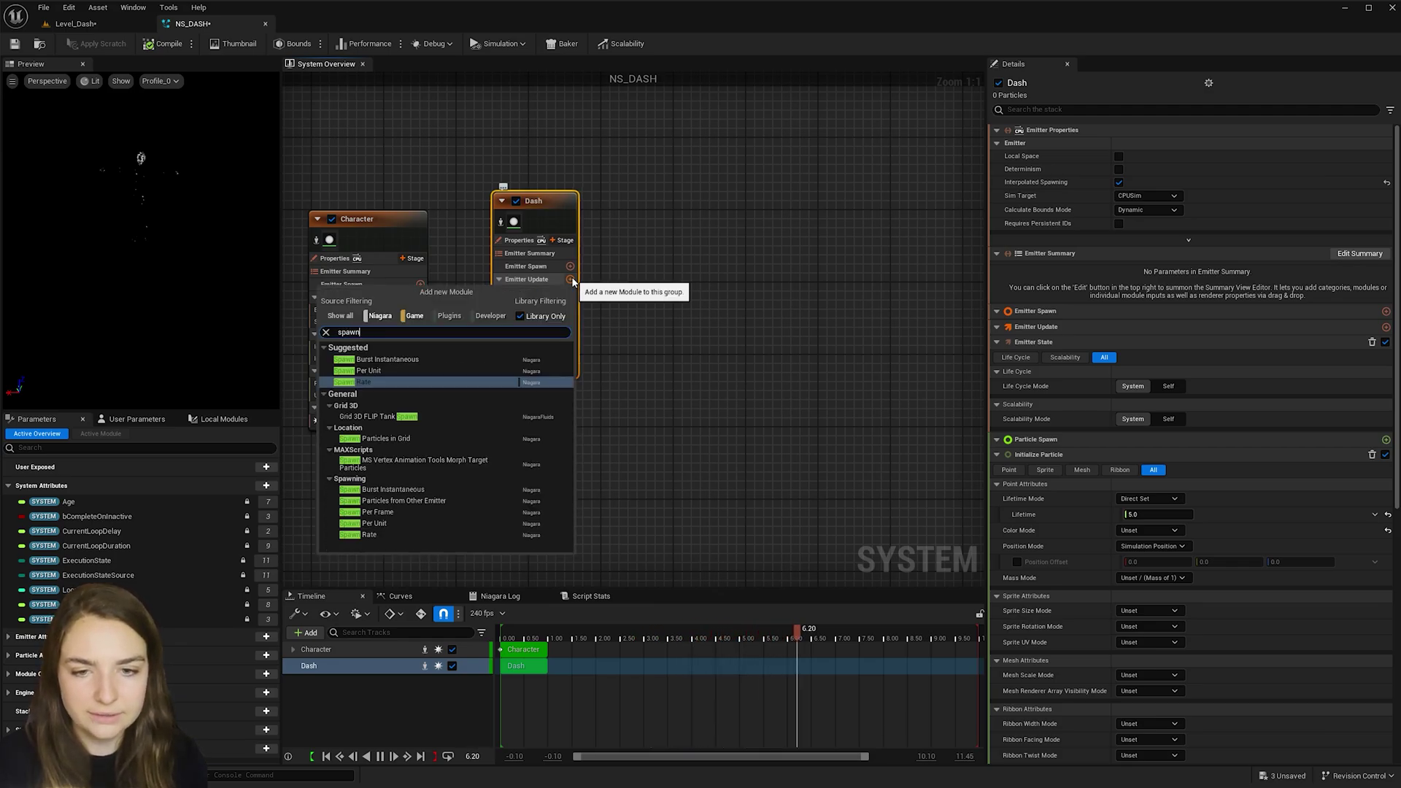
pyautogui.click(417, 503)
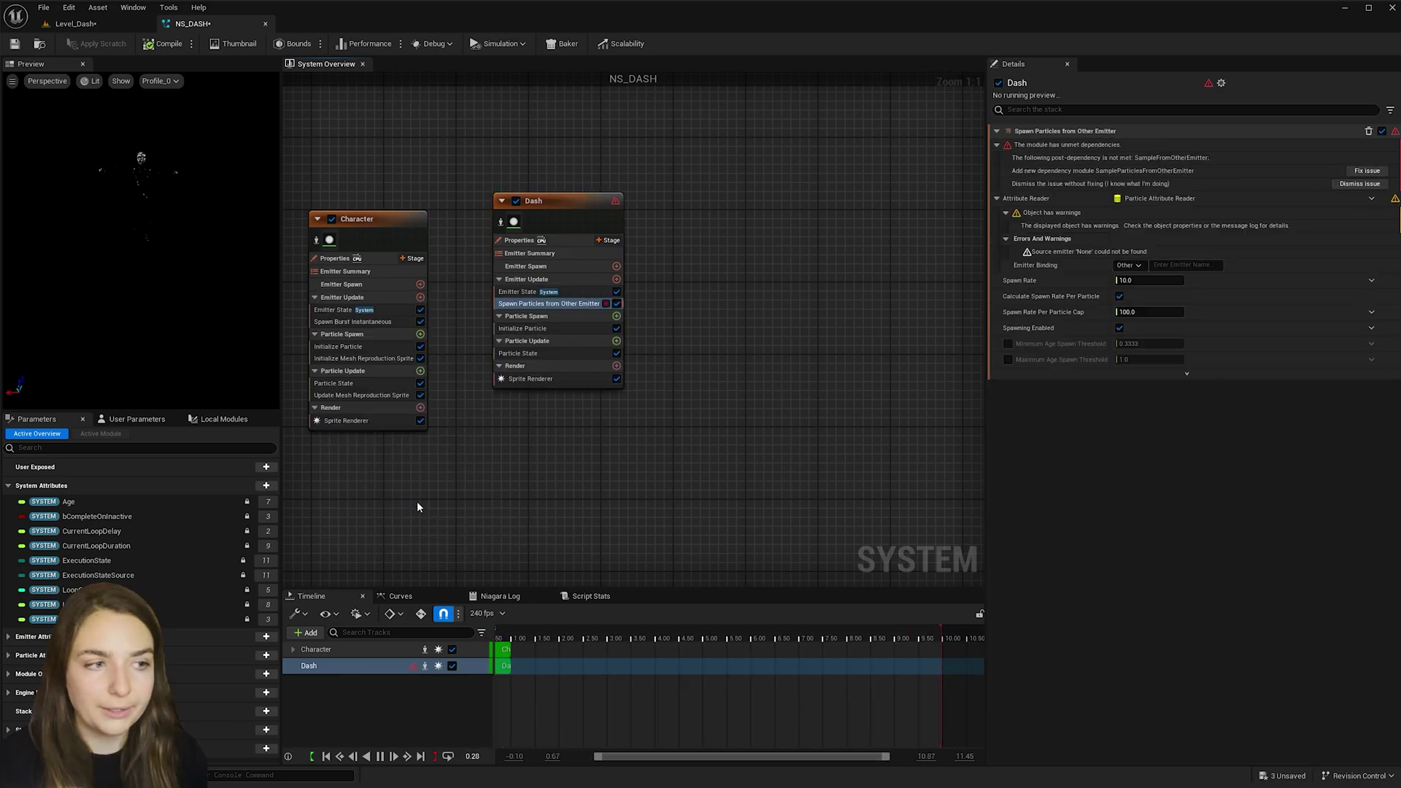
# - Fix the missing dependency, bind Dash to the Character emitter, and set Spawn Rate to 200
pyautogui.click(1367, 171)
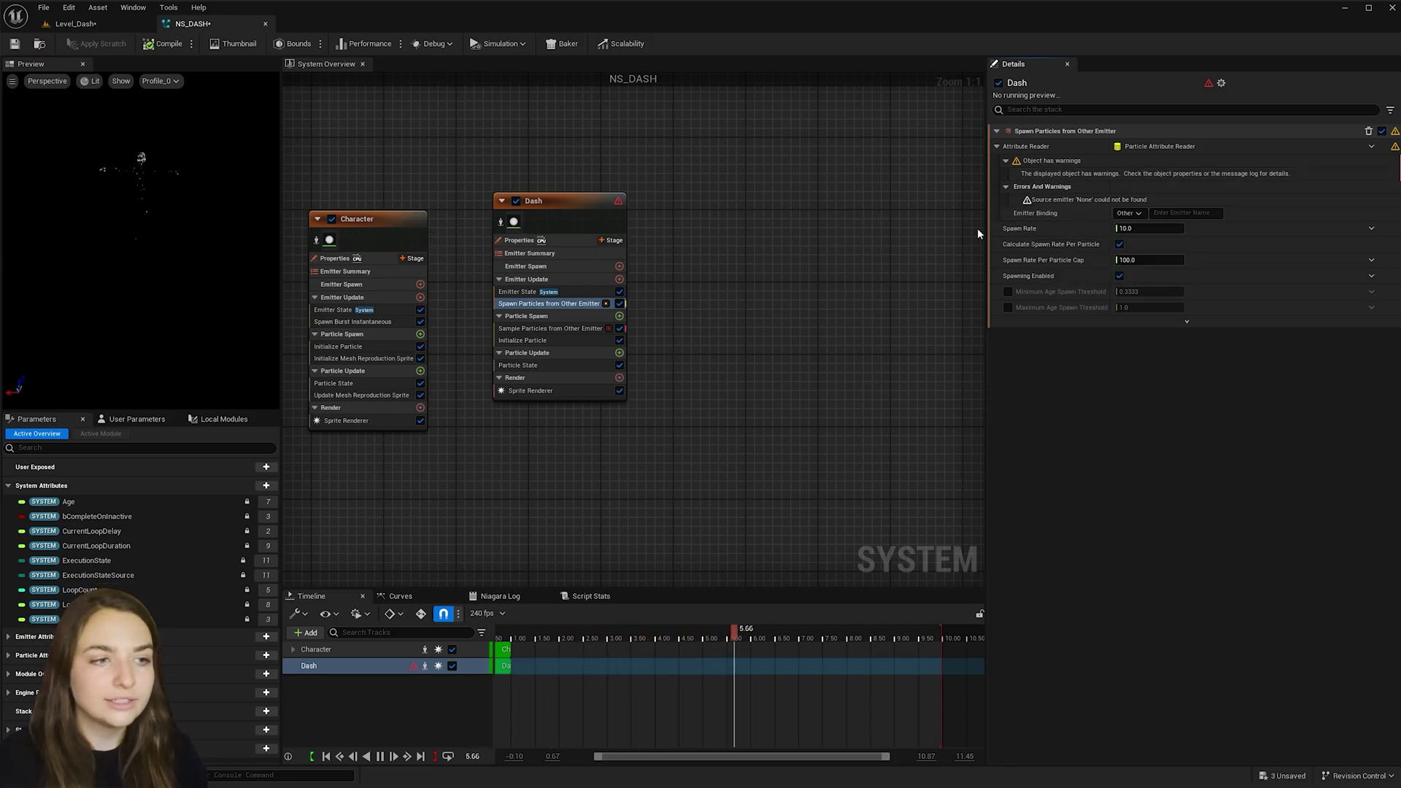
pyautogui.click(1203, 213)
pyautogui.write('char')
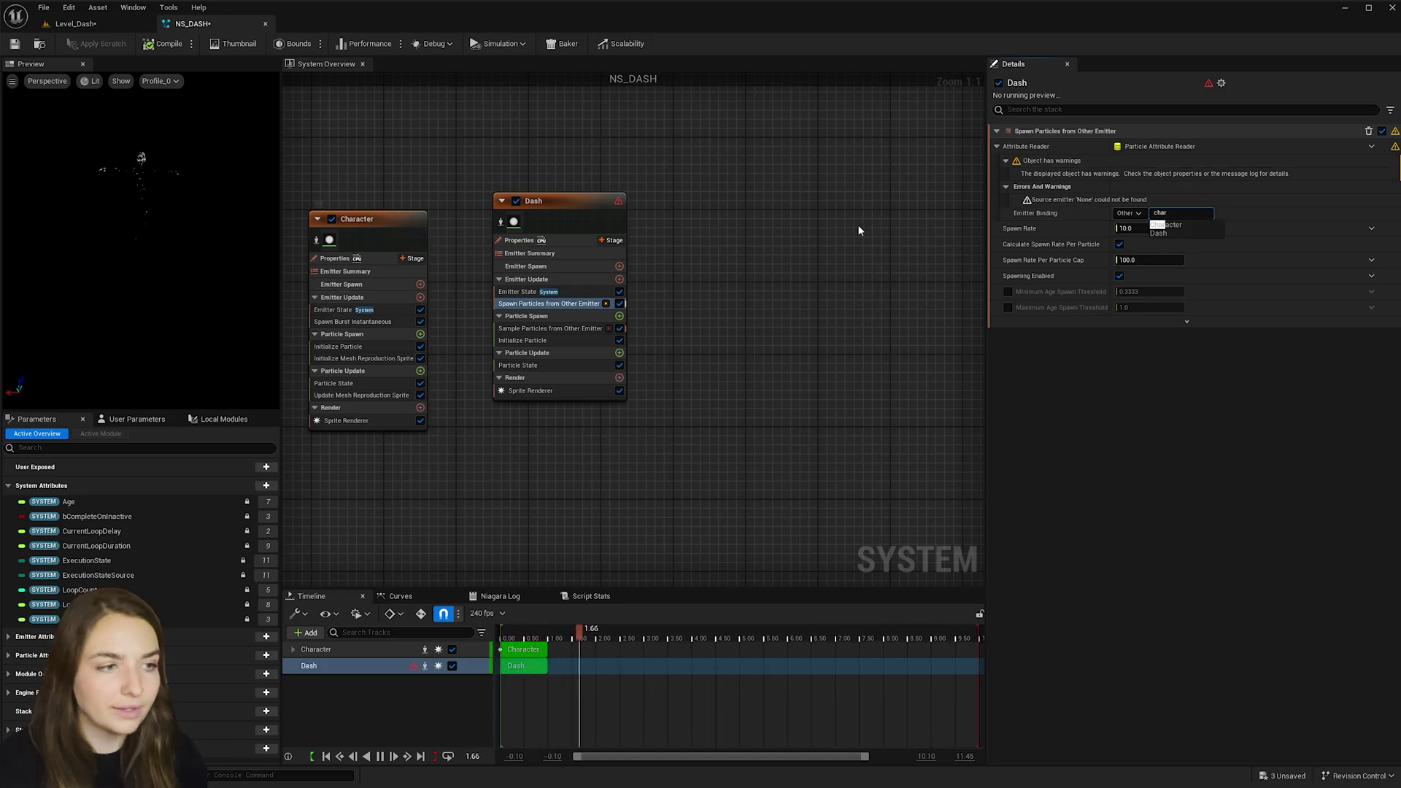
pyautogui.click(1168, 225)
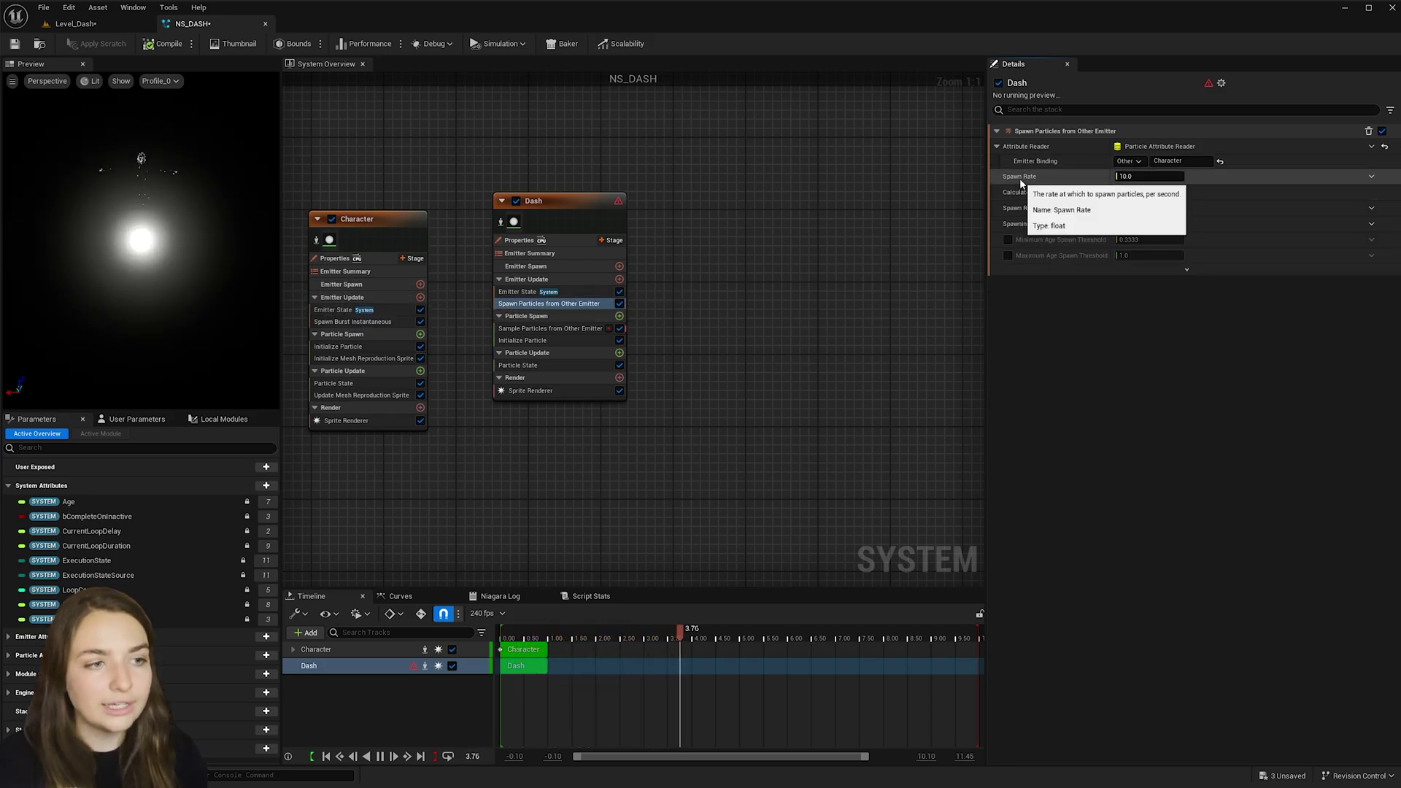
pyautogui.write('200')
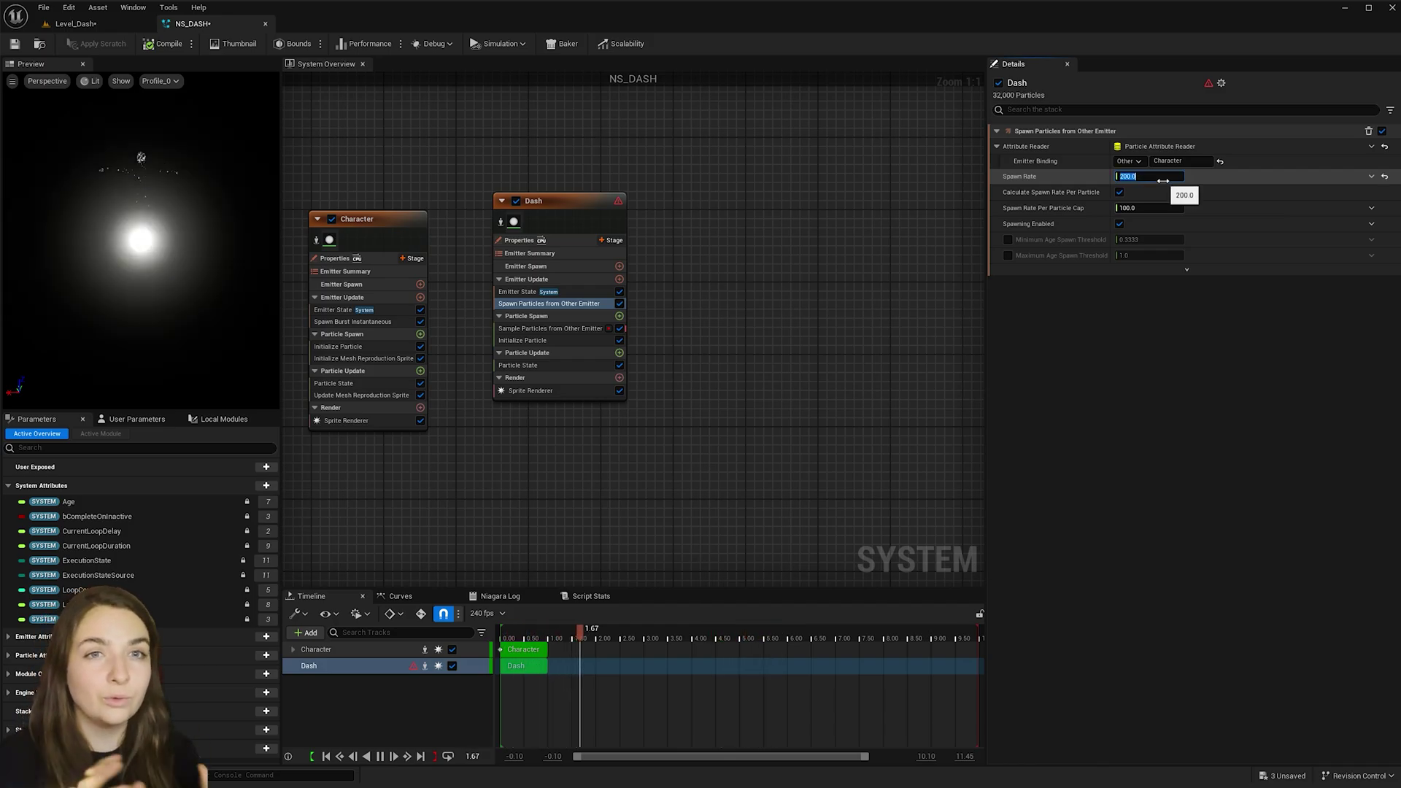
pyautogui.click(353, 322)
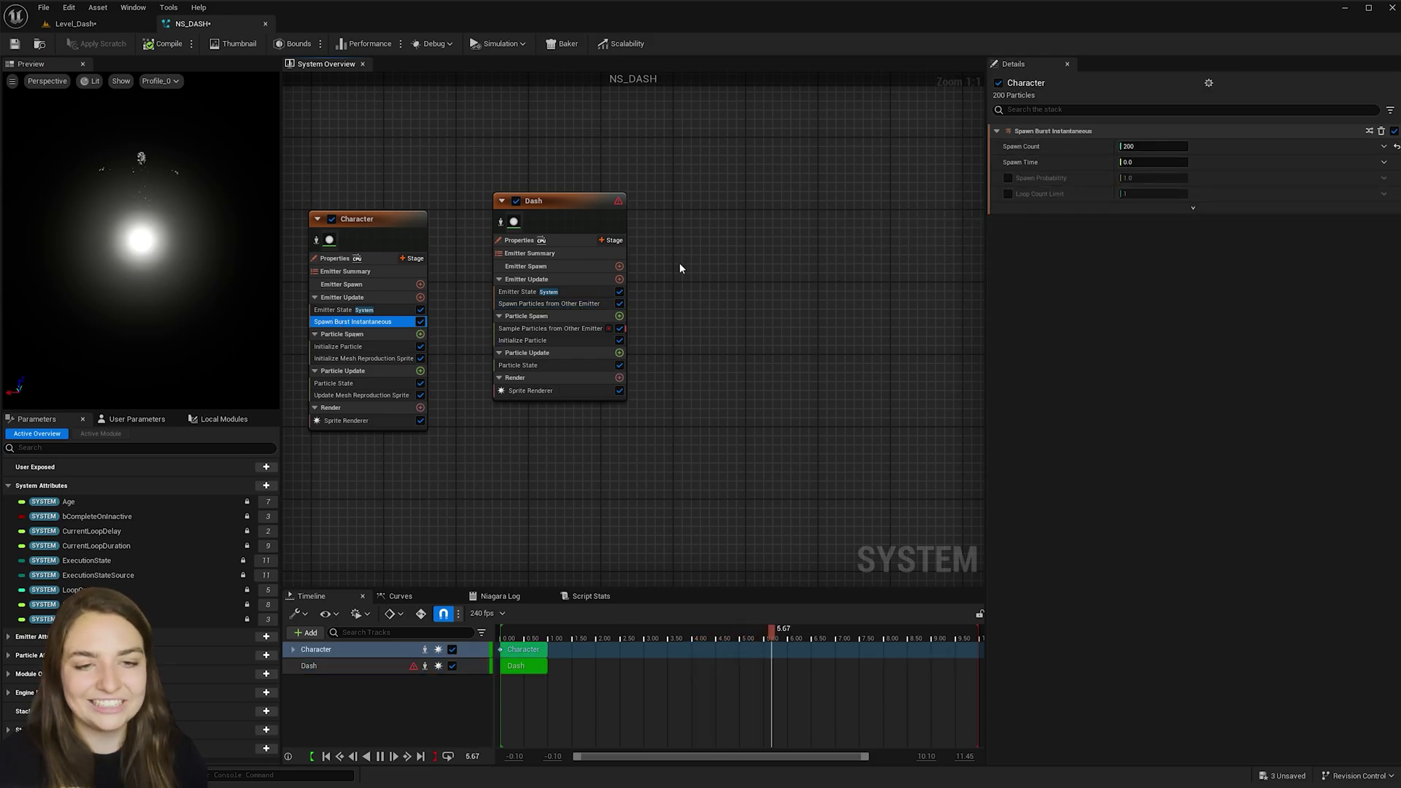
# - Move Sample Particles from Other Emitter after Initialize Particle, and add Solve Forces and Velocity
pyautogui.click(544, 329)
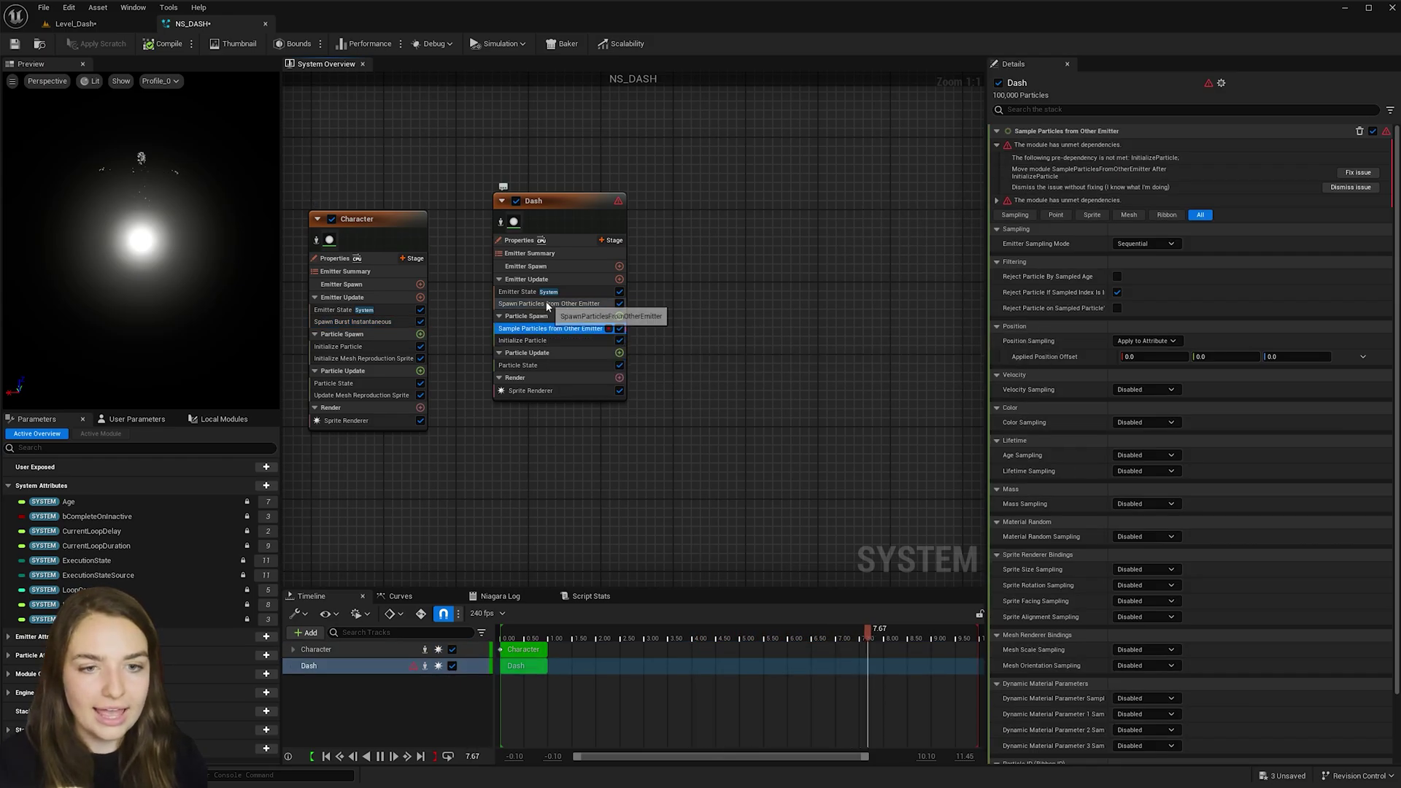
pyautogui.click(552, 304)
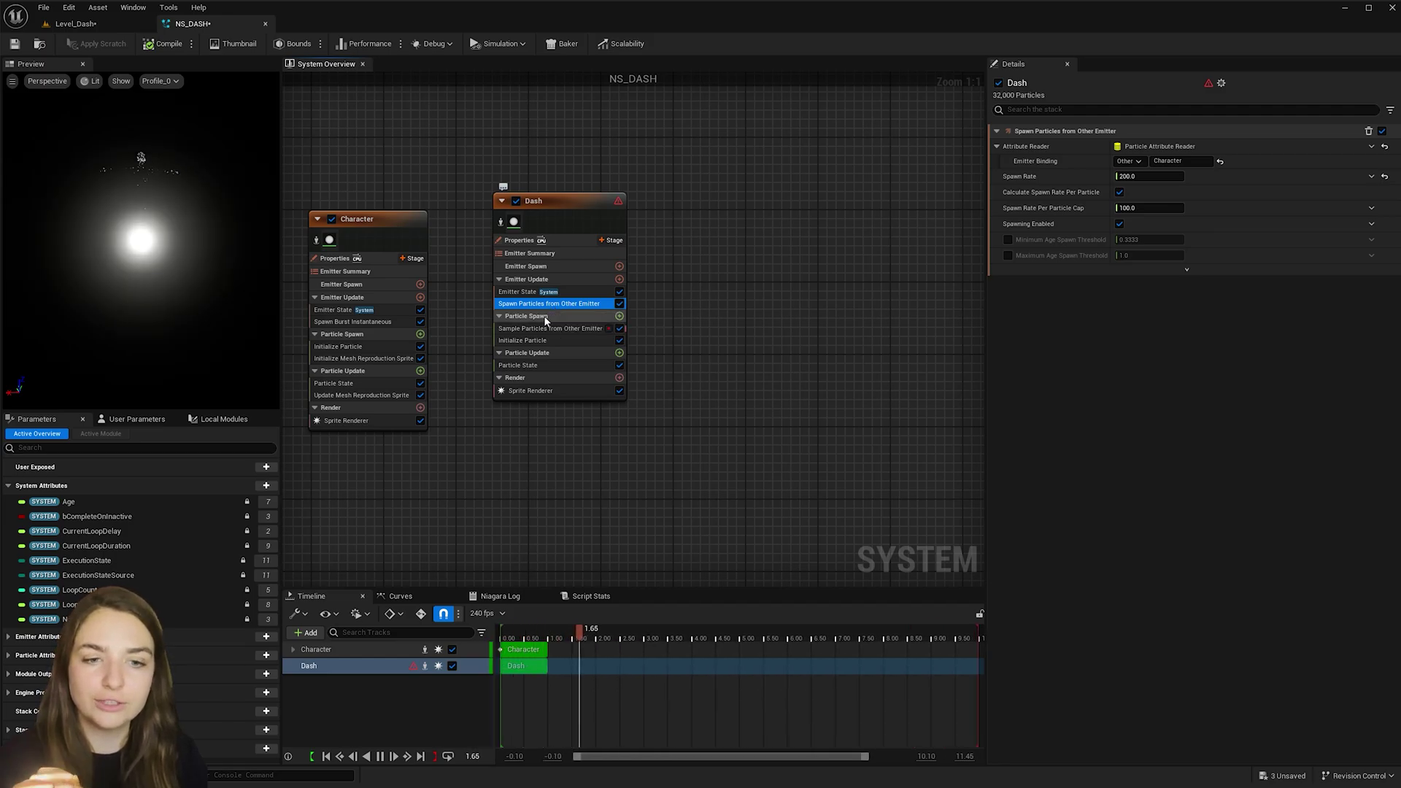
pyautogui.click(525, 329)
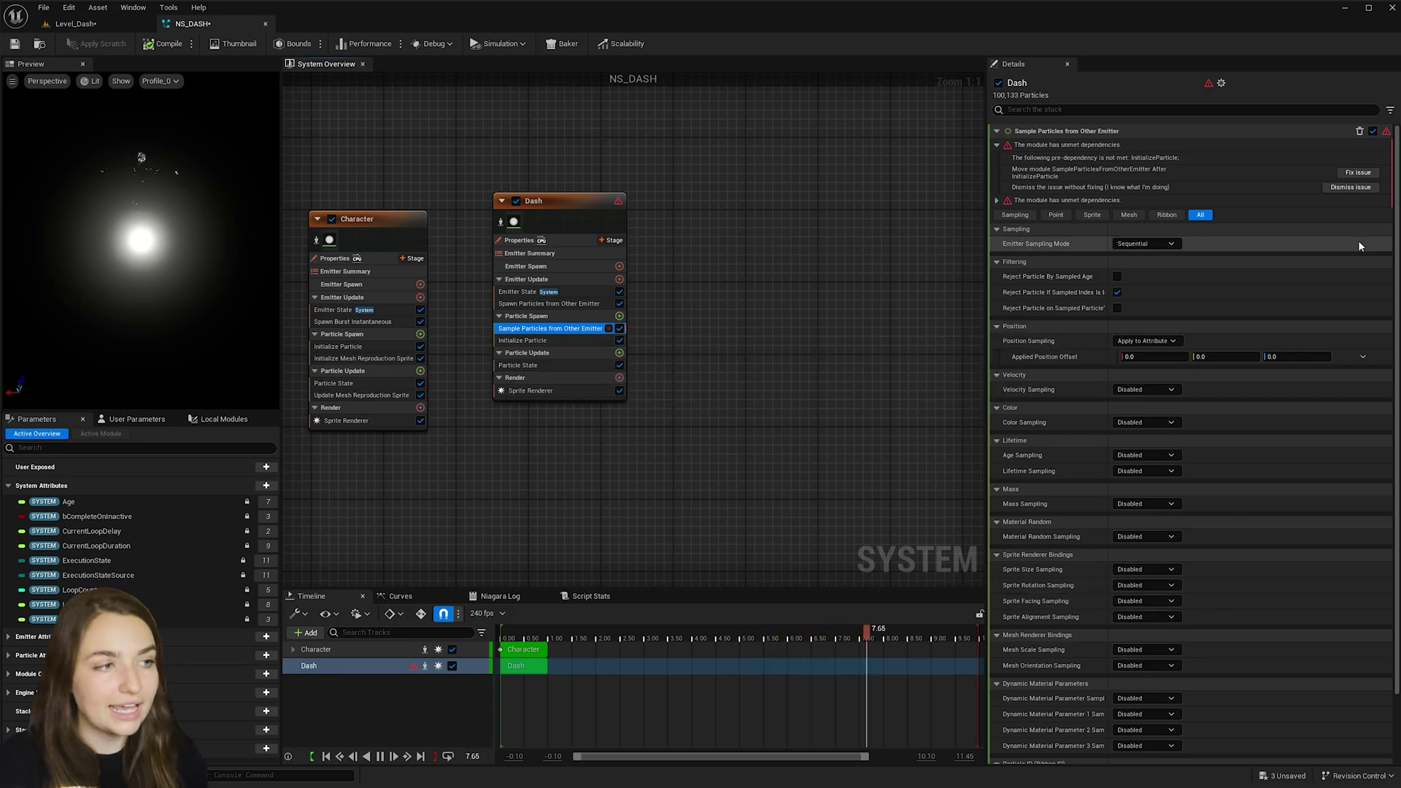
pyautogui.click(1358, 173)
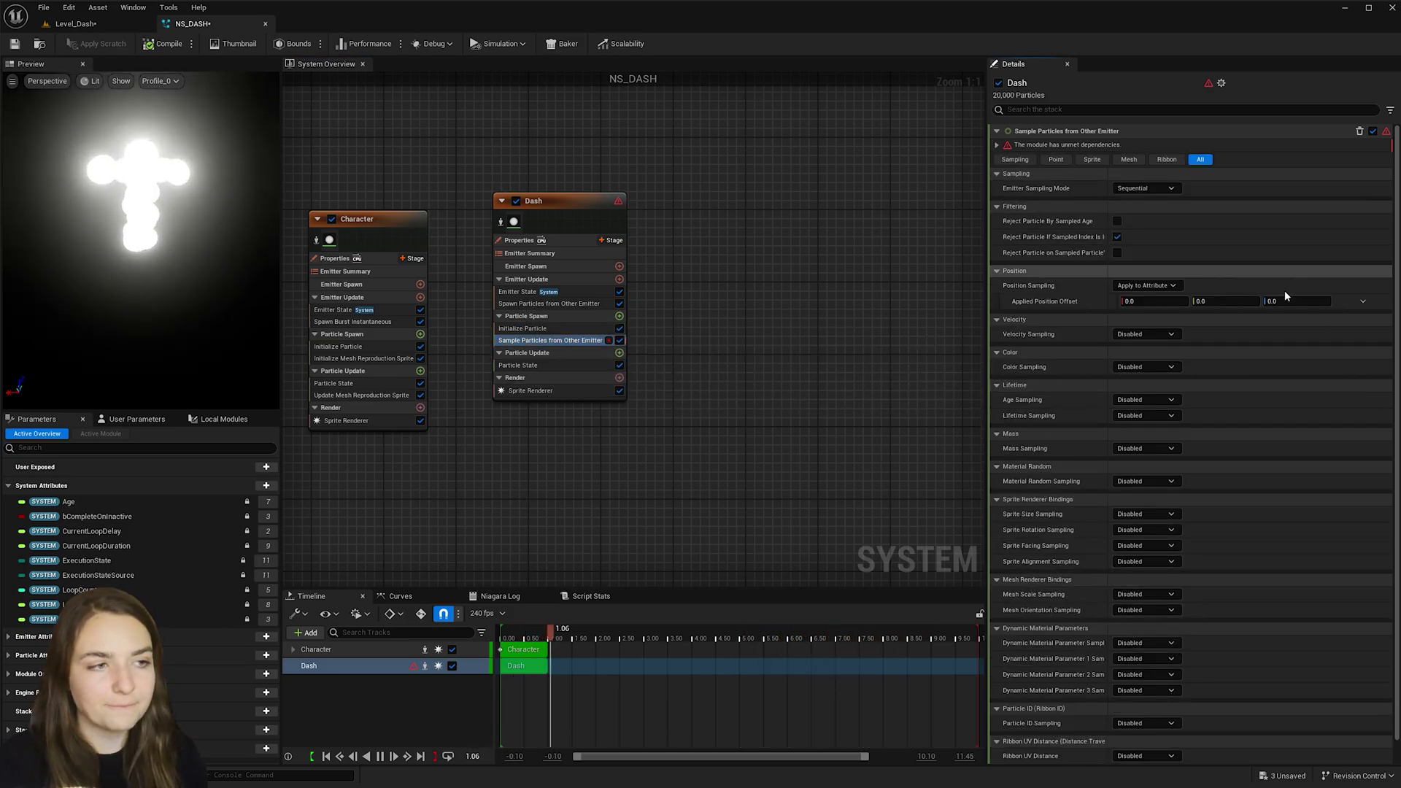
pyautogui.scroll(-1, 1270, 321)
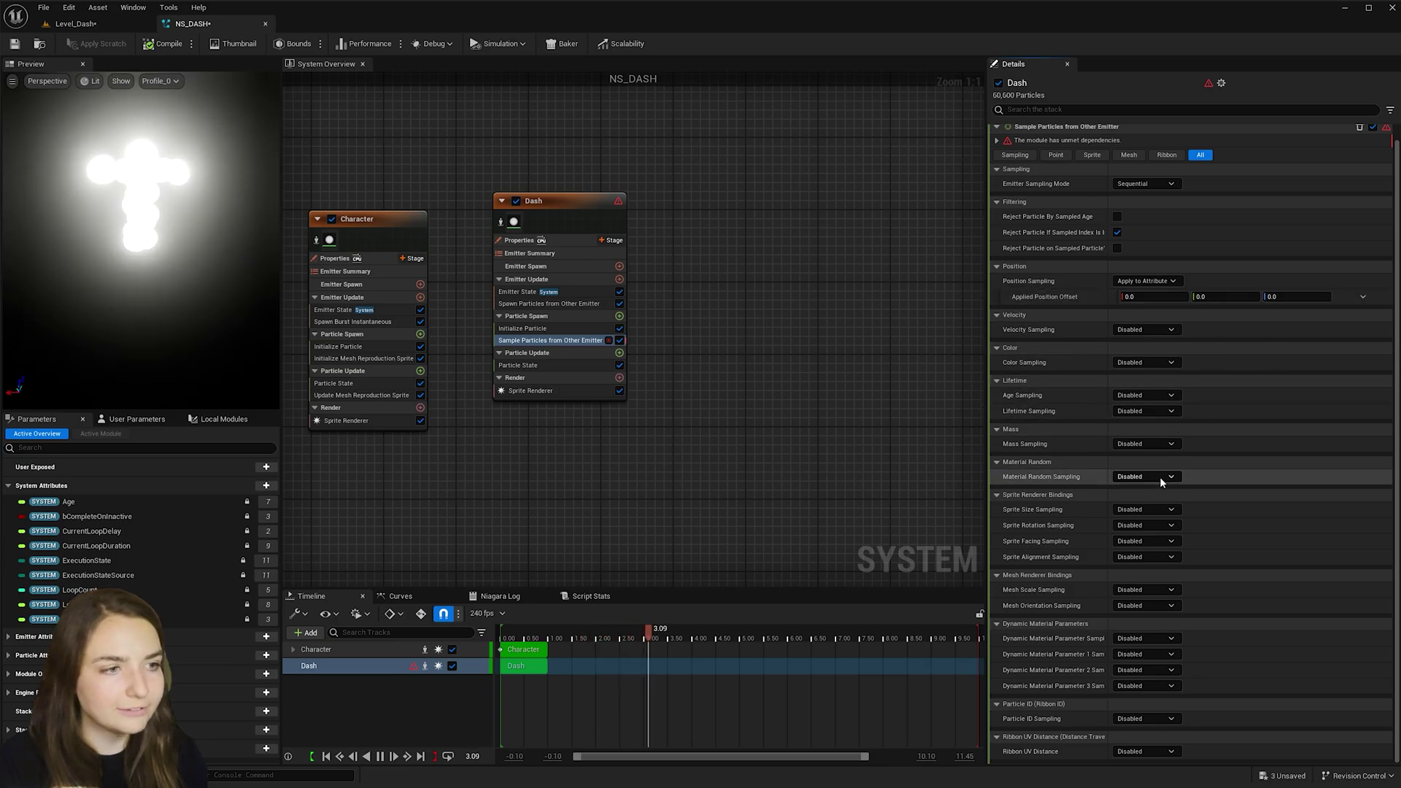
pyautogui.click(994, 139)
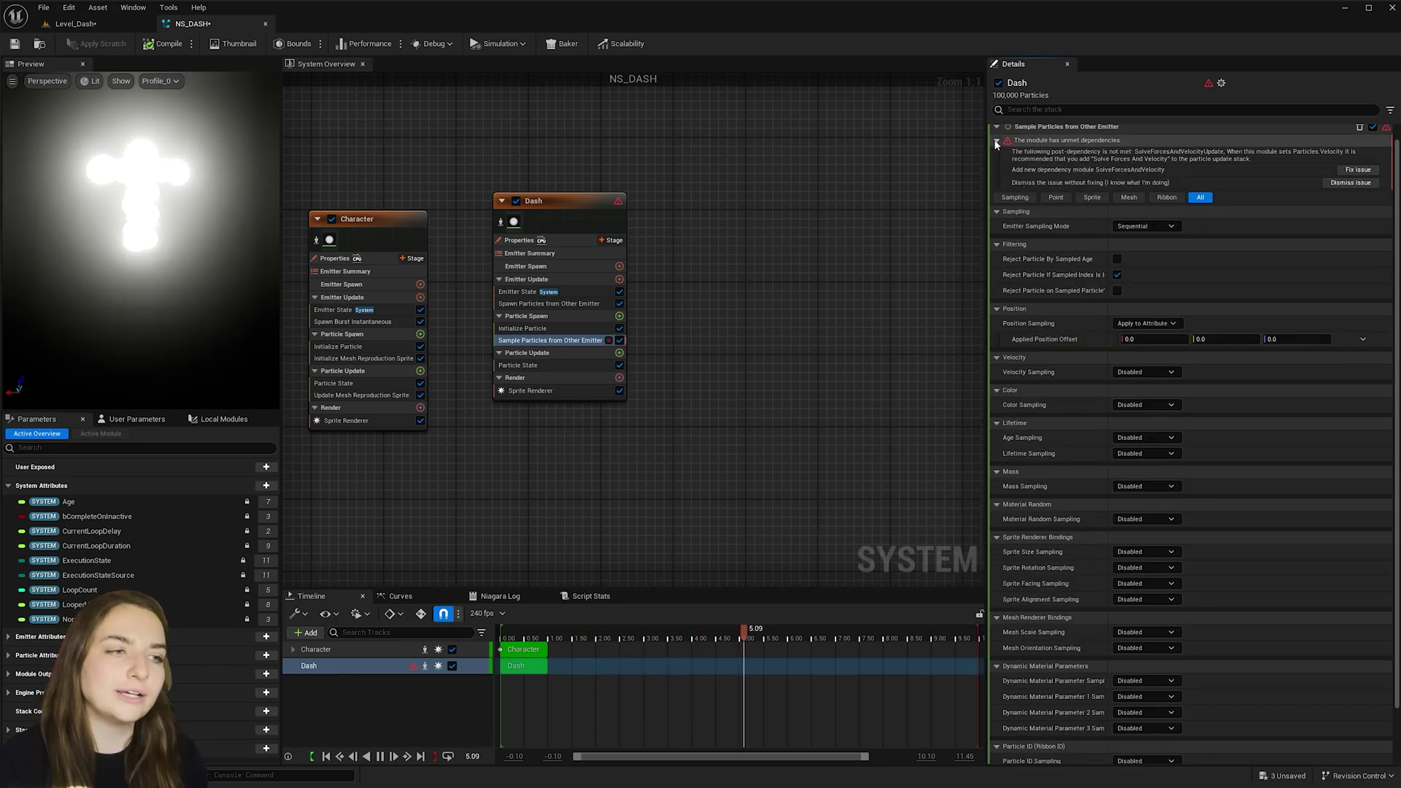
pyautogui.click(1372, 173)
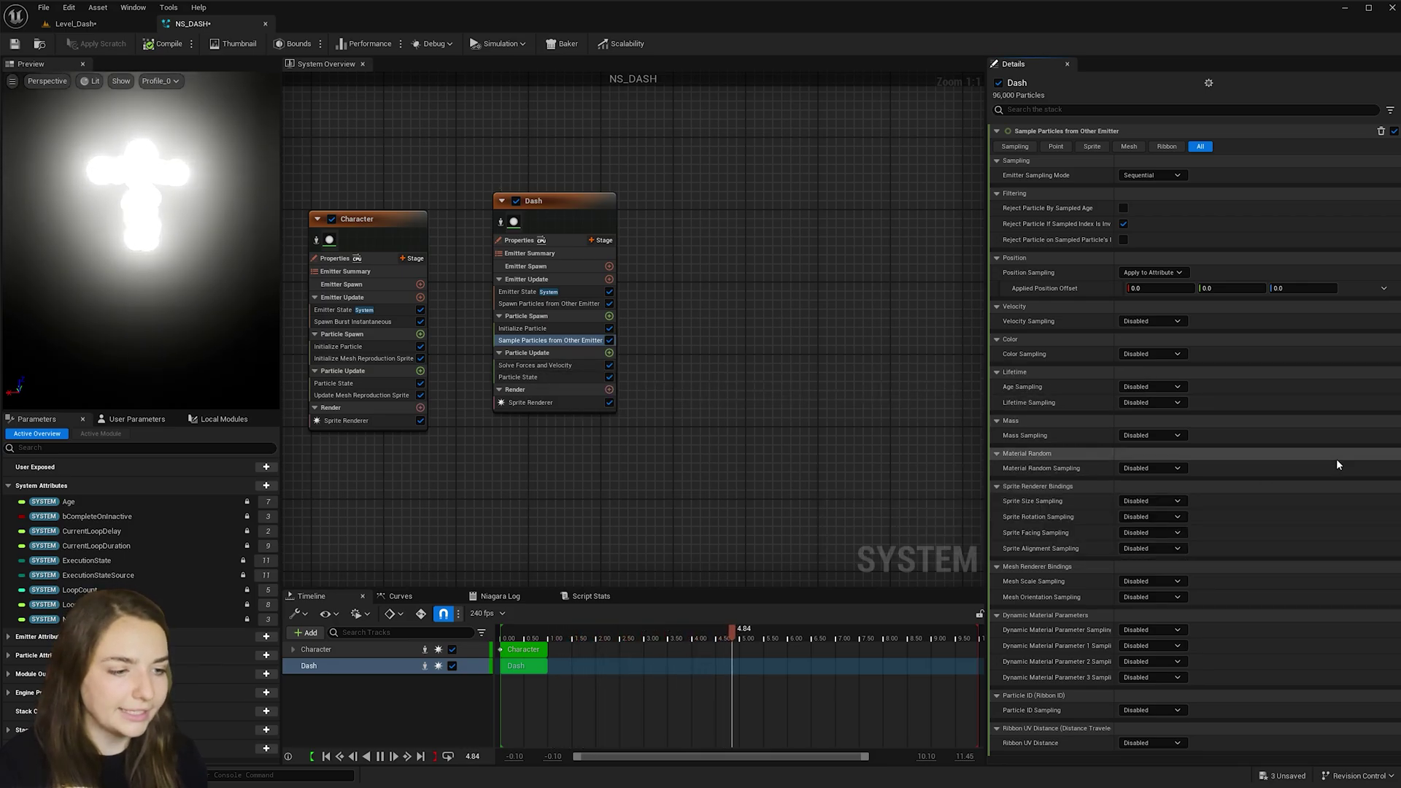
# - Disable the Dash emitter's Sprite Renderer and add a Ribbon Renderer to it
pyautogui.click(610, 403)
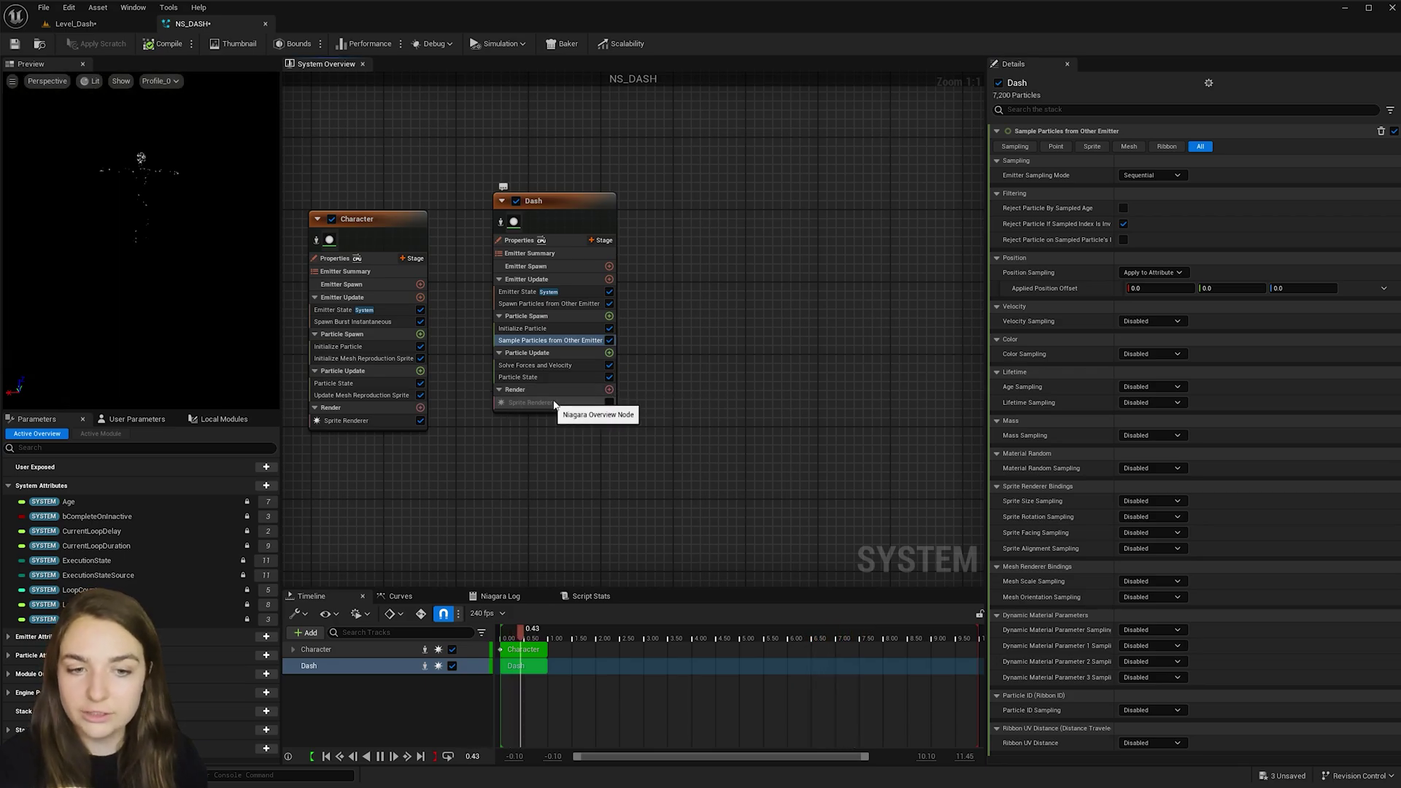
pyautogui.click(609, 389)
pyautogui.click(388, 482)
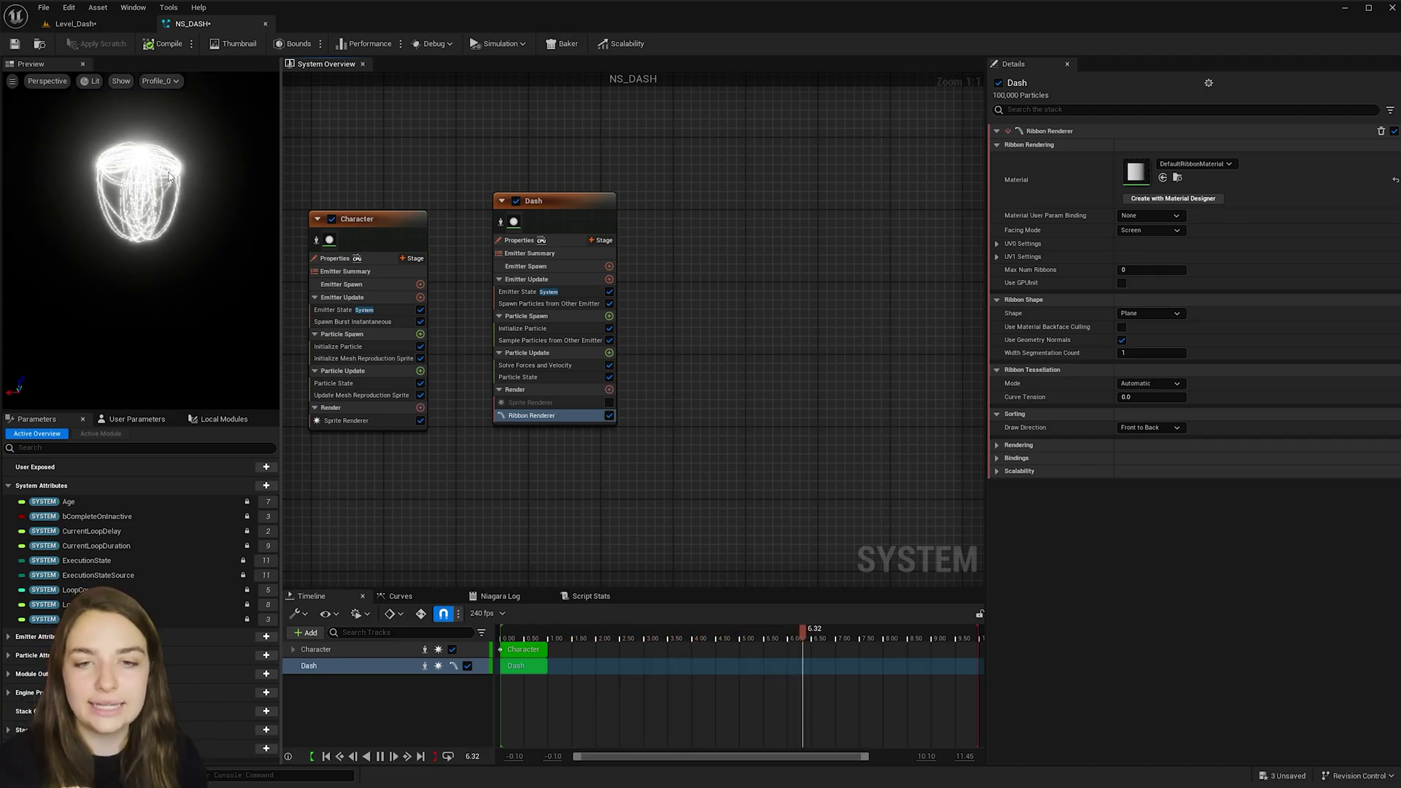
# - Set Dash's Particle ID Sampling to Apply Sampled ID as Ribbon ID
pyautogui.click(540, 341)
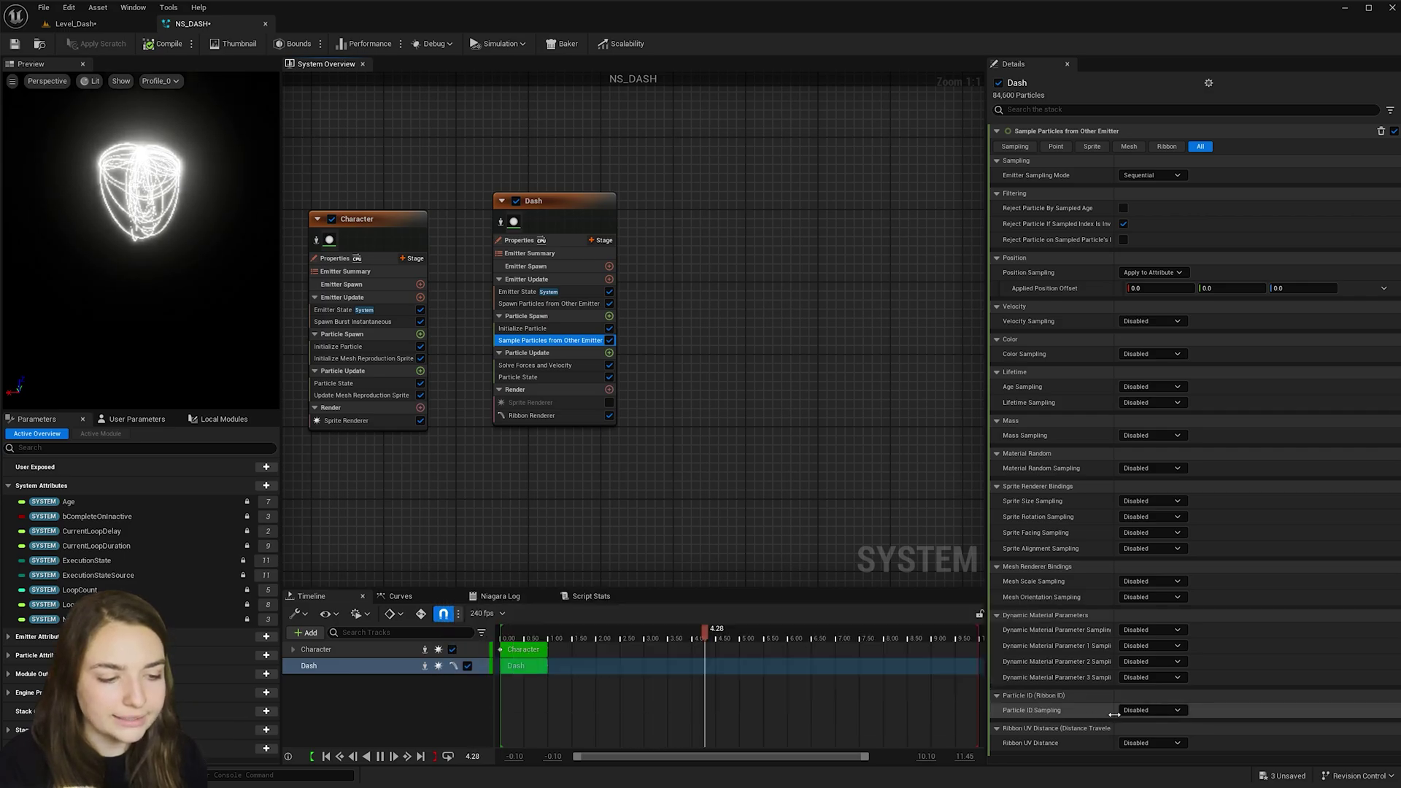
pyautogui.click(1153, 711)
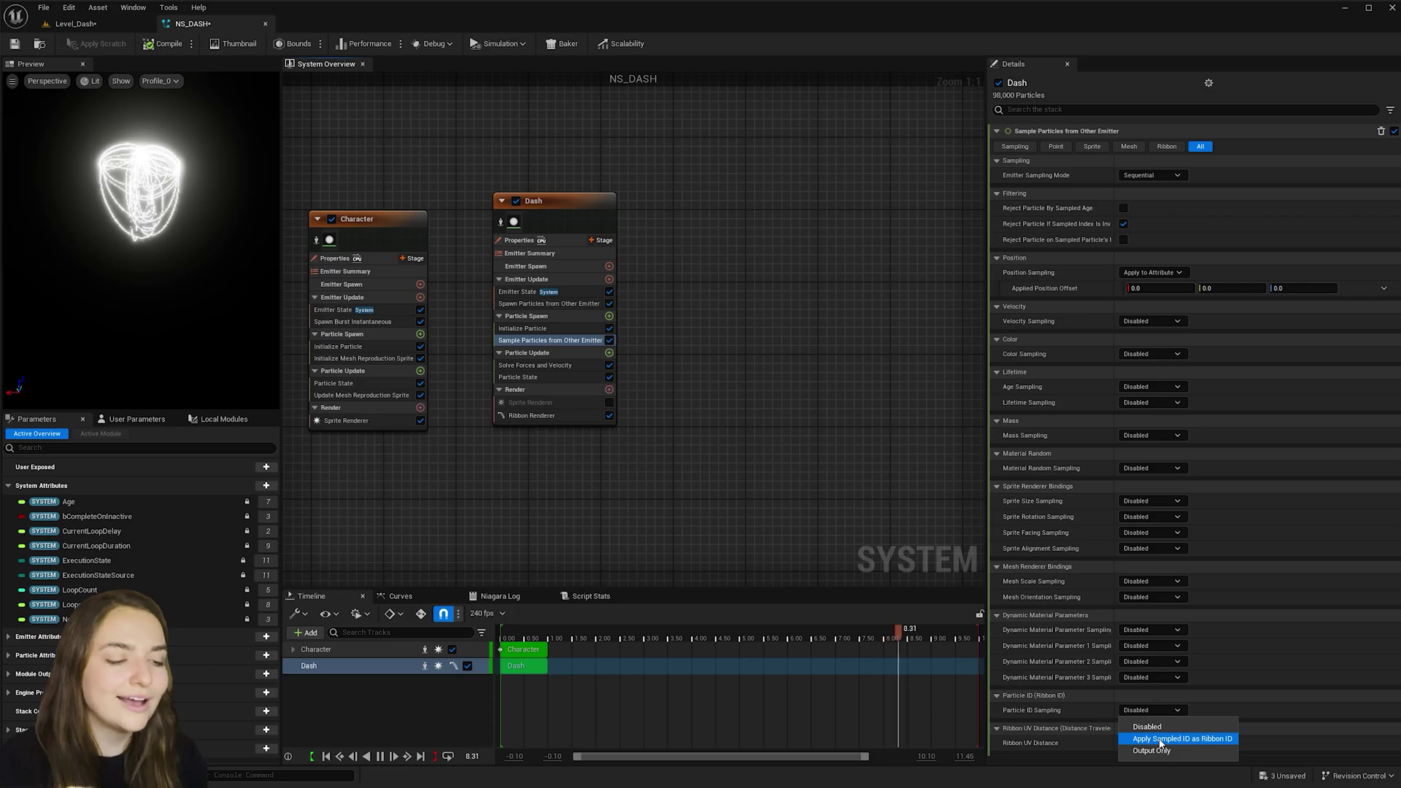
pyautogui.click(1160, 740)
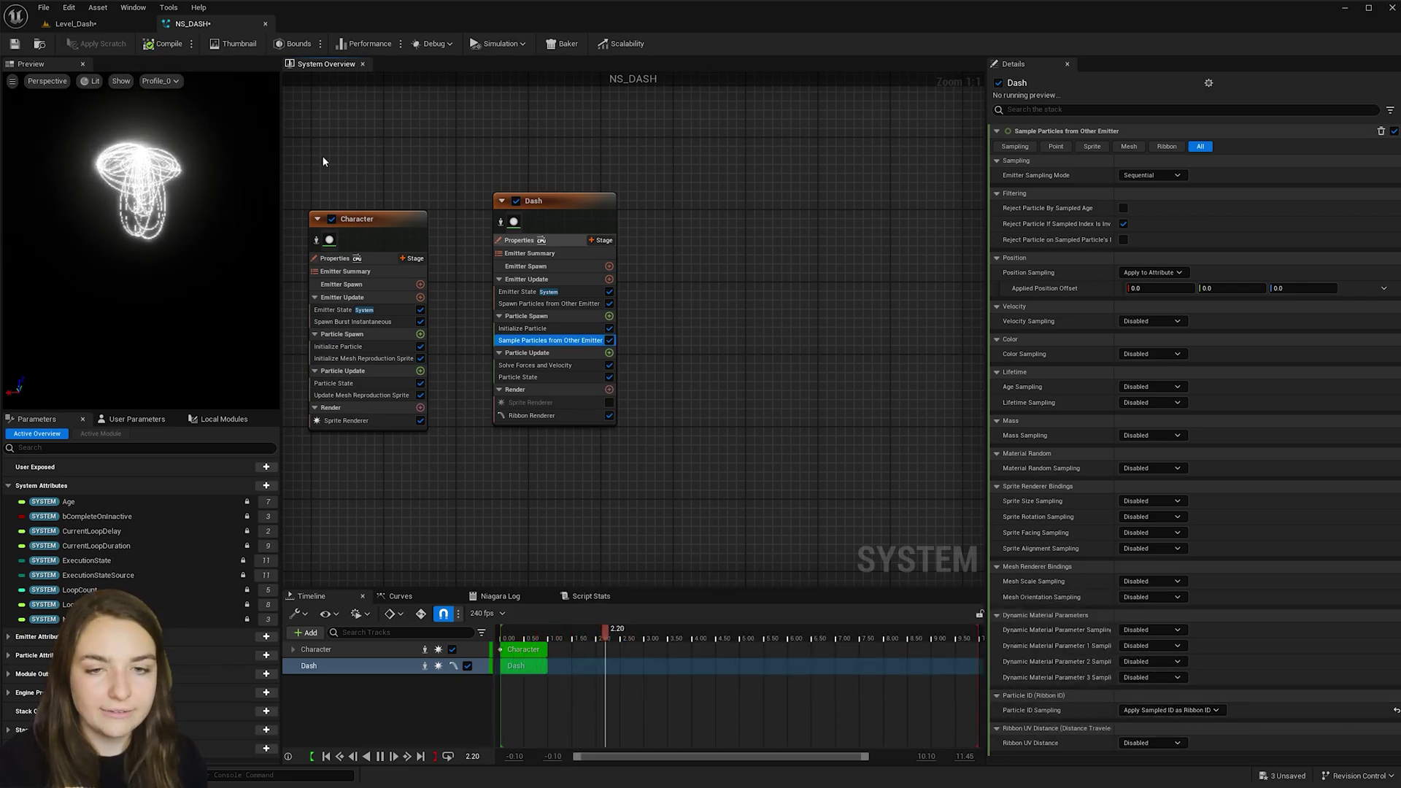
pyautogui.click(367, 221)
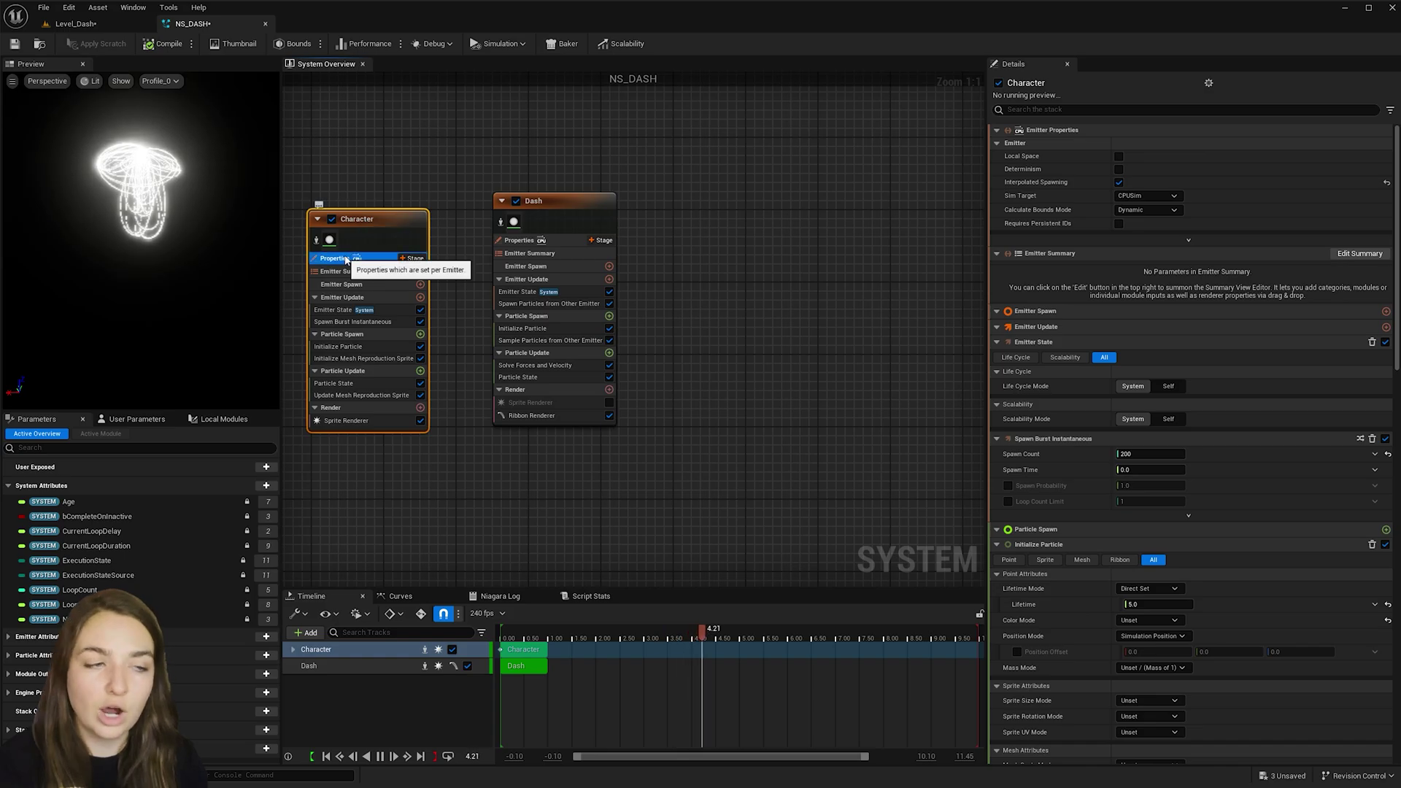
# - Give the Character emitter Fixed bounds and Requires Persistent IDs, then return to Level_Dash
pyautogui.click(339, 258)
pyautogui.click(1171, 212)
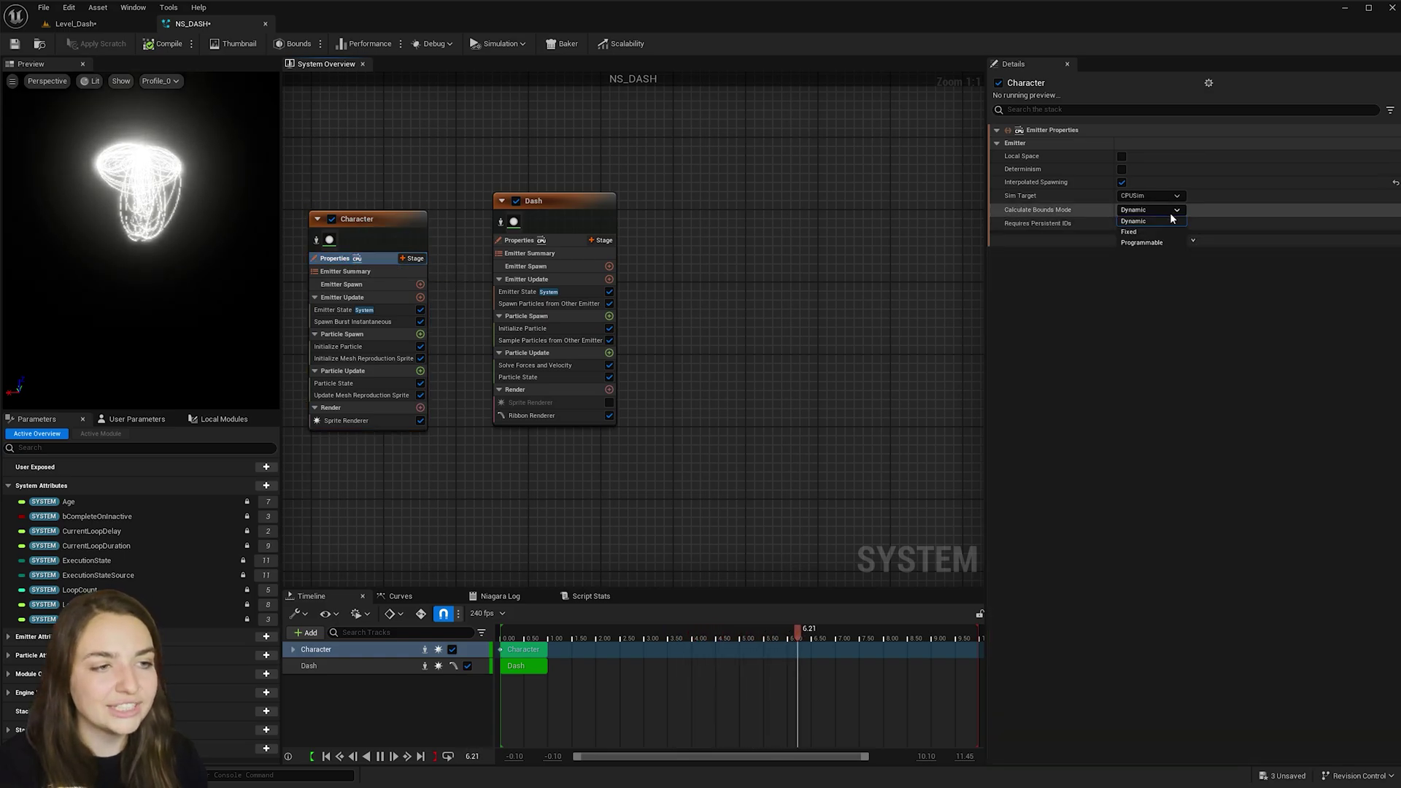
pyautogui.click(1129, 232)
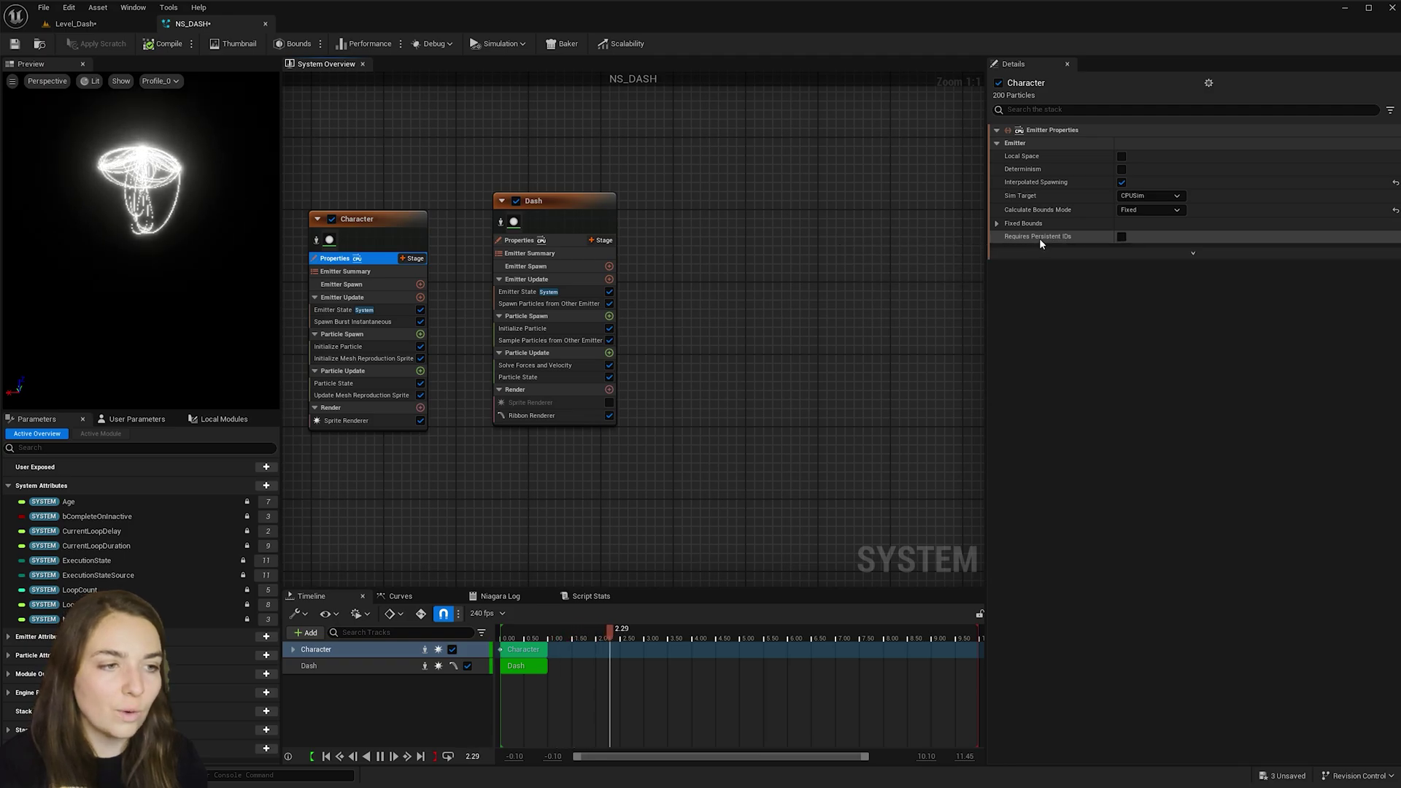
pyautogui.click(1121, 238)
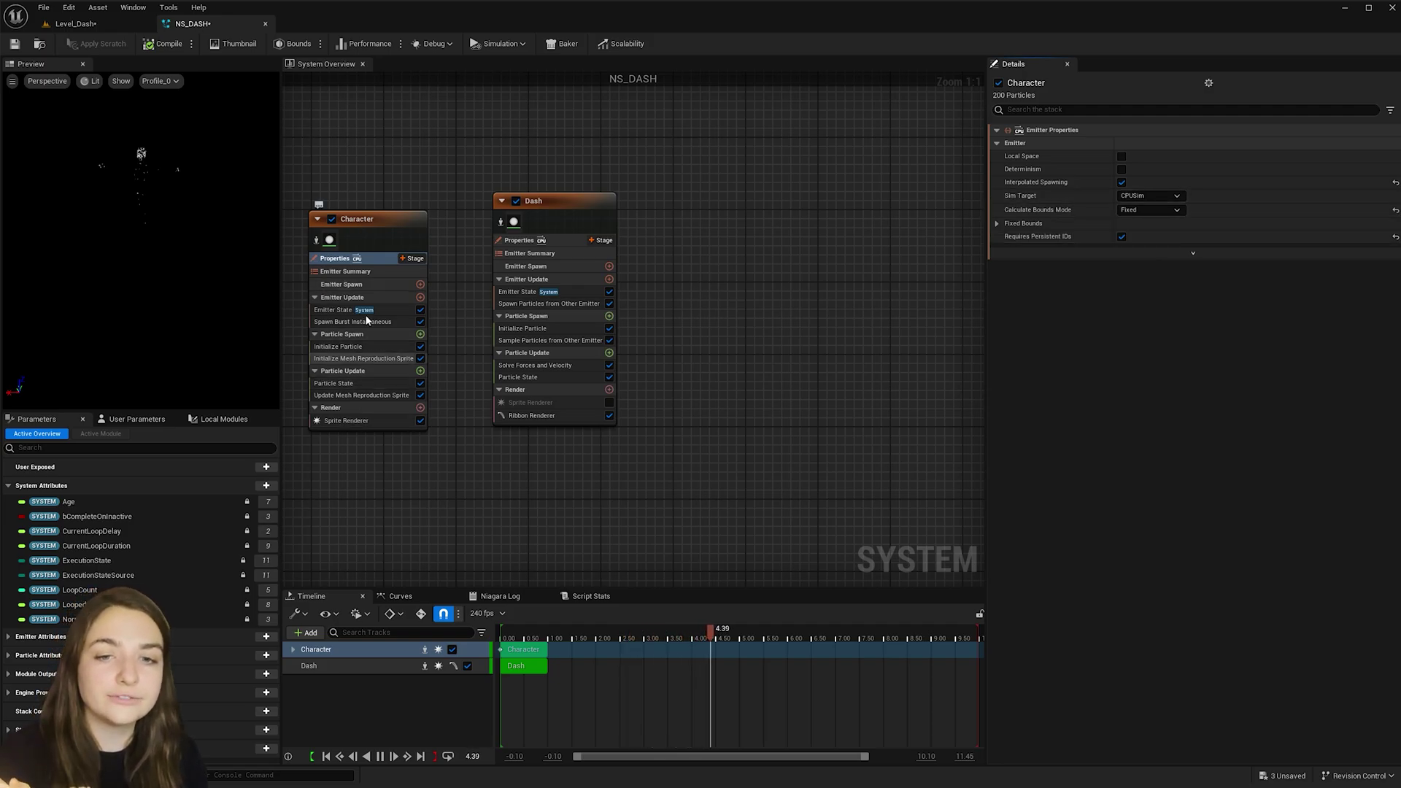
pyautogui.click(70, 28)
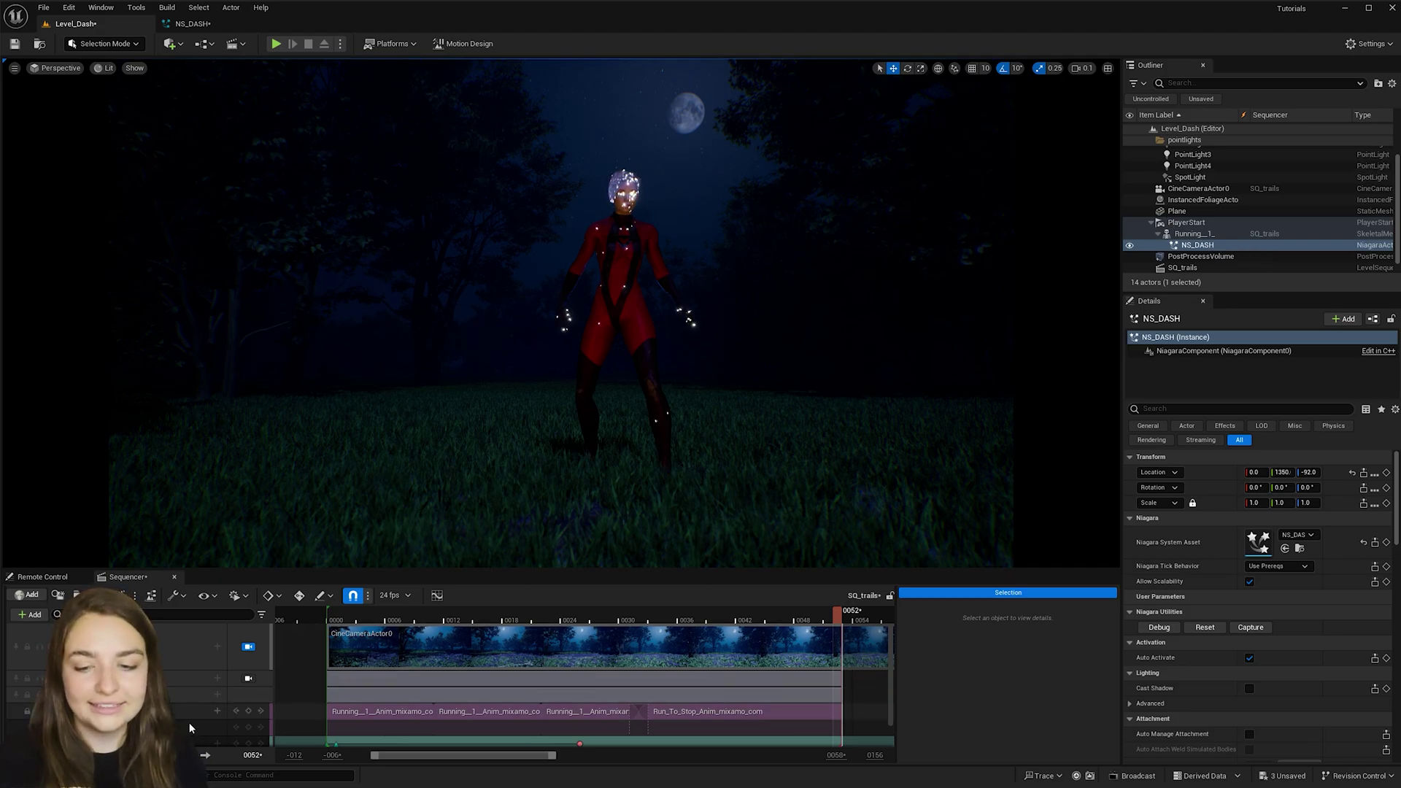
# - Add NS_DASH to the Sequencer with a NiagaraComponent0 track
pyautogui.click(175, 755)
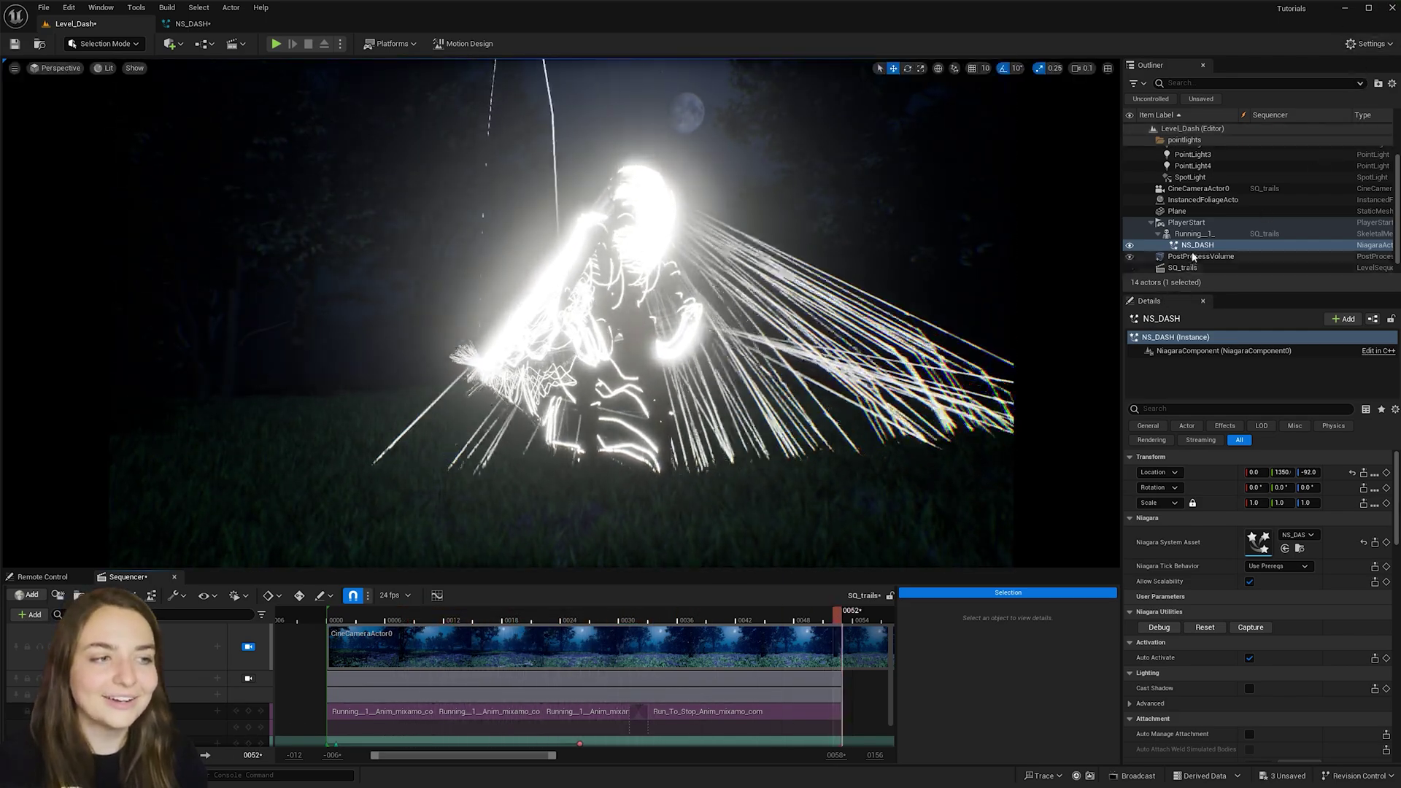
pyautogui.moveTo(1197, 246); pyautogui.dragTo(160, 661)
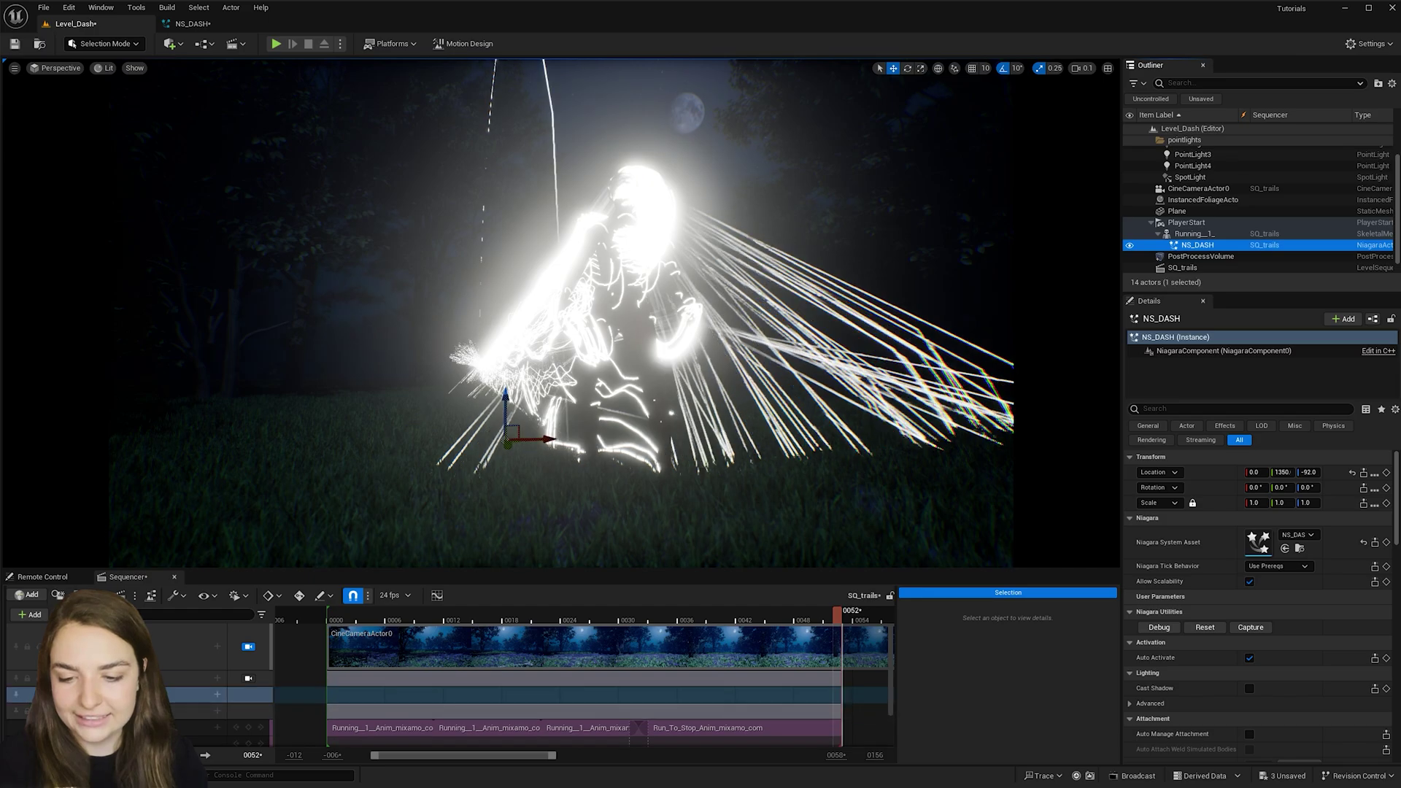
pyautogui.click(217, 695)
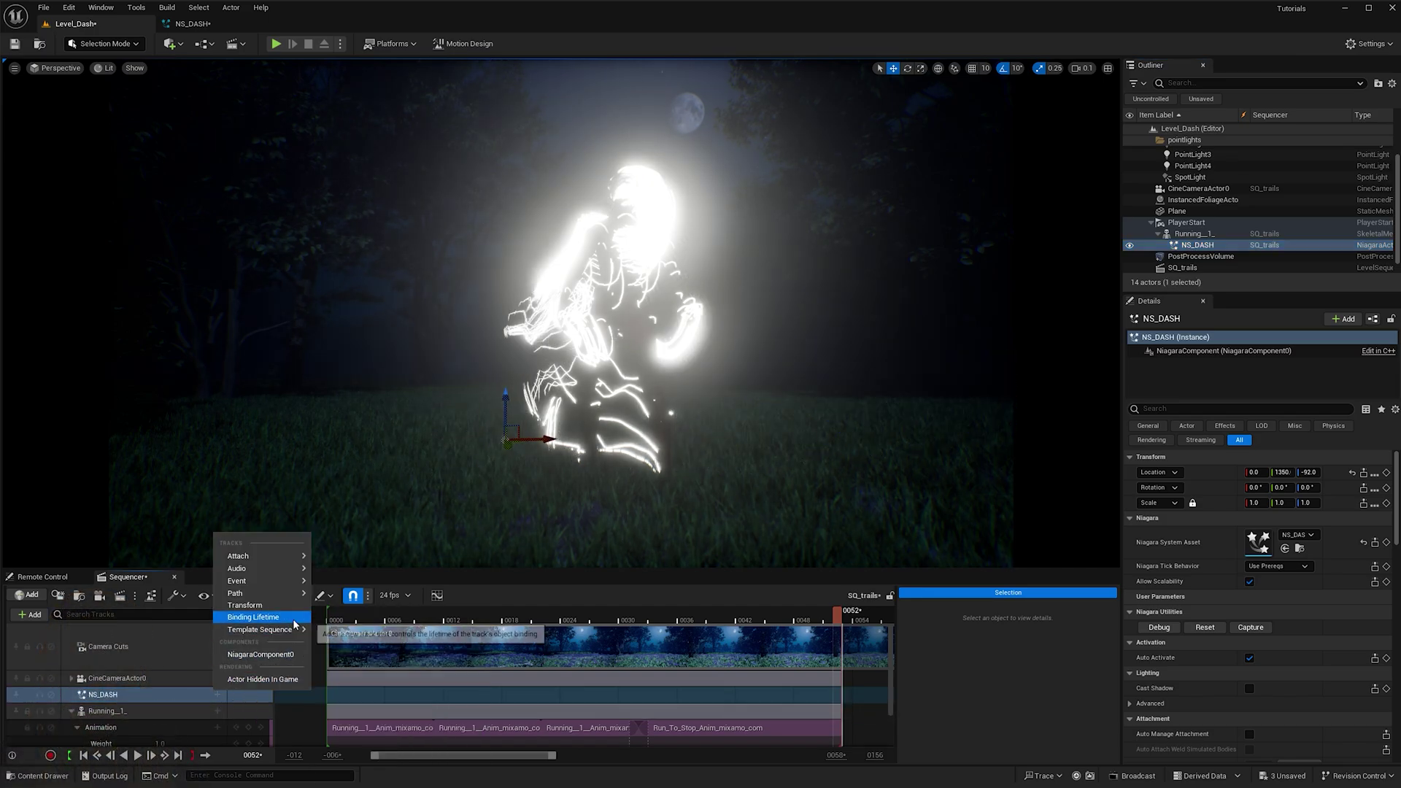
pyautogui.click(260, 654)
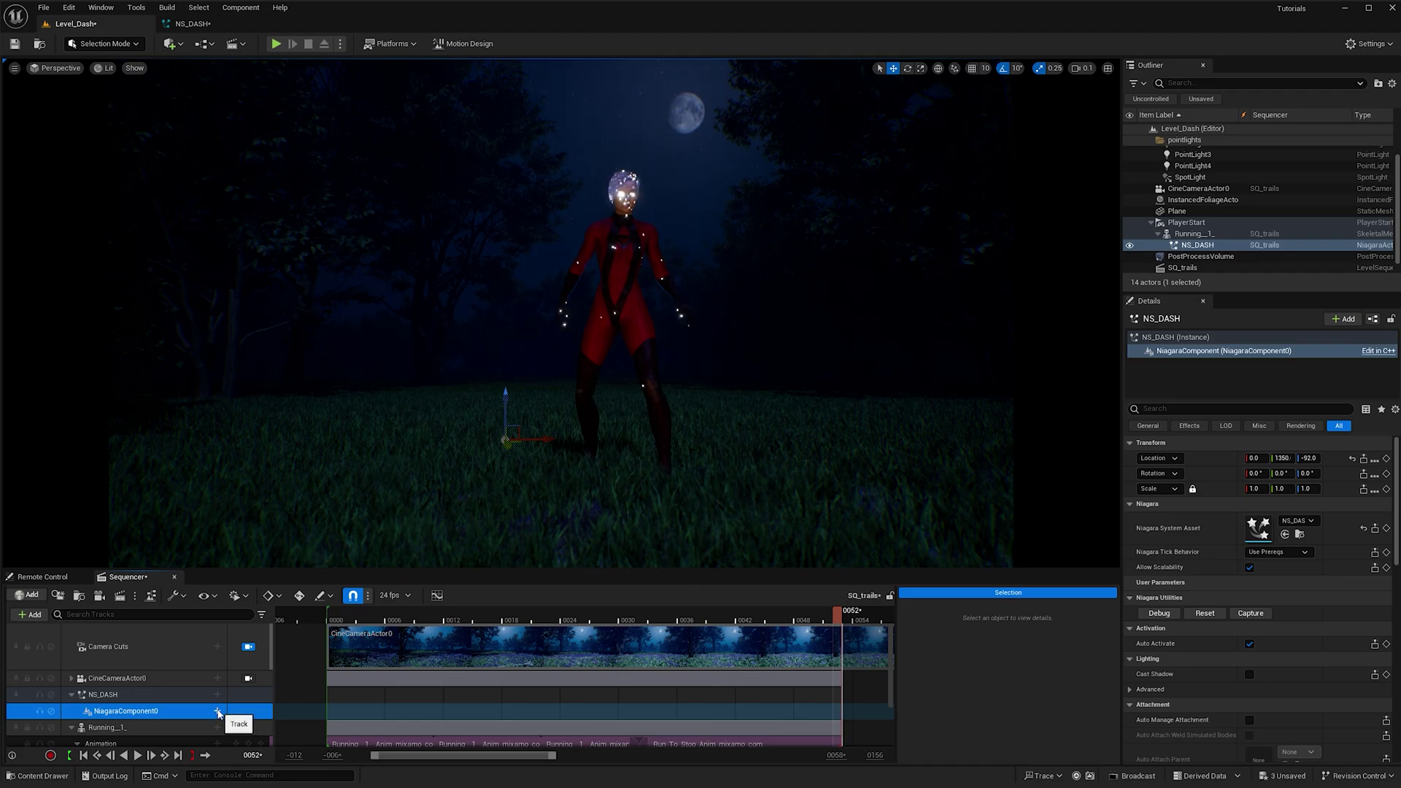
# - Add a Niagara System Life Cycle track starting at frame 0000 and play the sequence
pyautogui.click(217, 711)
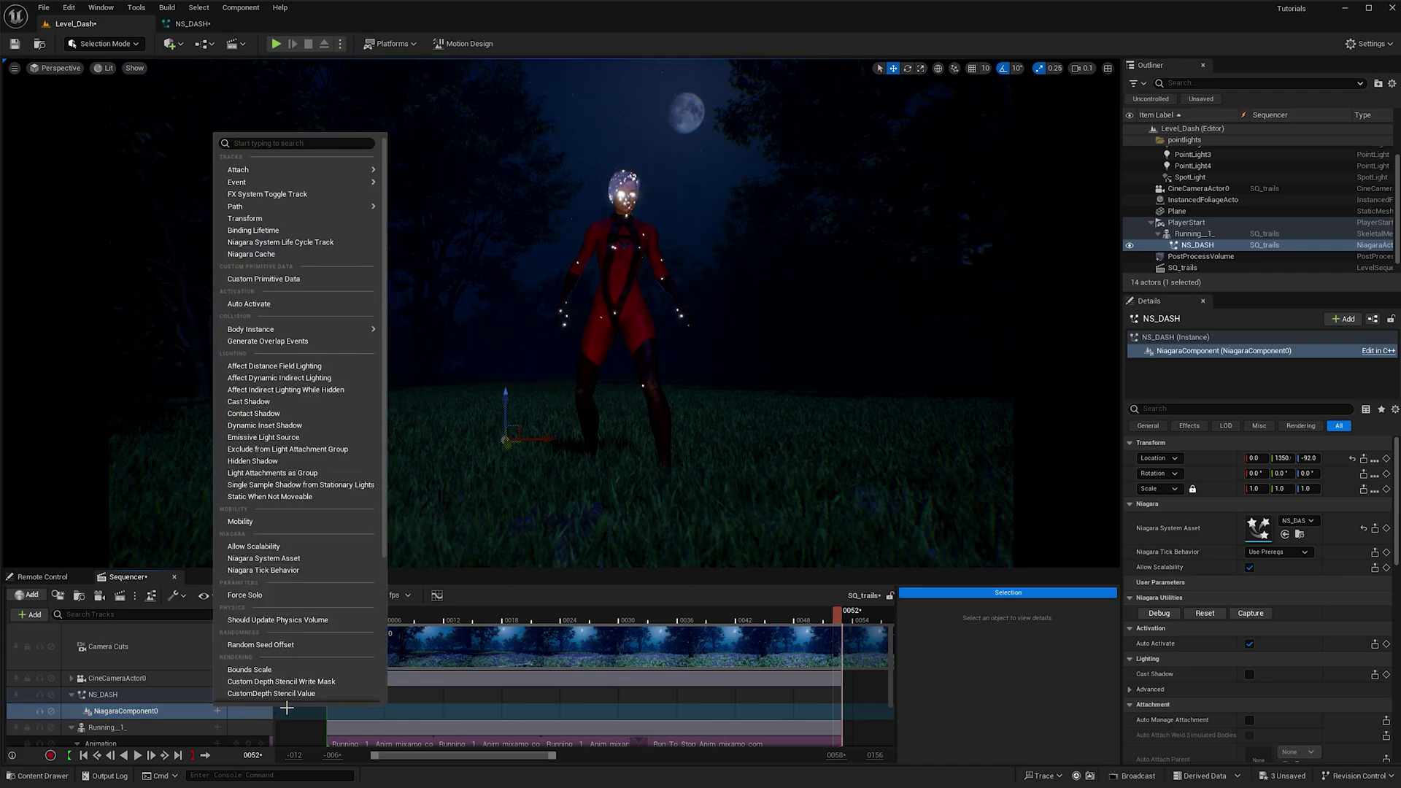
pyautogui.click(287, 244)
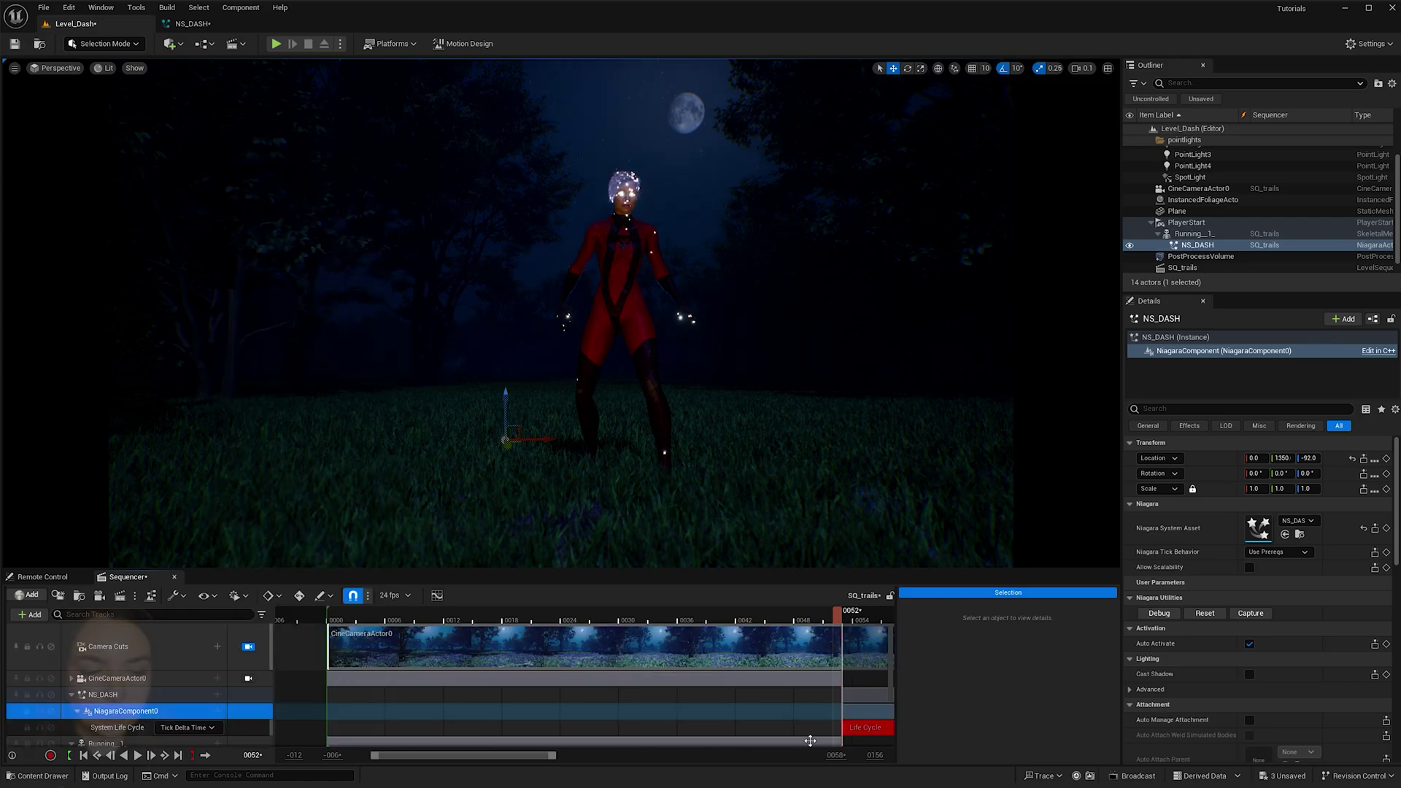
pyautogui.moveTo(882, 732); pyautogui.dragTo(365, 730)
pyautogui.click(329, 617)
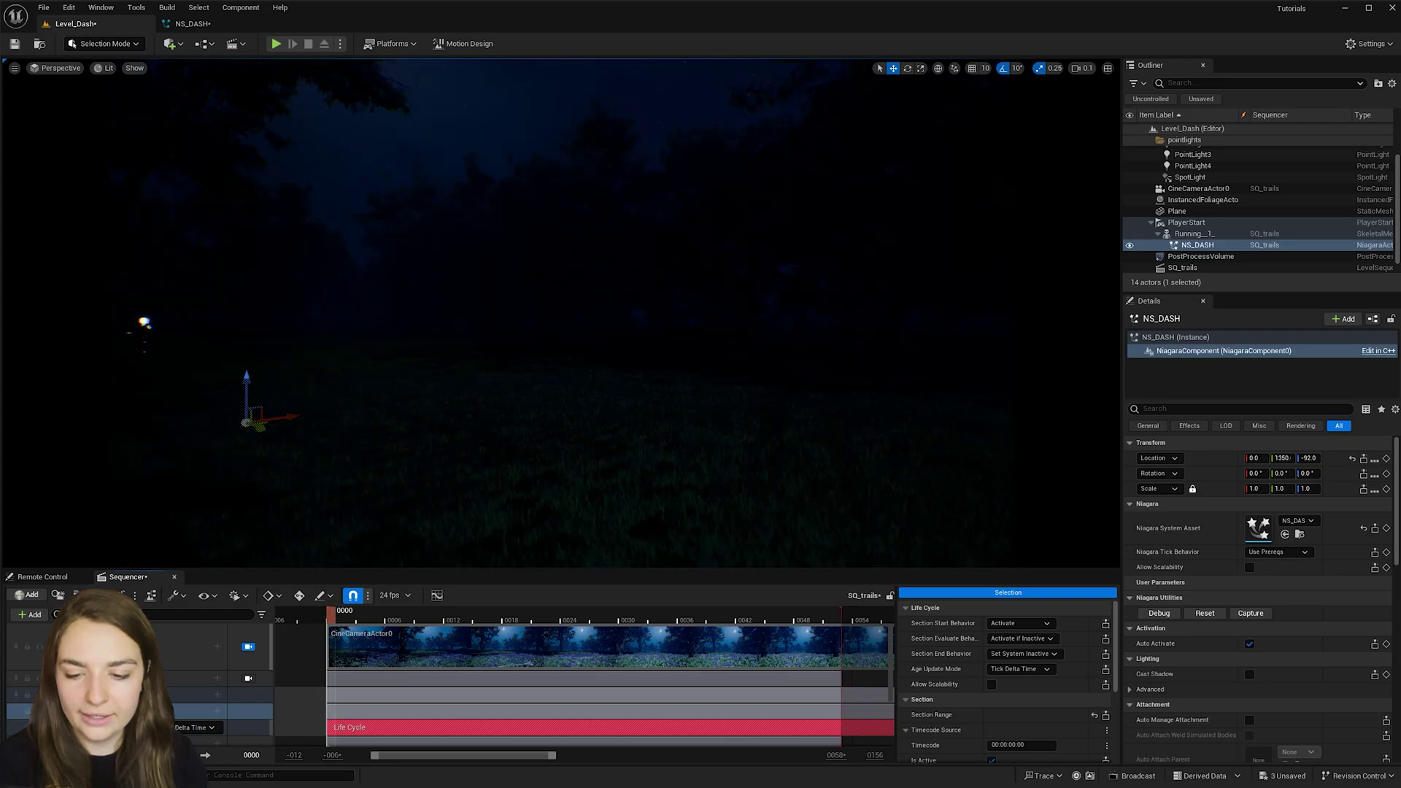
pyautogui.press('space')
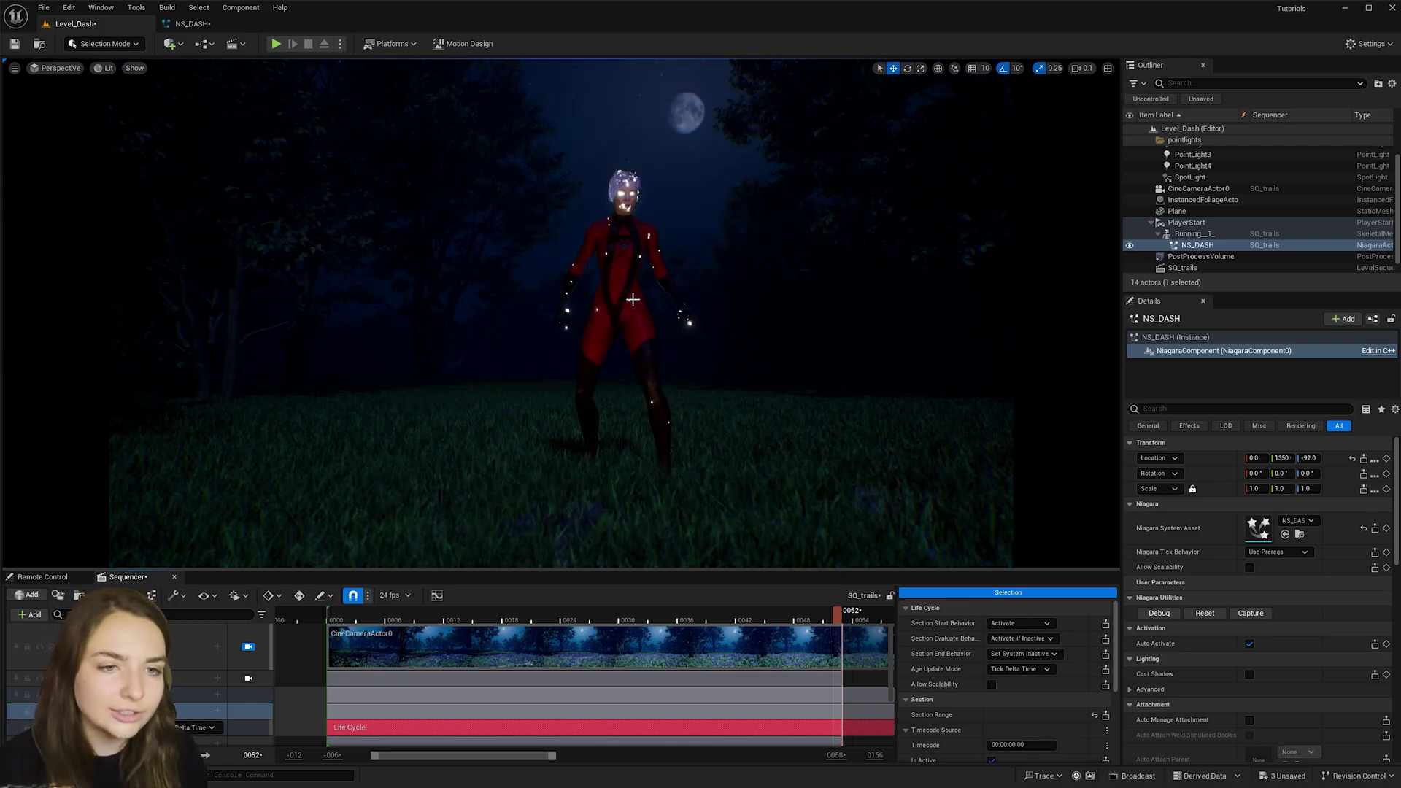
pyautogui.click(201, 30)
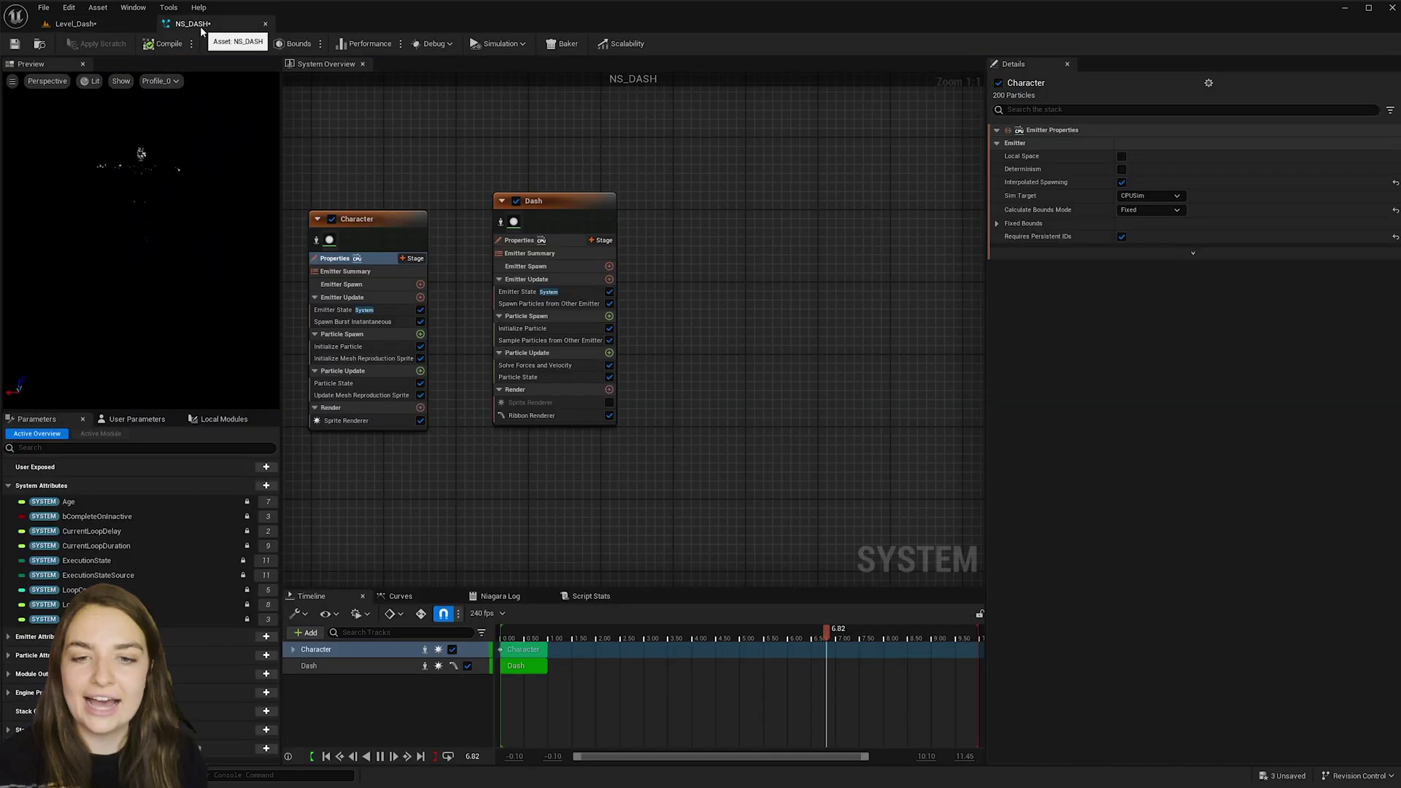
# - Make the Character emitter's Initialize Particle Lifetime a Random Range Float
pyautogui.click(350, 348)
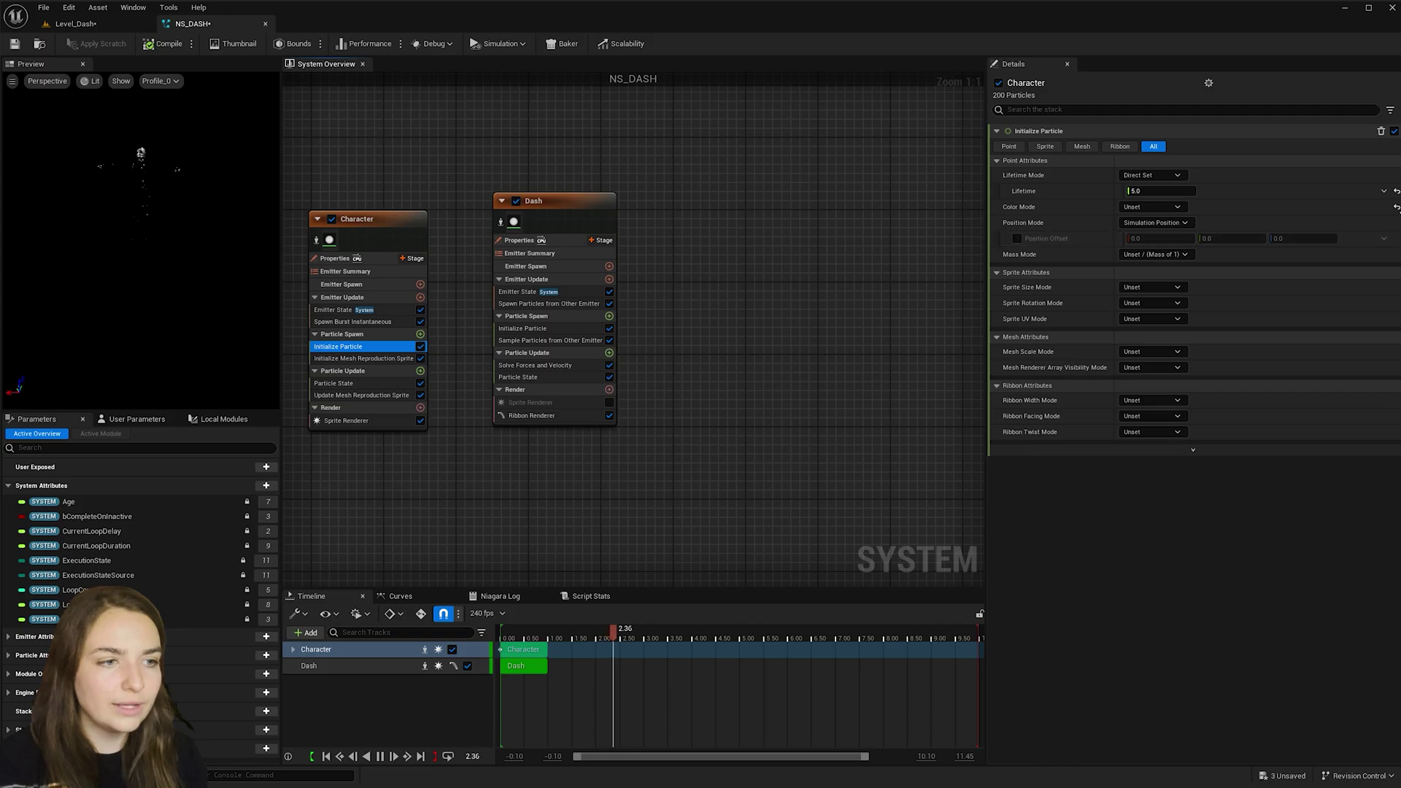
pyautogui.click(1383, 191)
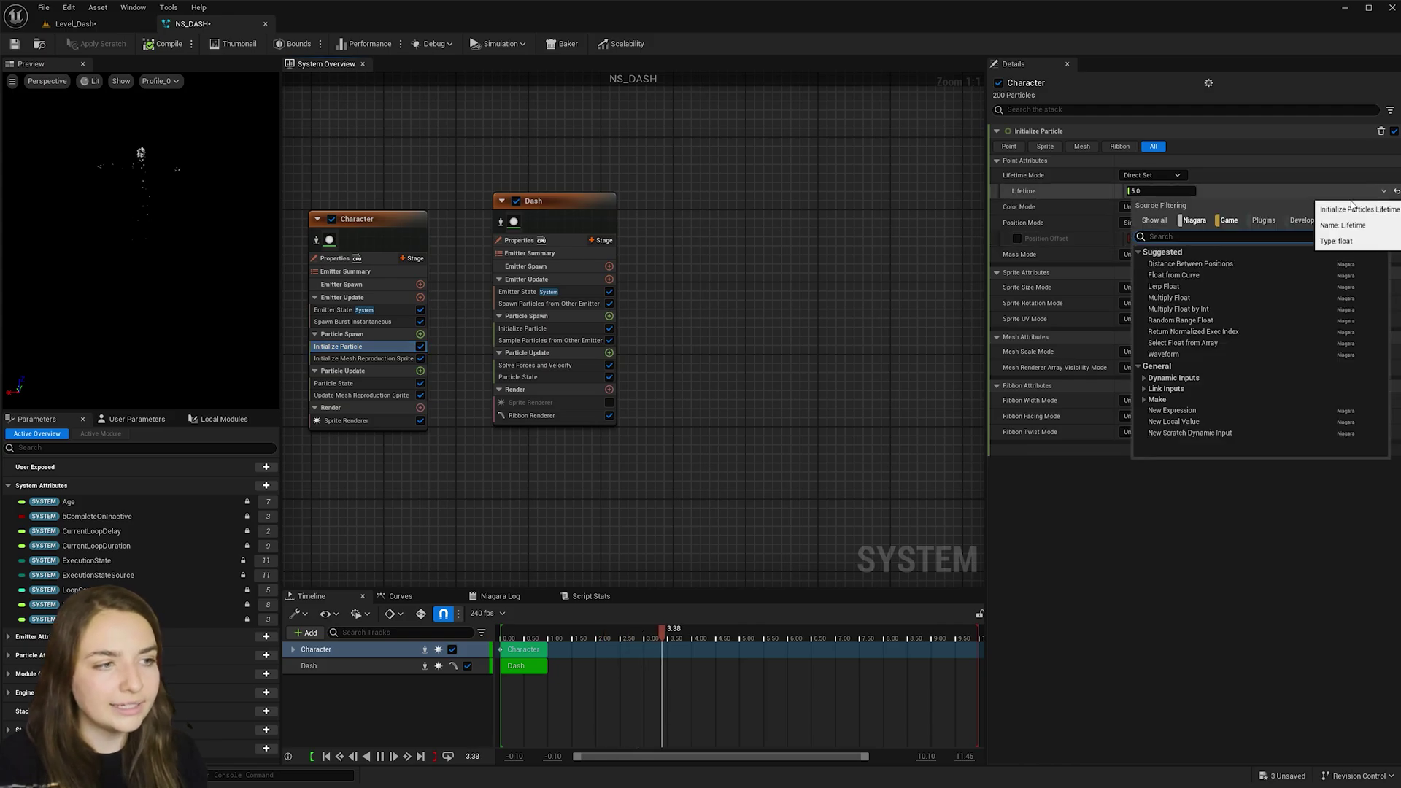
pyautogui.click(1180, 320)
pyautogui.click(59, 29)
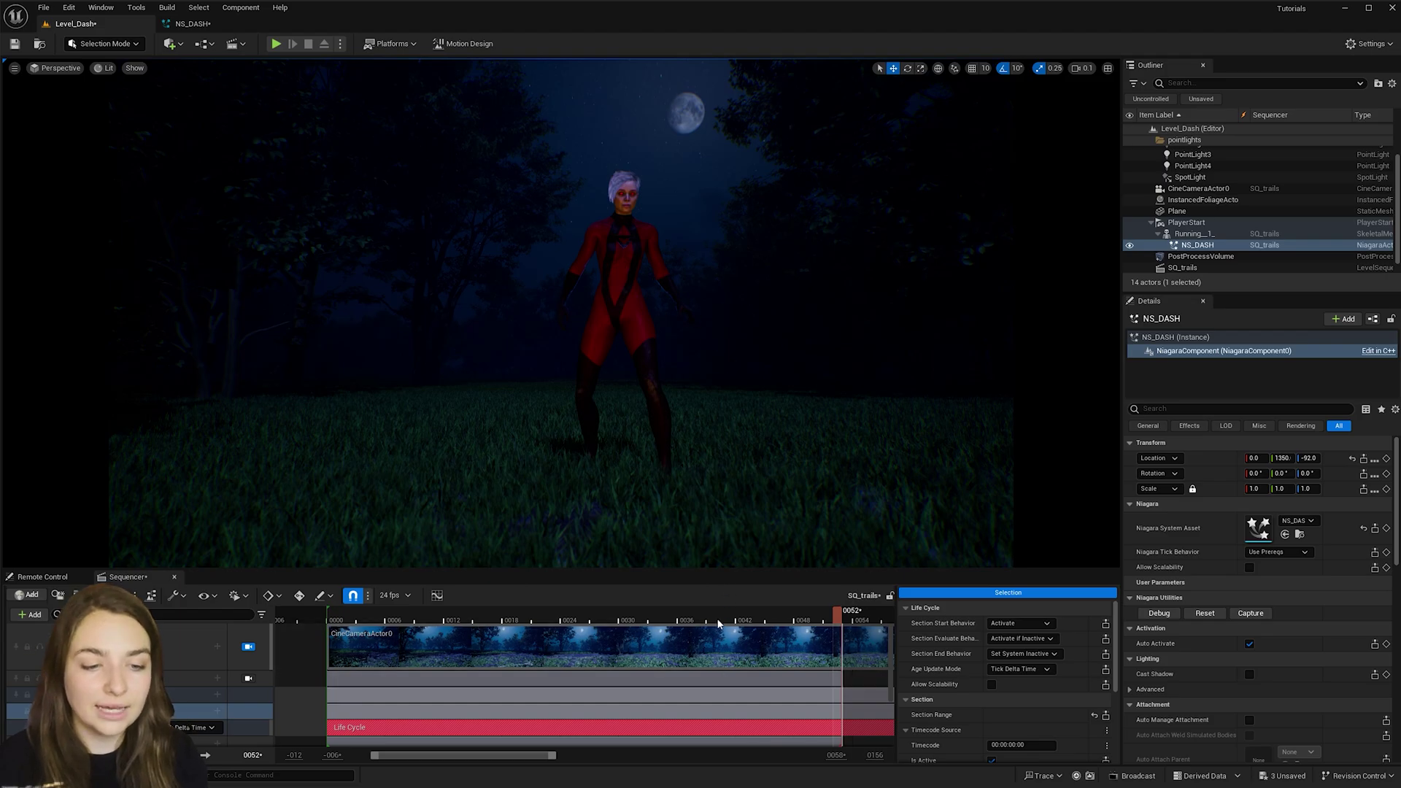
# - Scrub the Sequencer around frames 0032–0040 to preview the trails, then reopen NS_DASH
pyautogui.moveTo(721, 620)
pyautogui.mouseDown()
pyautogui.moveTo(646, 613)
pyautogui.moveTo(719, 622)
pyautogui.mouseUp()
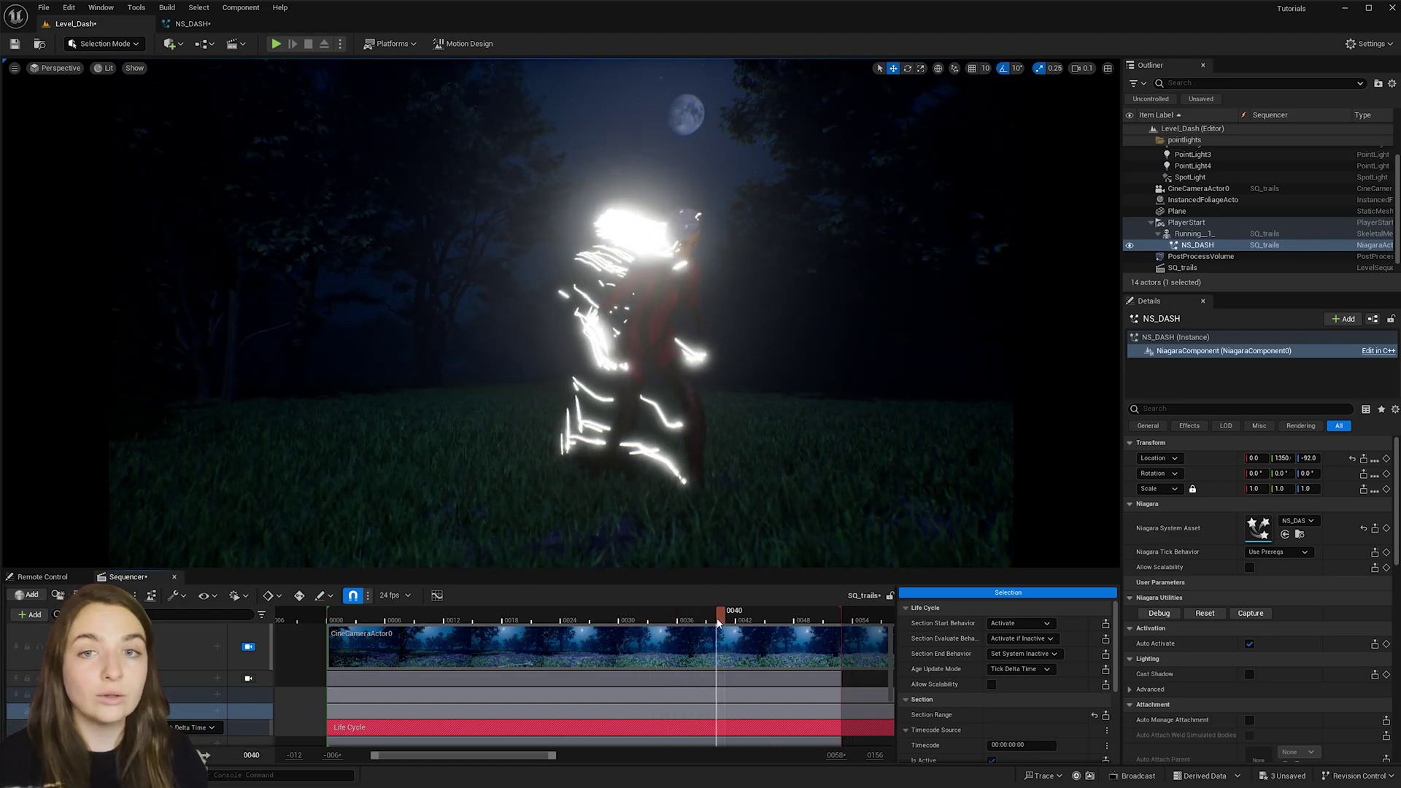
pyautogui.moveTo(719, 622)
pyautogui.mouseDown()
pyautogui.moveTo(604, 617)
pyautogui.moveTo(720, 616)
pyautogui.mouseUp()
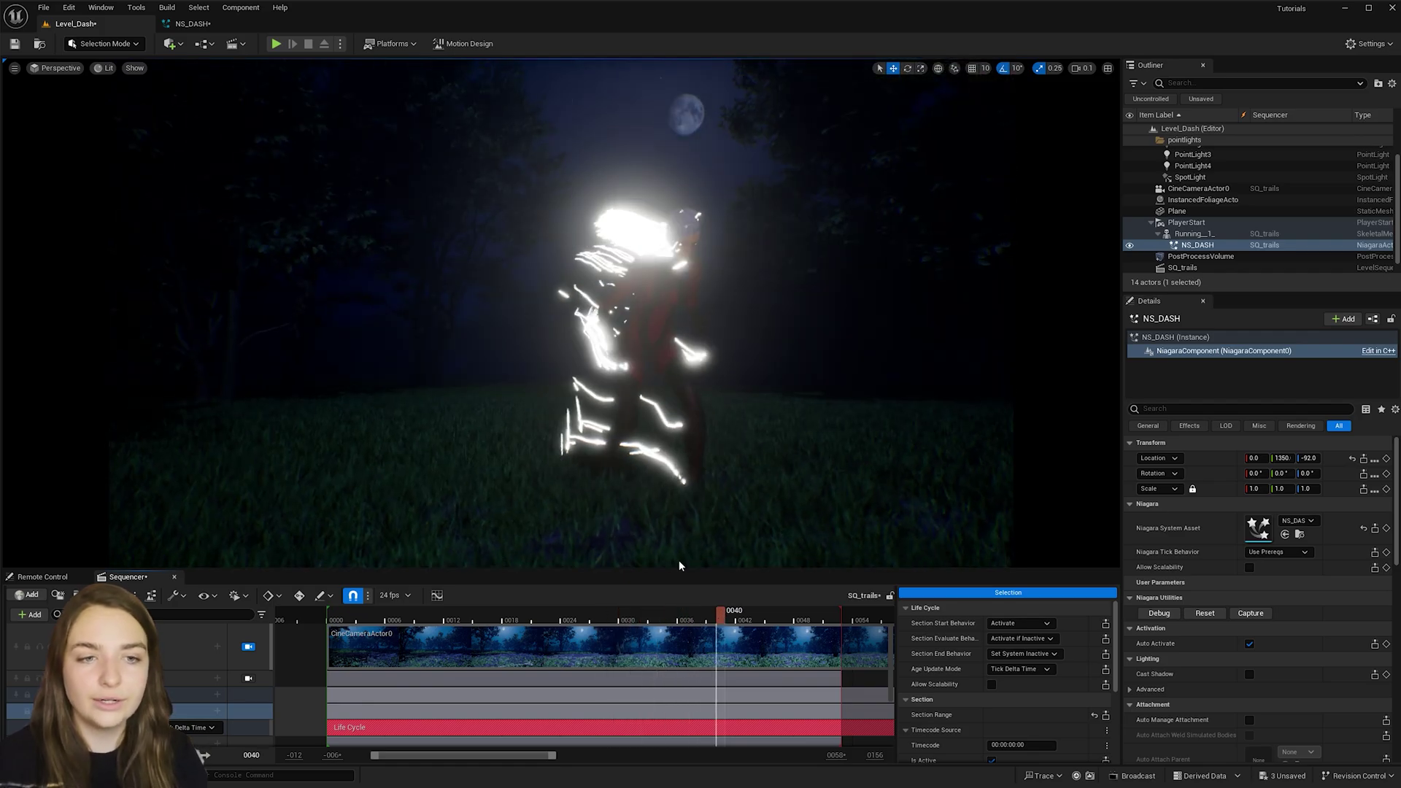
pyautogui.click(208, 23)
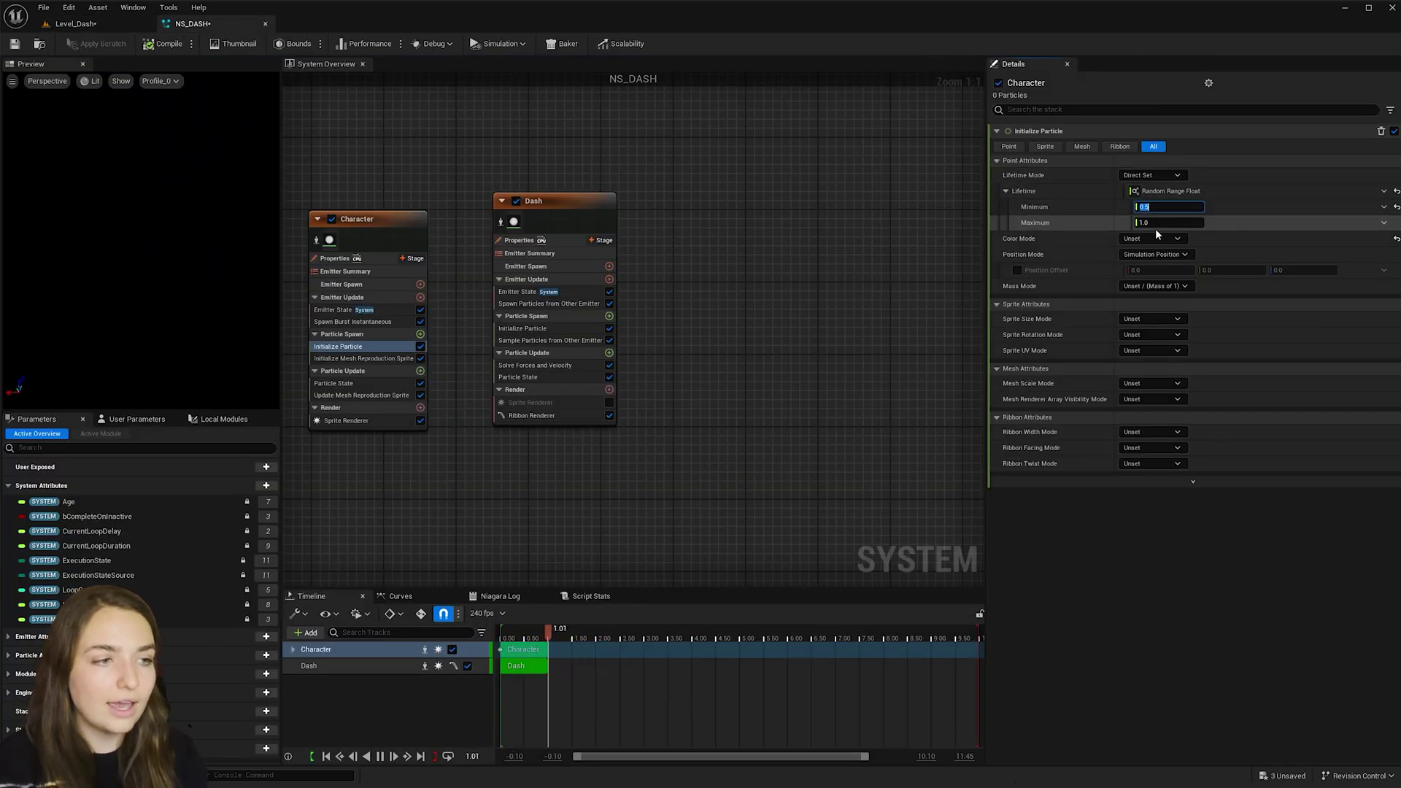
# - Play the Level_Dash sequence to check the current trails
pyautogui.click(79, 23)
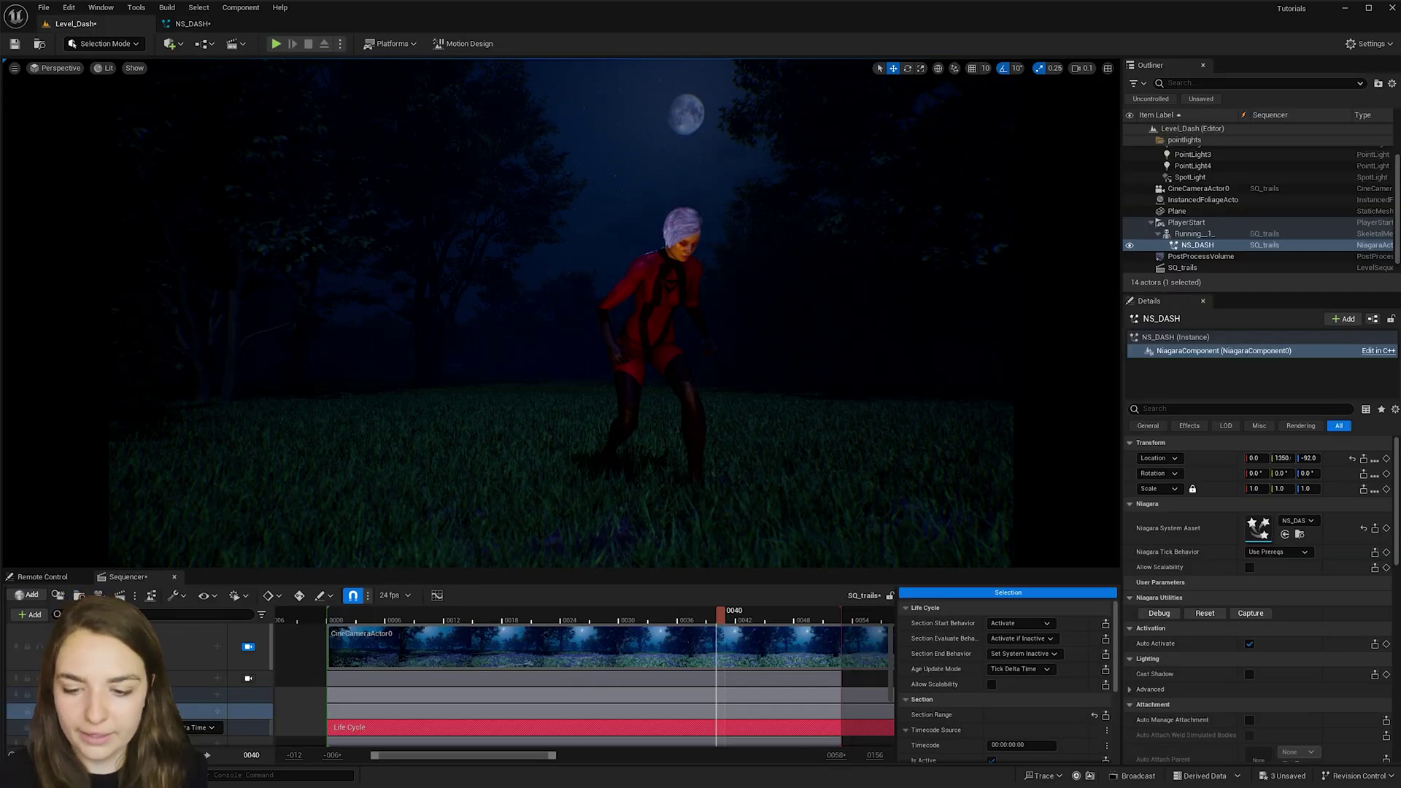
pyautogui.press('space')
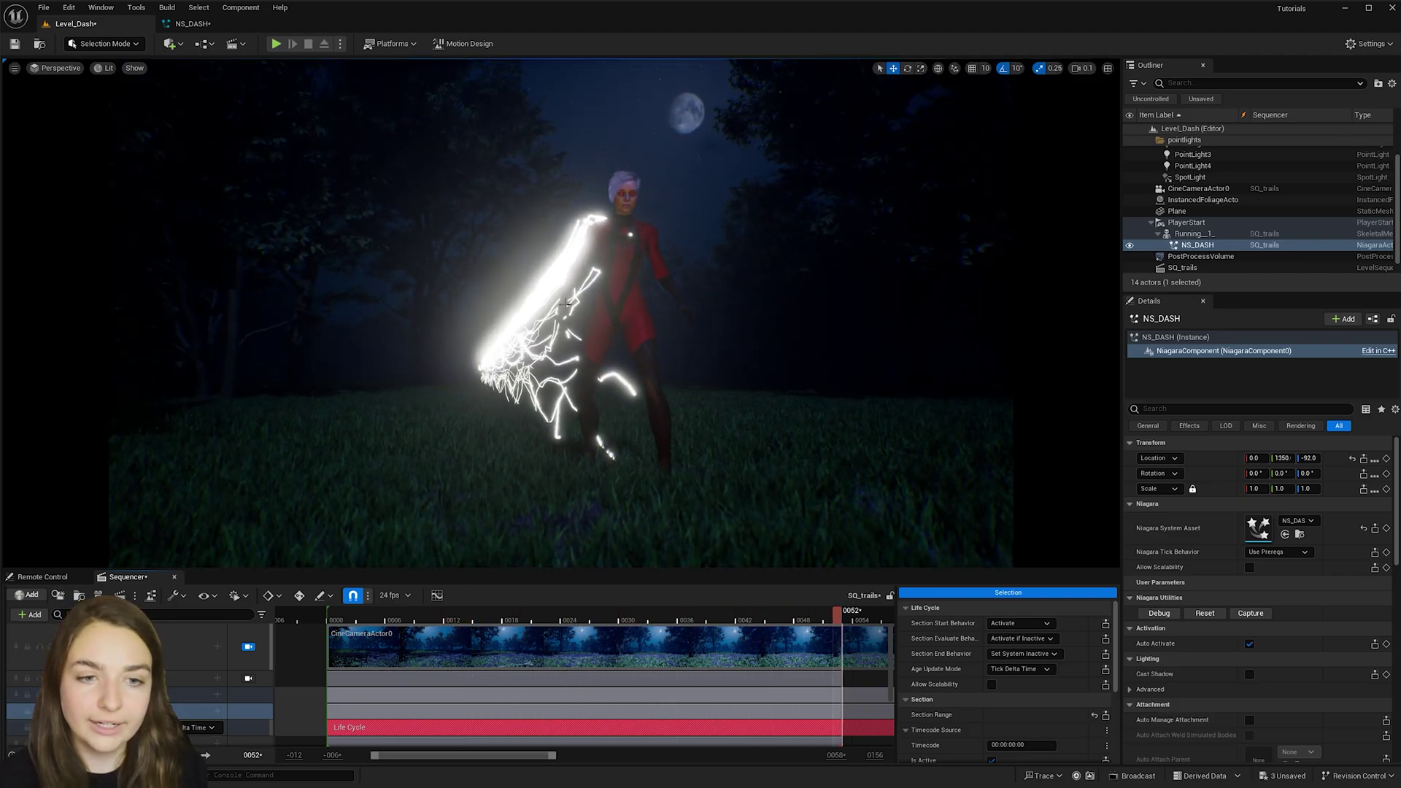
pyautogui.click(193, 24)
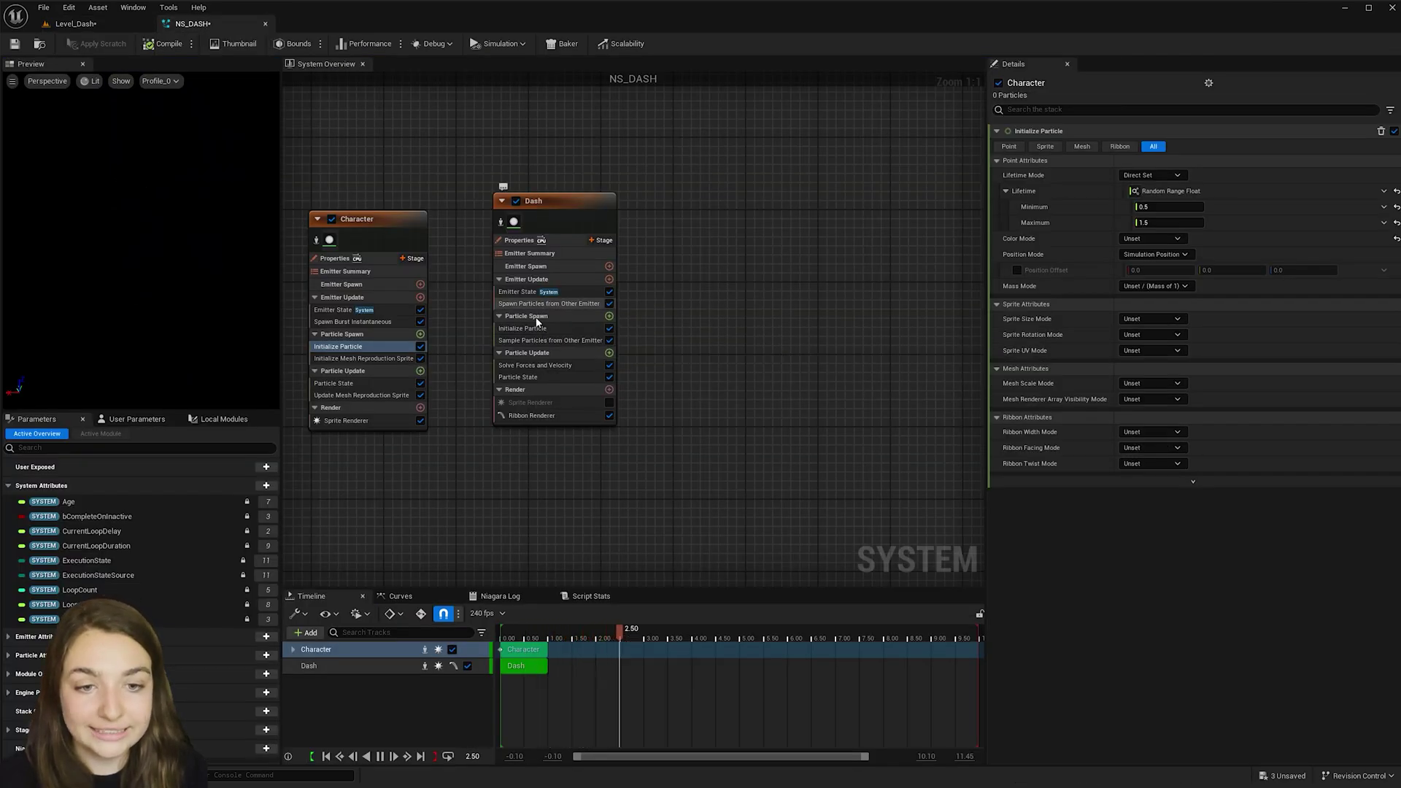
# - Make Dash's Lifetime a Random Range Float from 0.1 to 0.5 and preview it
pyautogui.click(524, 328)
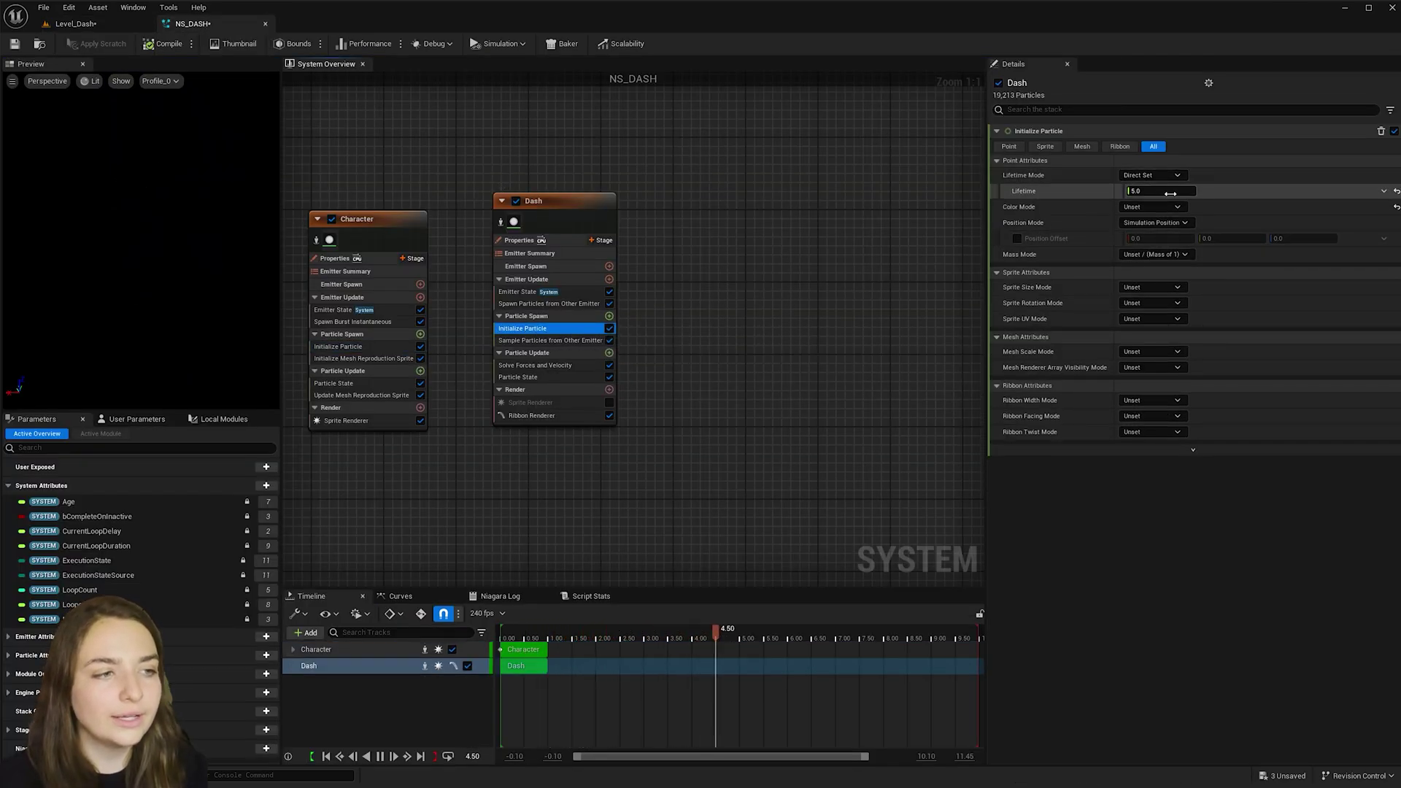
pyautogui.click(1384, 192)
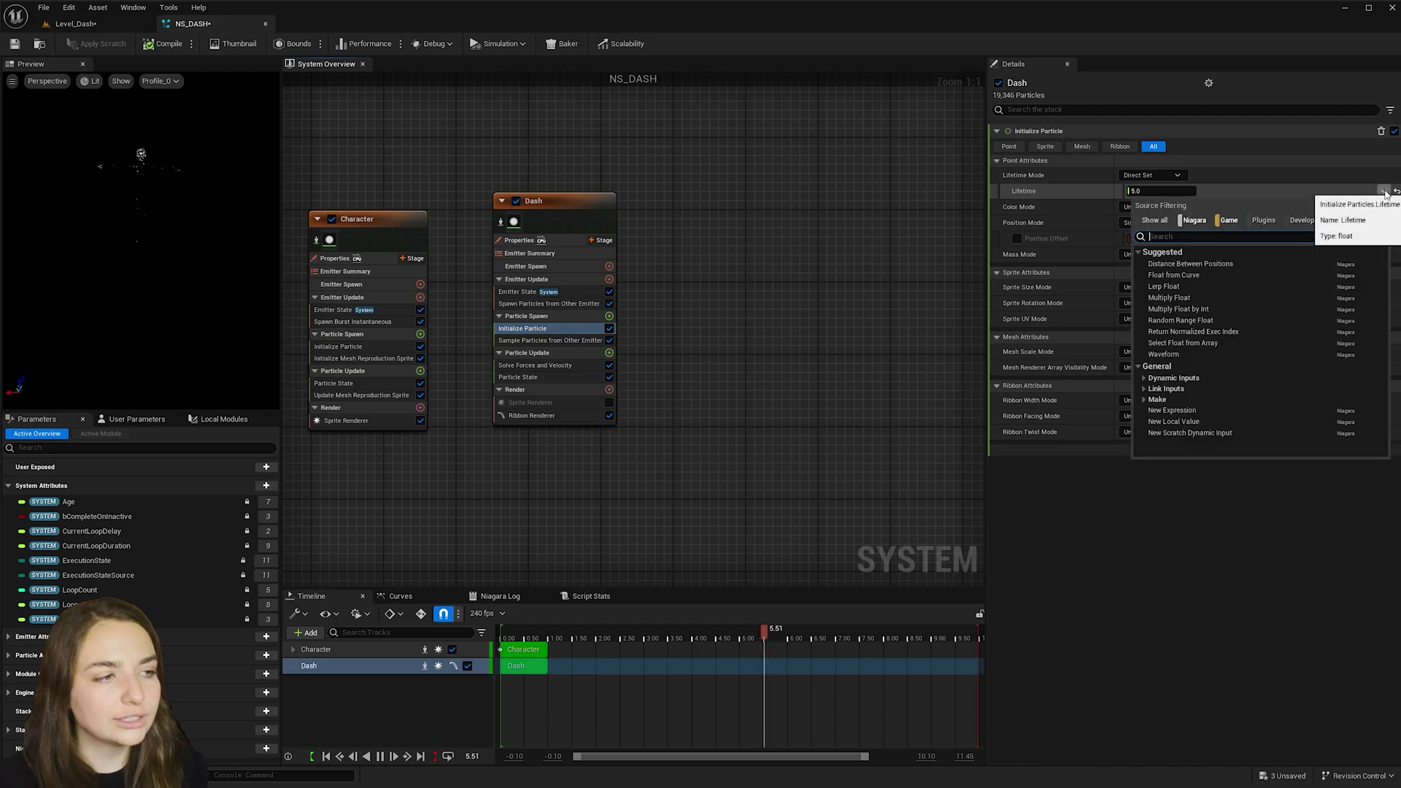
pyautogui.click(1180, 320)
pyautogui.click(1159, 208)
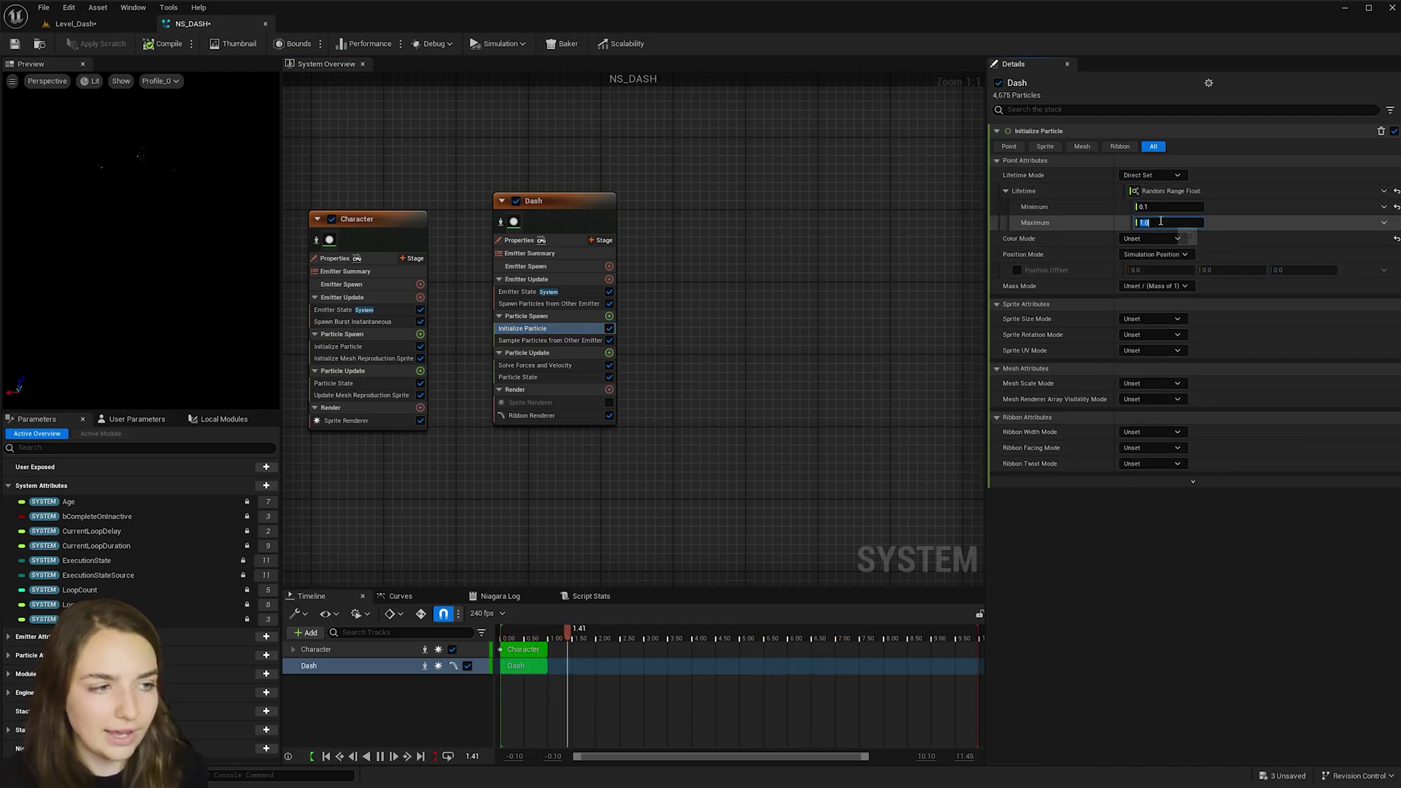
pyautogui.press('Return')
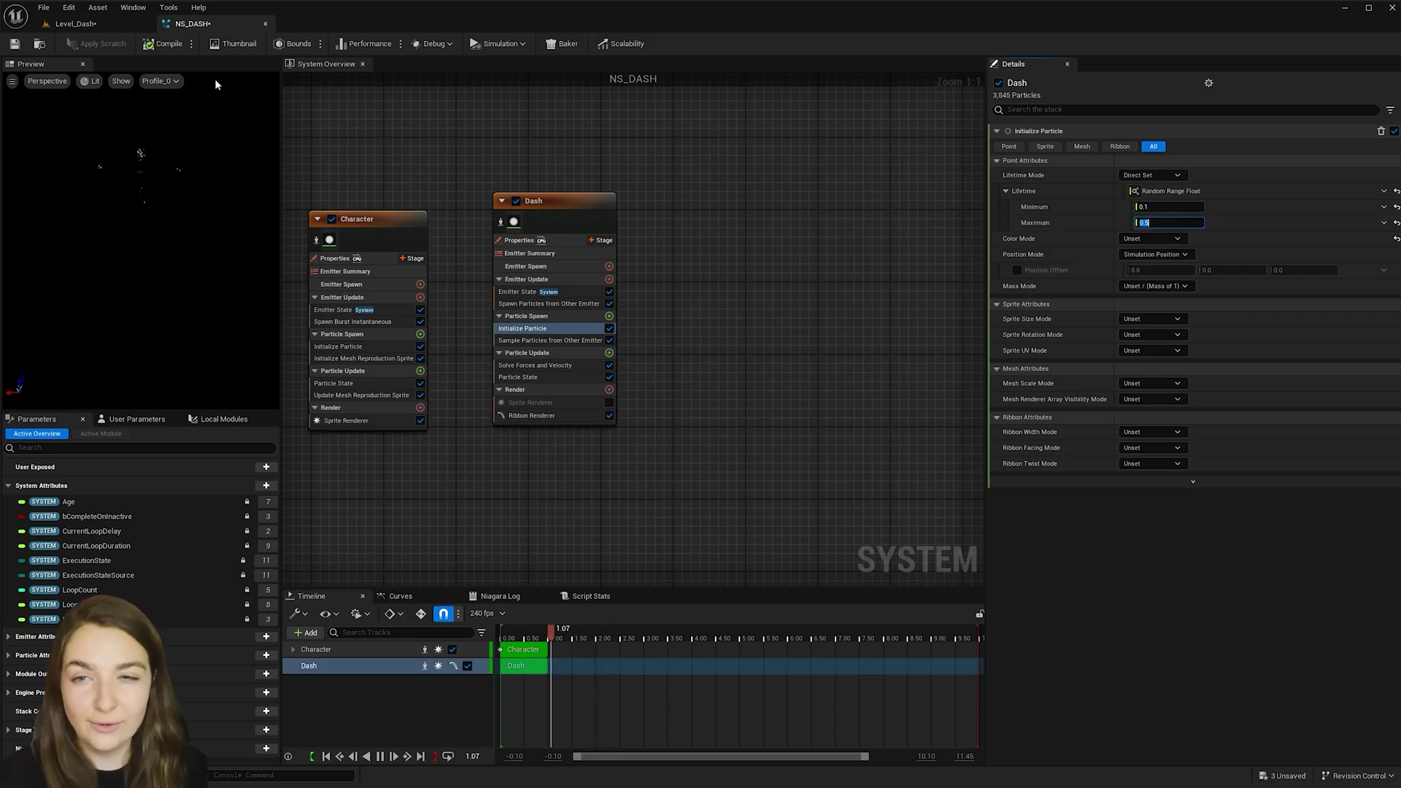
pyautogui.click(125, 25)
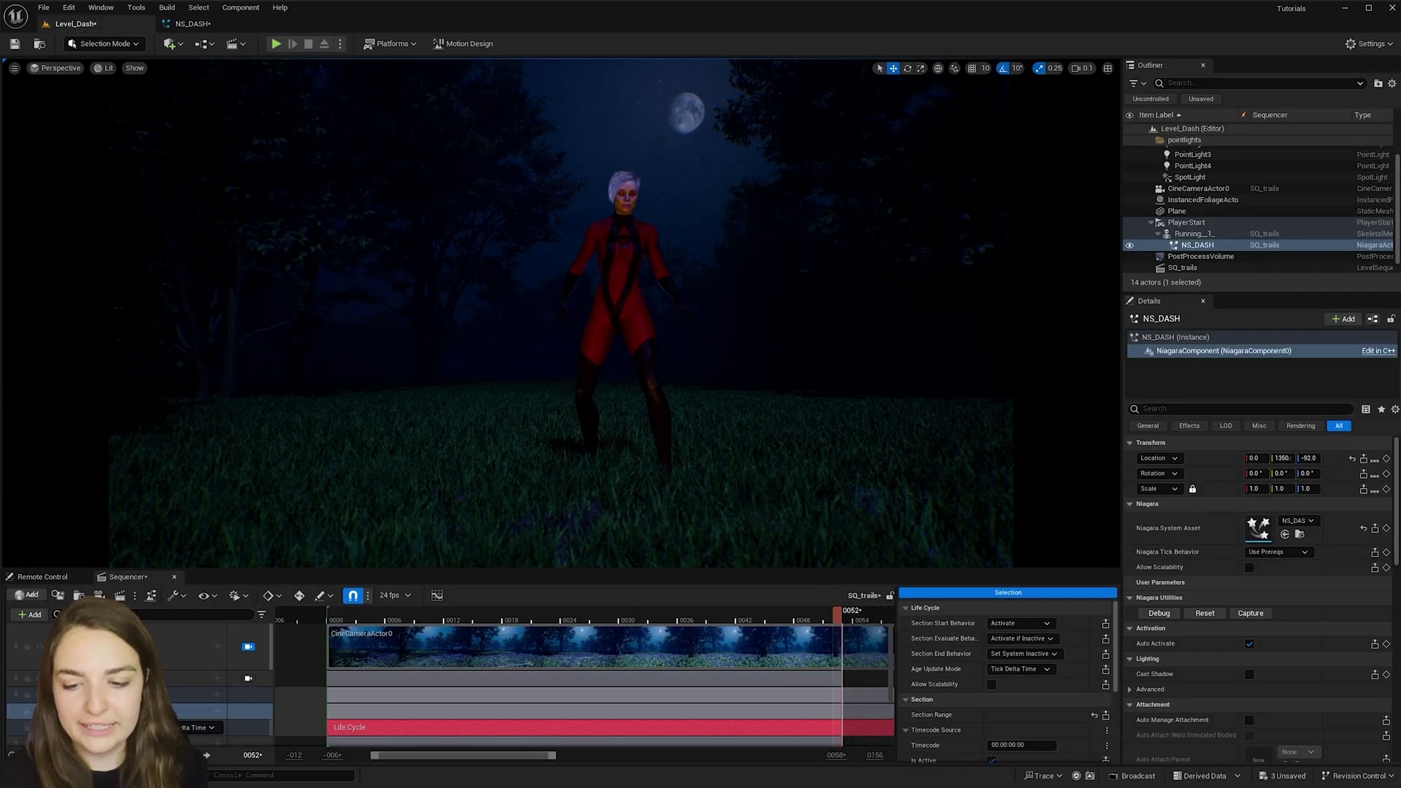
pyautogui.press('space')
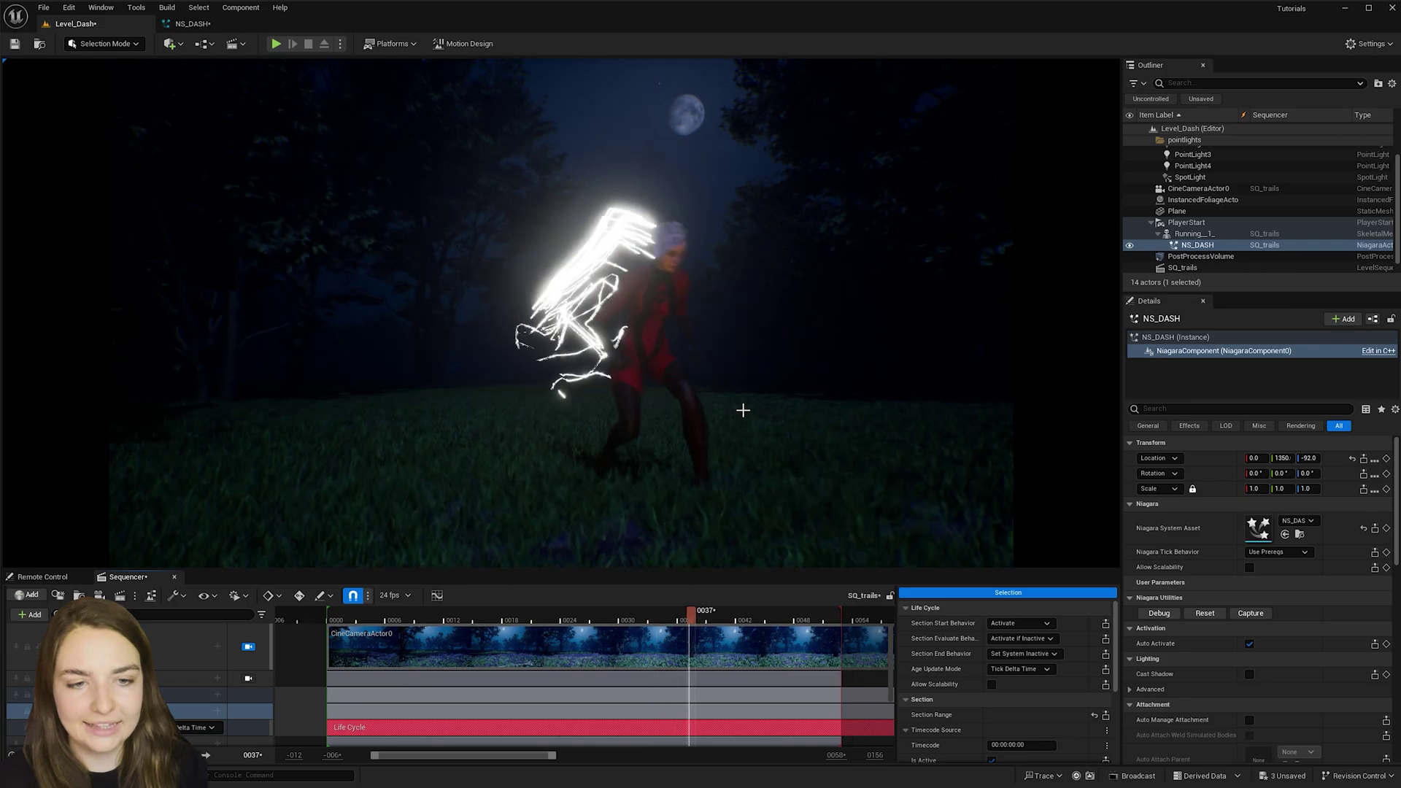
pyautogui.click(188, 23)
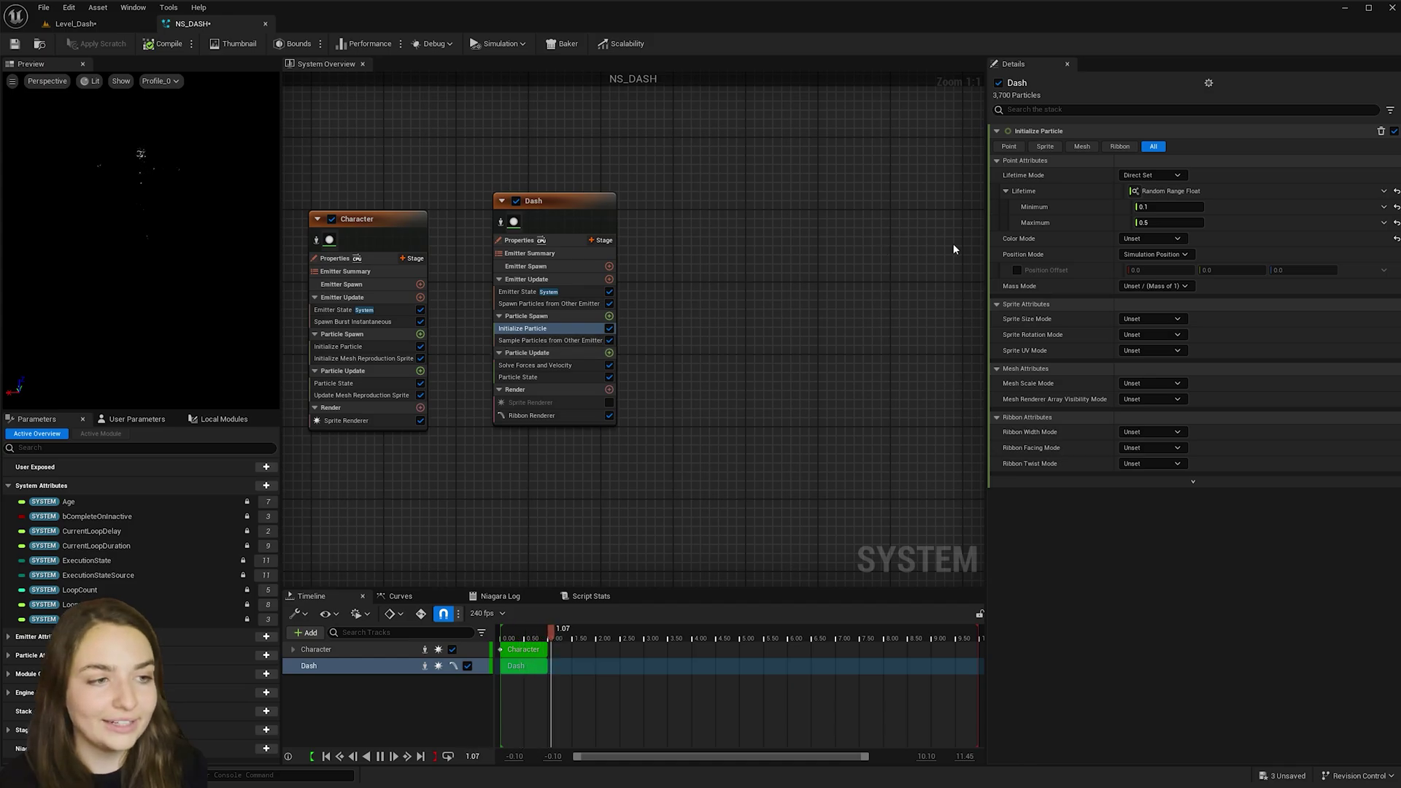
# - Set Dash's Color Mode to Direct Set with hot pink (FF0059FF) and preview the sequence
pyautogui.click(1152, 238)
pyautogui.click(1168, 267)
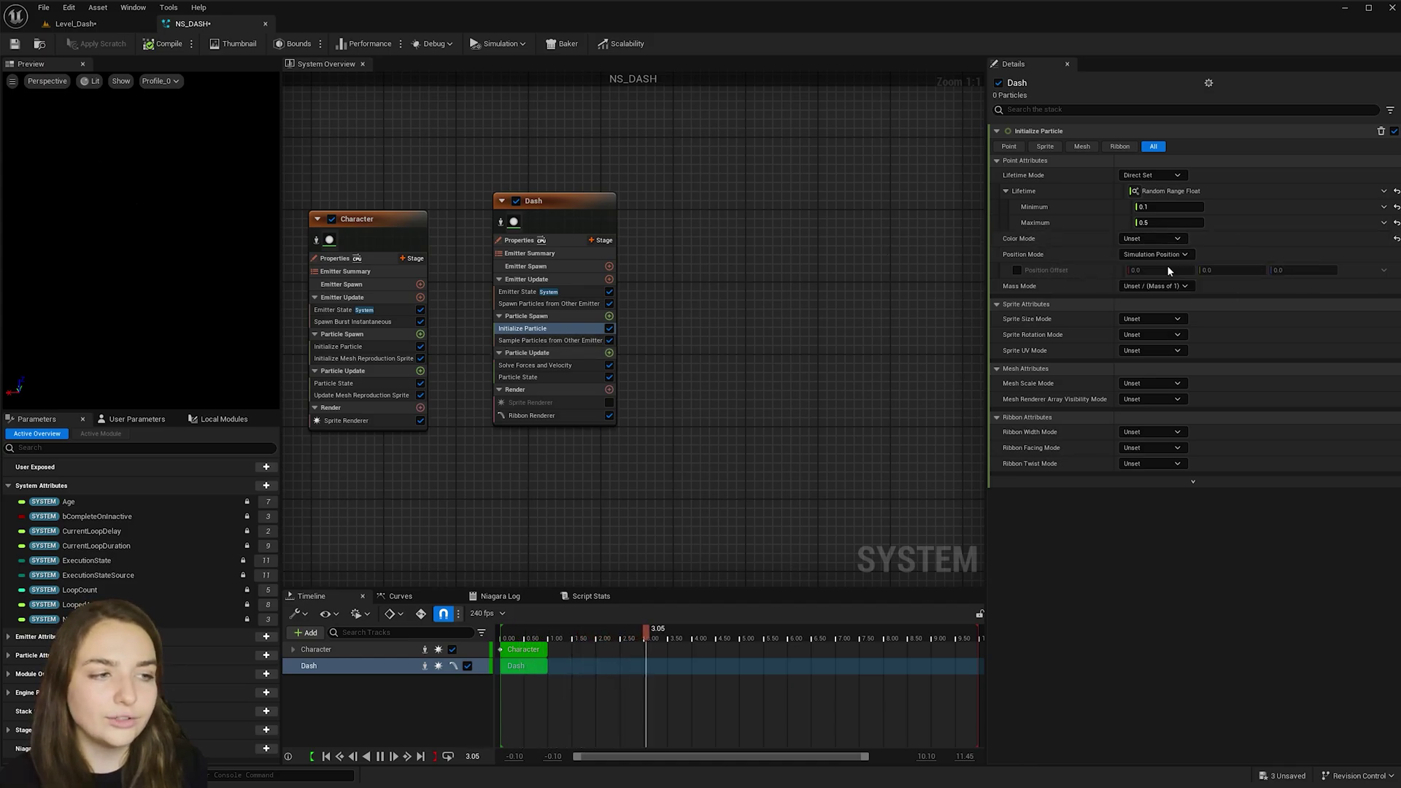
pyautogui.click(1173, 254)
pyautogui.click(1006, 367)
pyautogui.moveTo(1020, 369); pyautogui.dragTo(1042, 349)
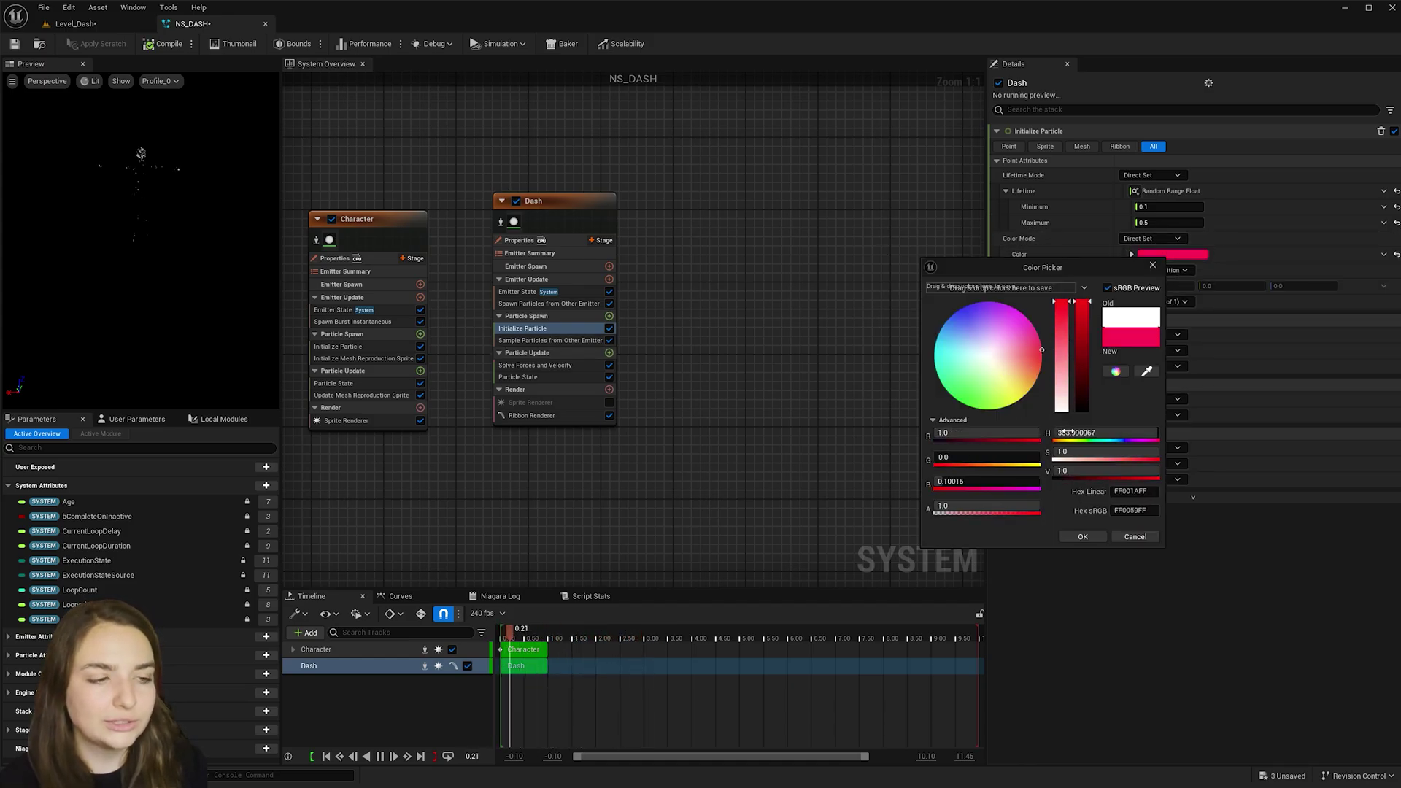
pyautogui.click(1081, 537)
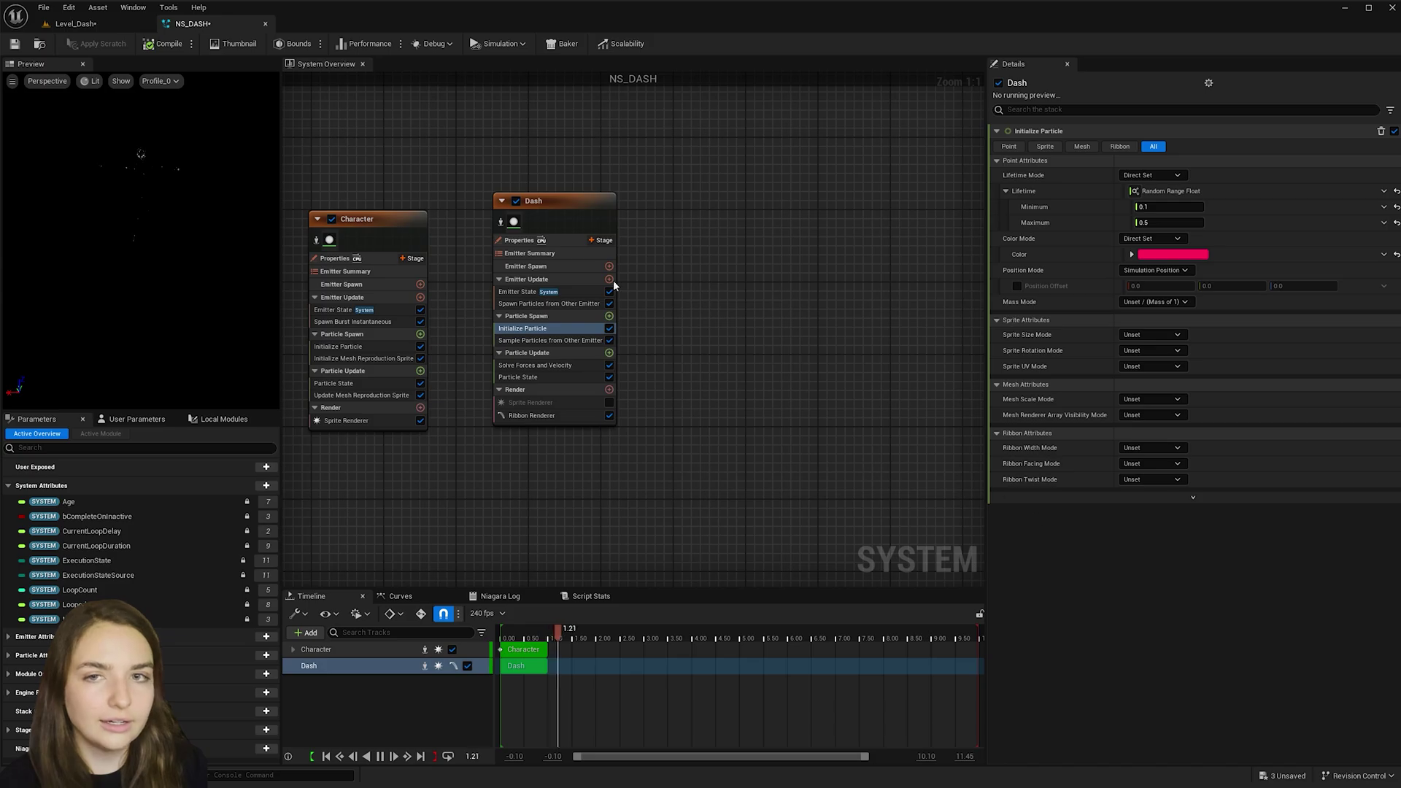
pyautogui.click(97, 27)
pyautogui.press('space')
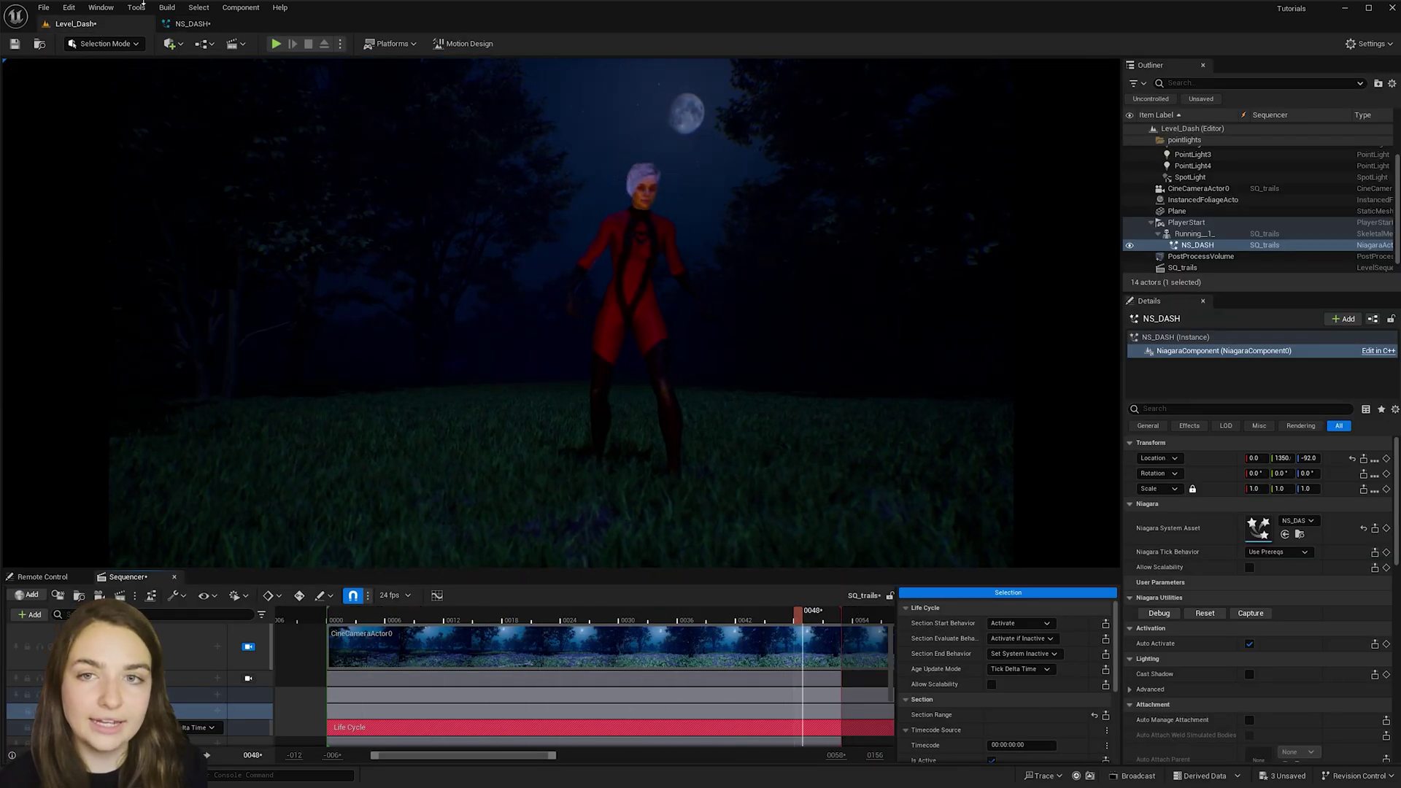
# - Create a new material named M_dash in the Material folder
pyautogui.click(187, 24)
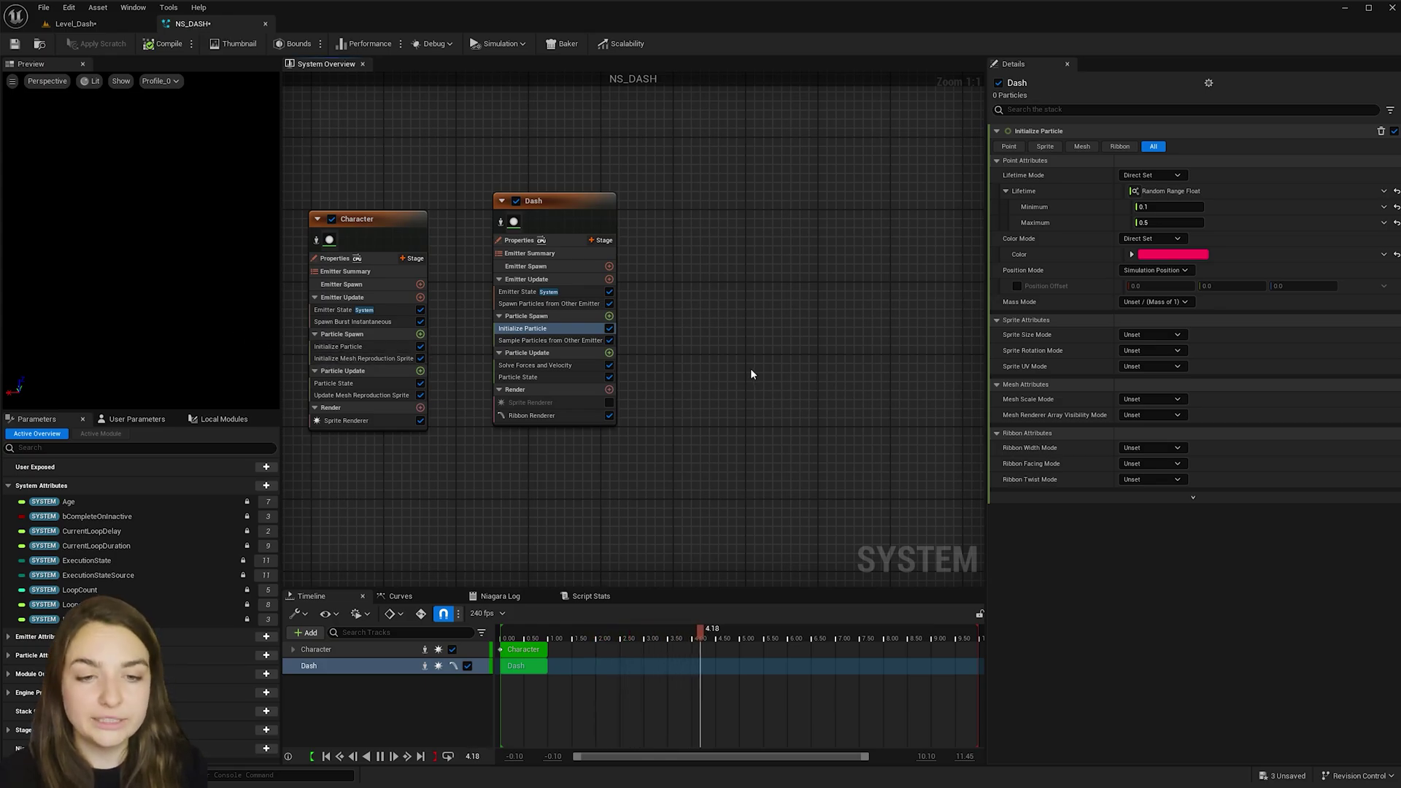
pyautogui.hotkey('ctrl', 'space')
pyautogui.click(73, 649)
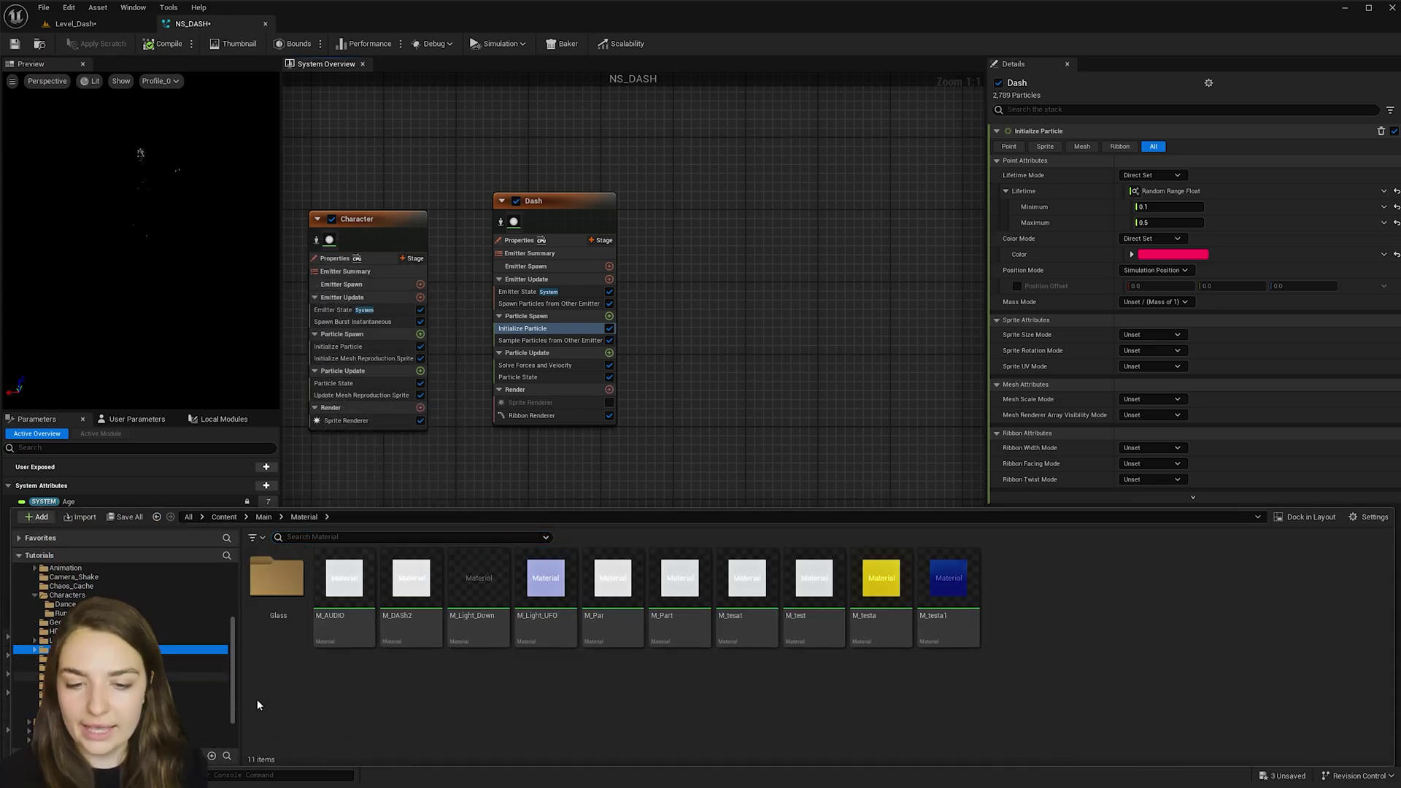
pyautogui.rightClick(627, 694)
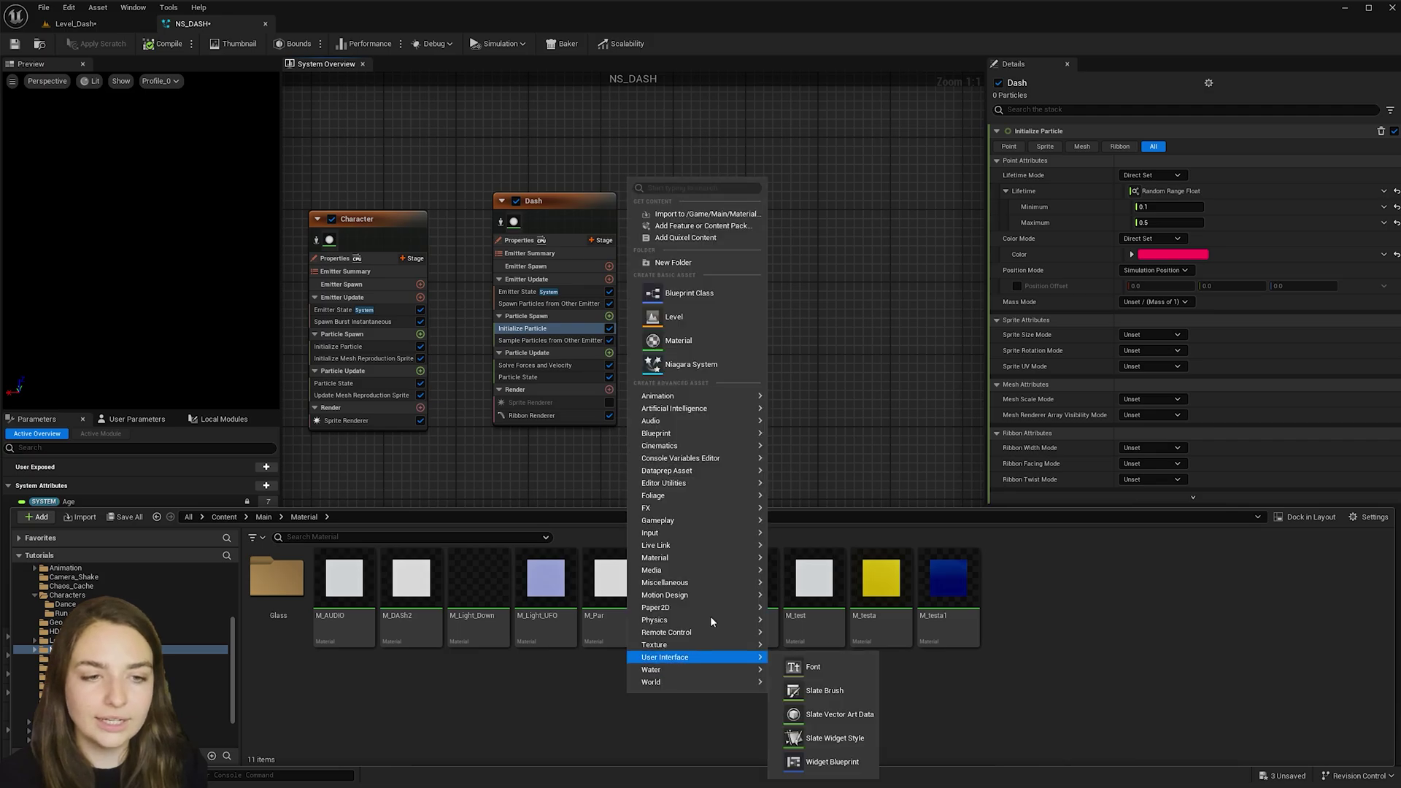
pyautogui.click(711, 335)
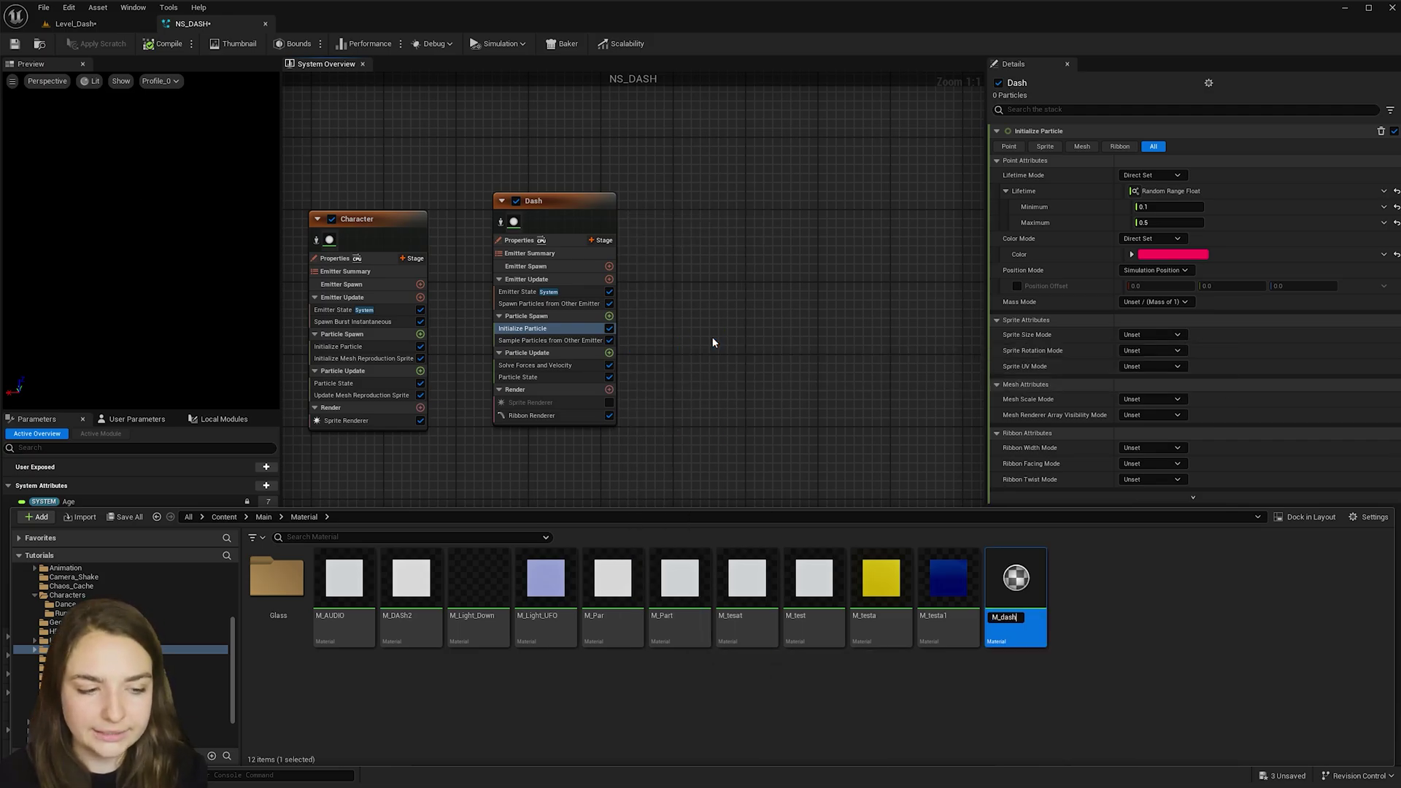
pyautogui.press('Return')
# - Make M_dash Translucent and wire a Particle Color node's RGB into Emissive Color
pyautogui.doubleClick(418, 577)
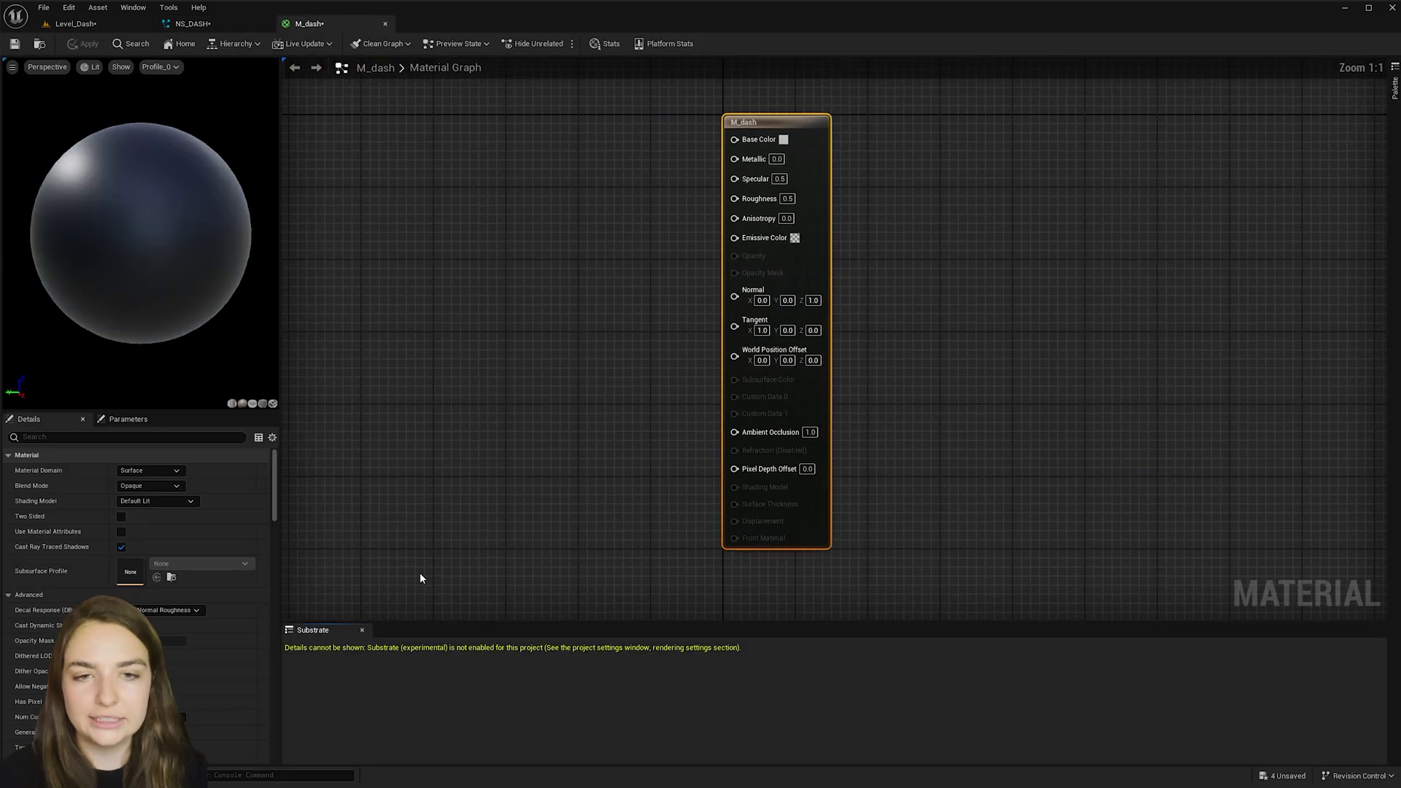
pyautogui.click(139, 492)
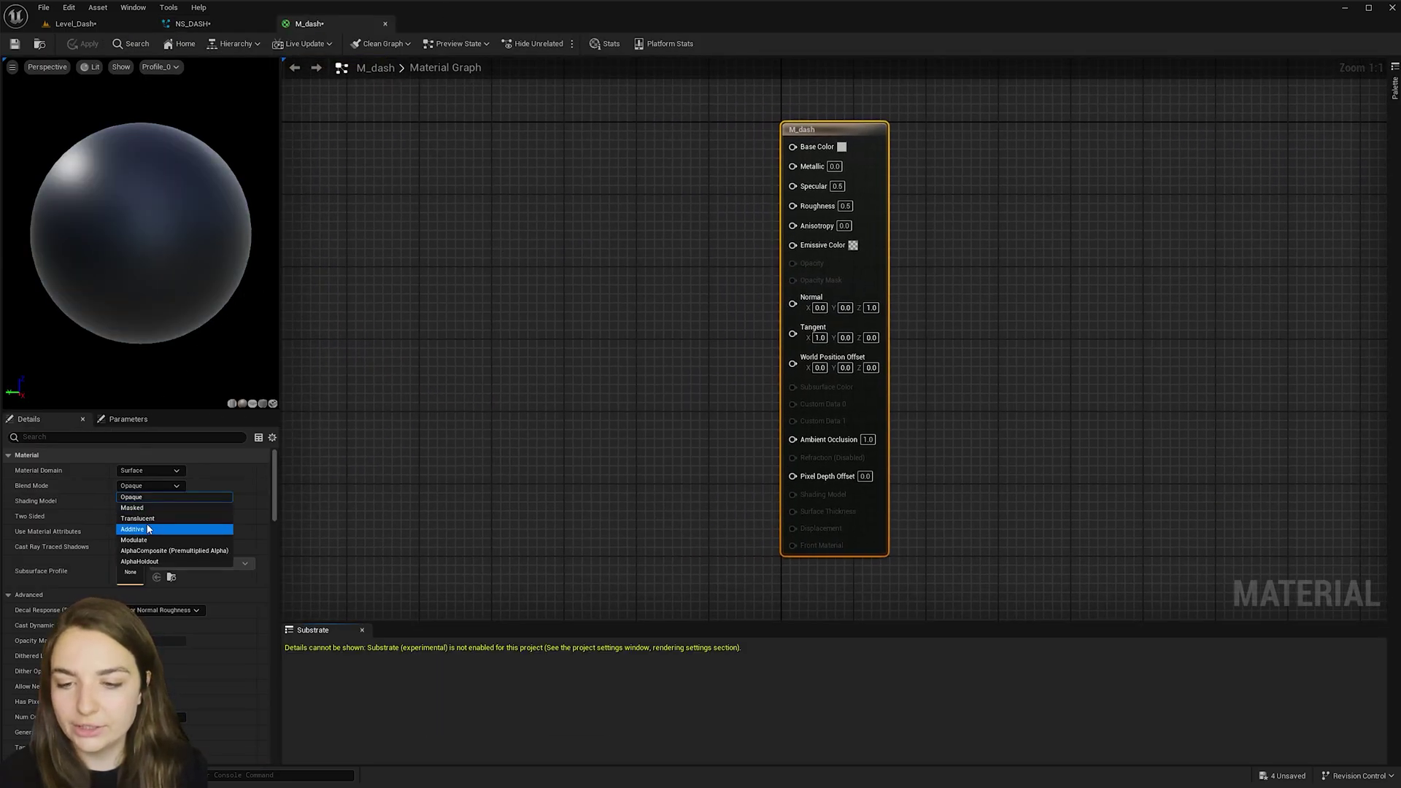
pyautogui.click(149, 521)
pyautogui.rightClick(563, 239)
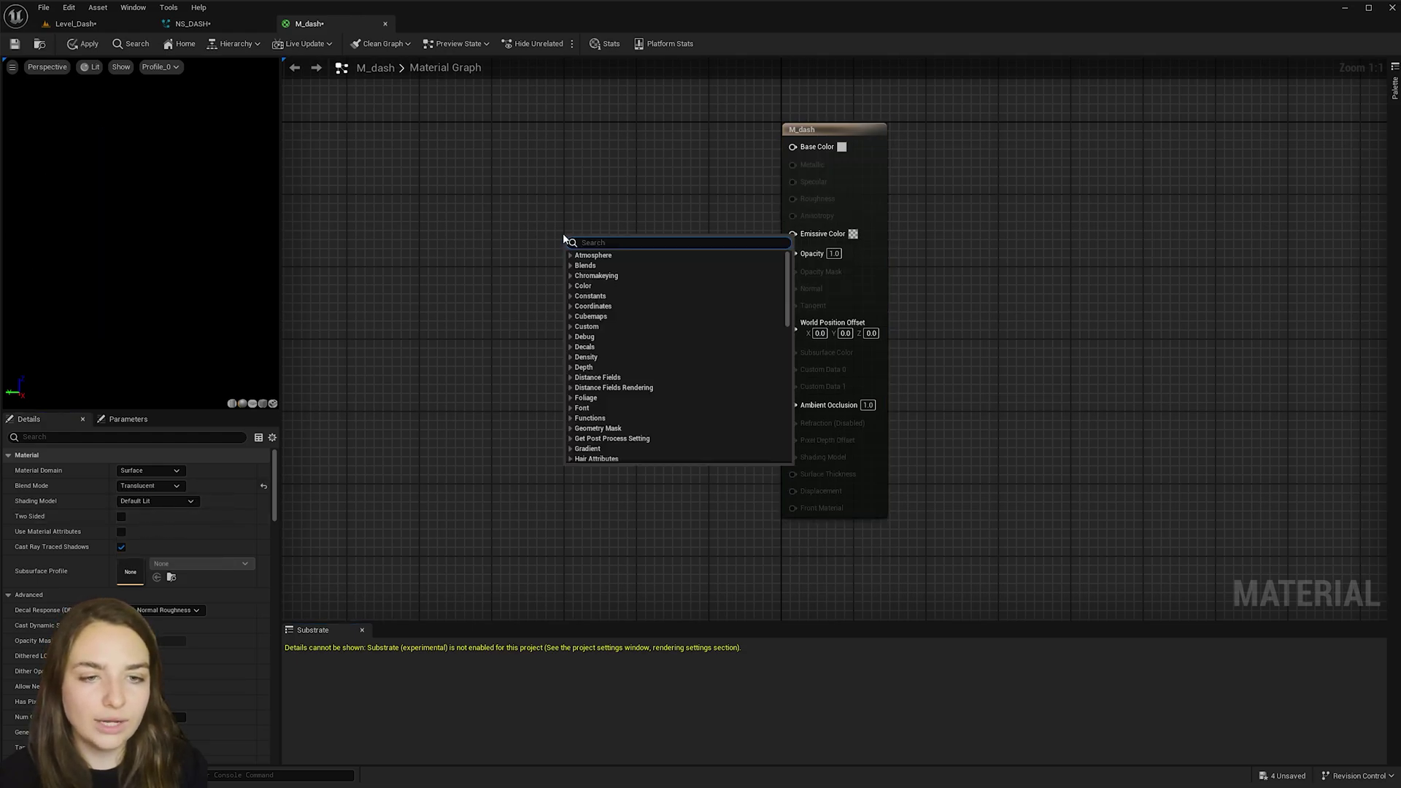
pyautogui.write('part')
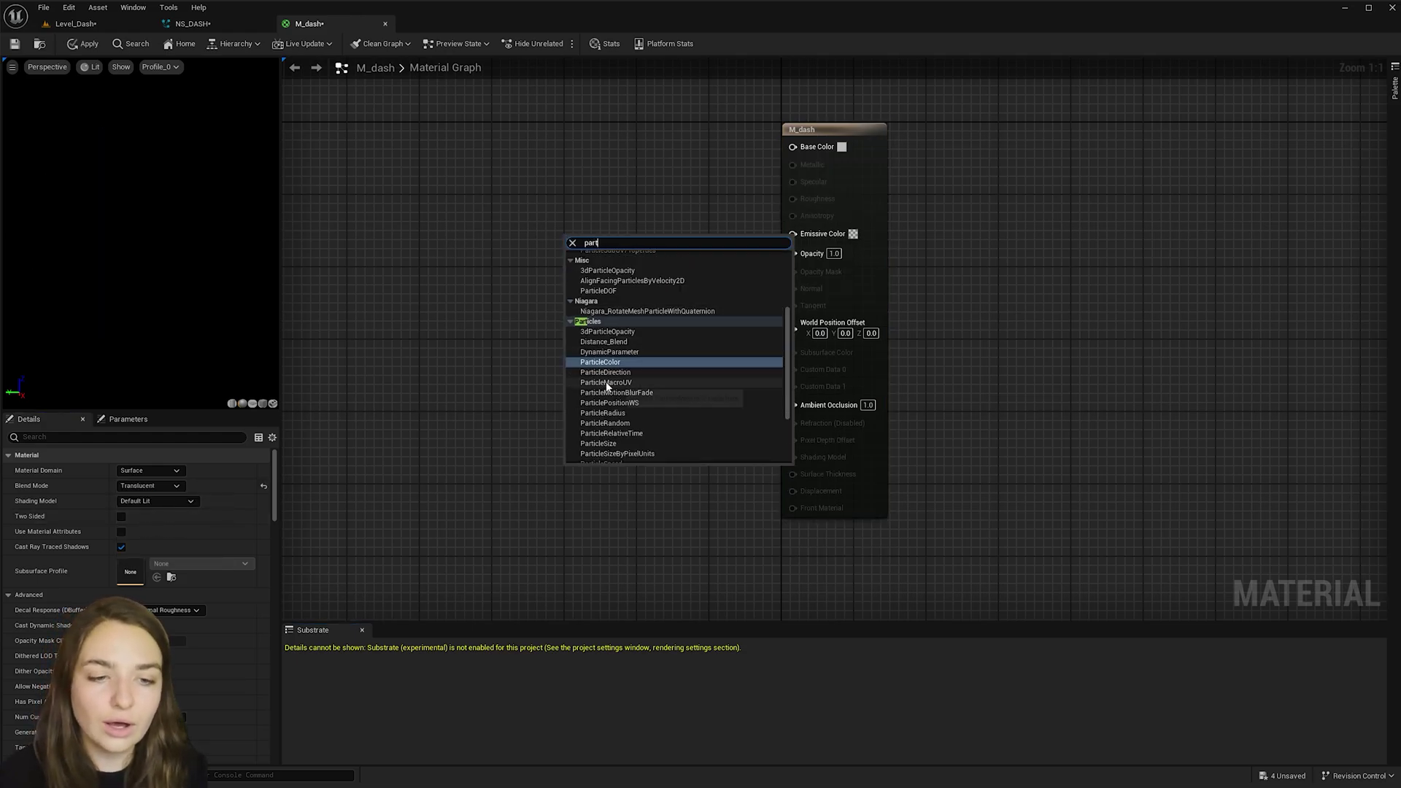
pyautogui.click(614, 365)
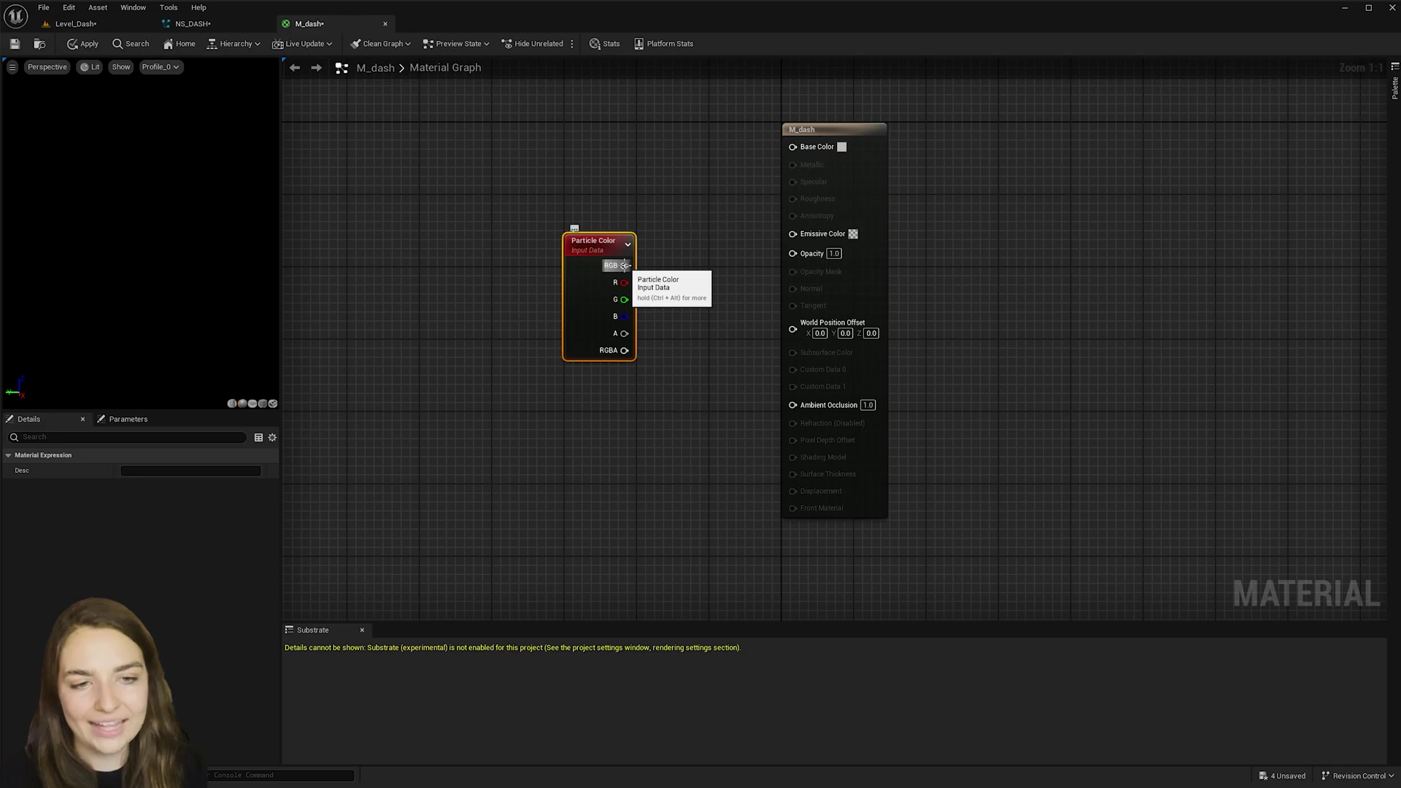
pyautogui.moveTo(625, 266); pyautogui.dragTo(793, 233)
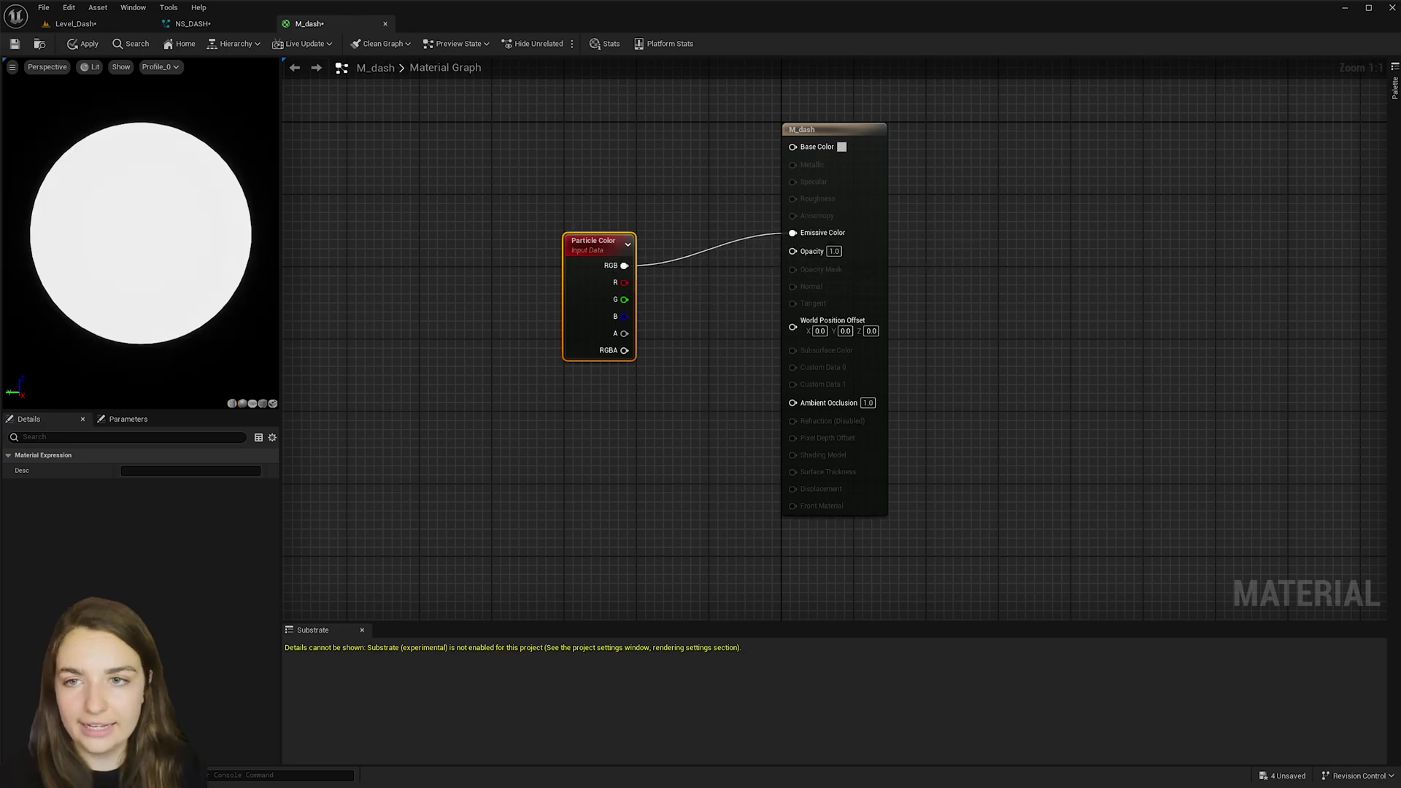
# - Assign M_dash to Dash's Ribbon Renderer and add a Color module to Particle Update
pyautogui.click(217, 25)
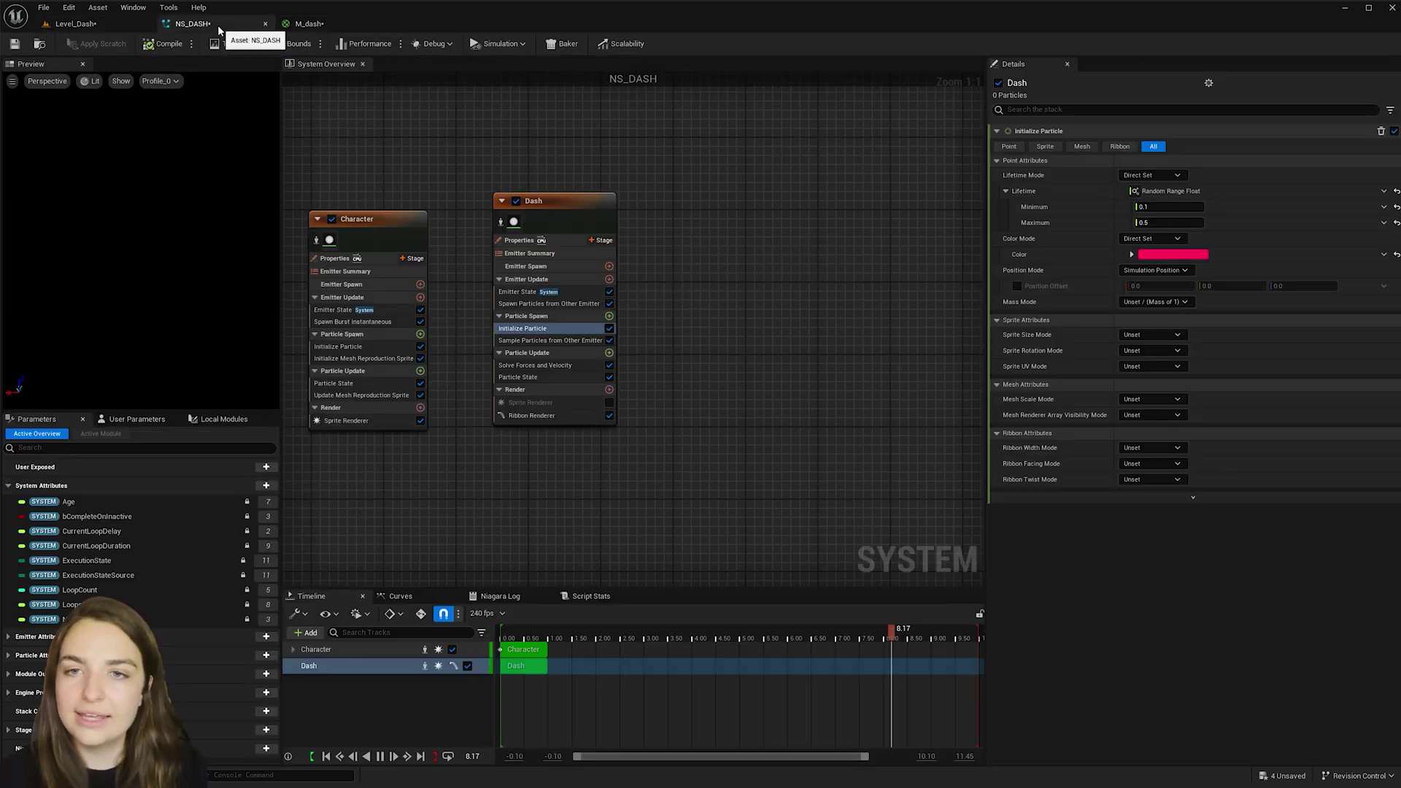
pyautogui.click(552, 416)
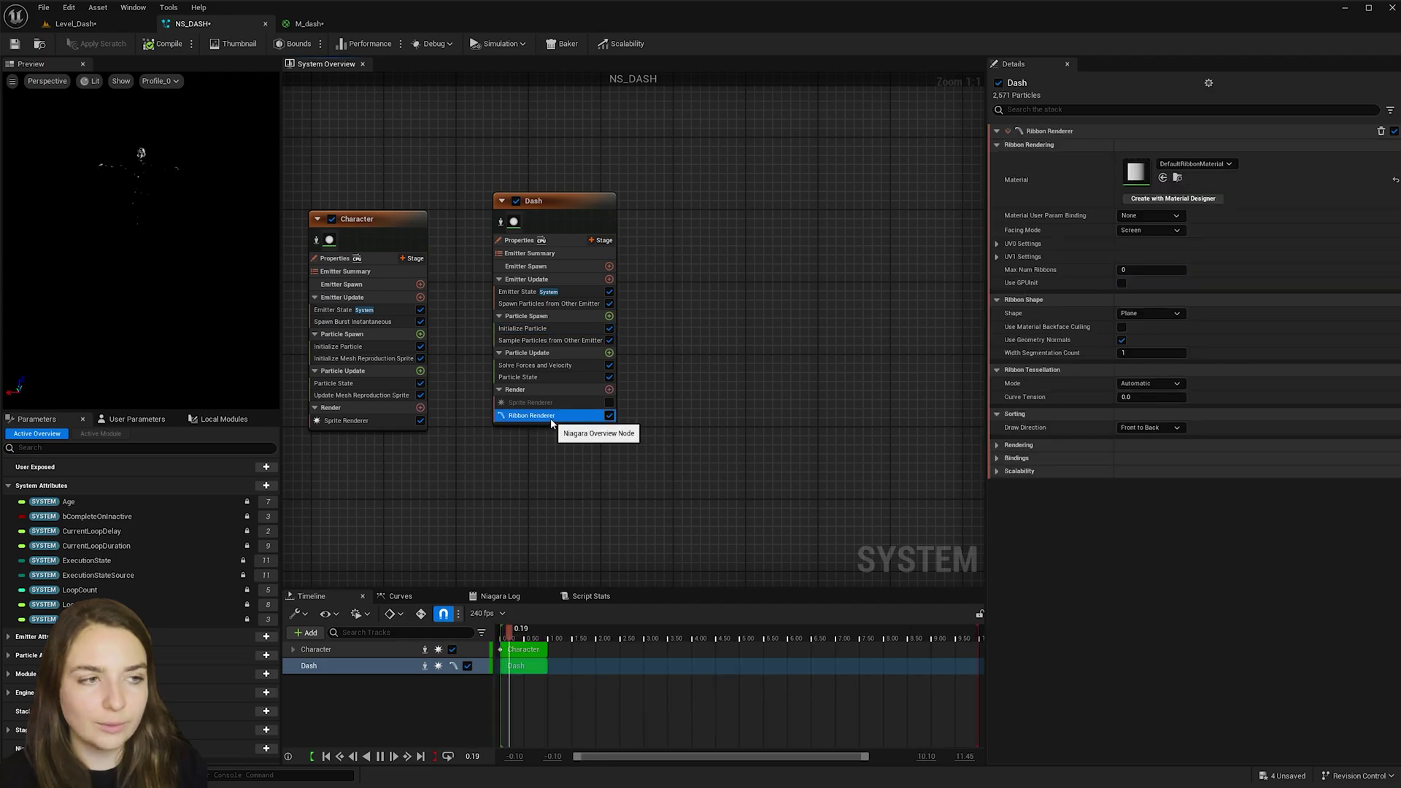
pyautogui.click(1164, 178)
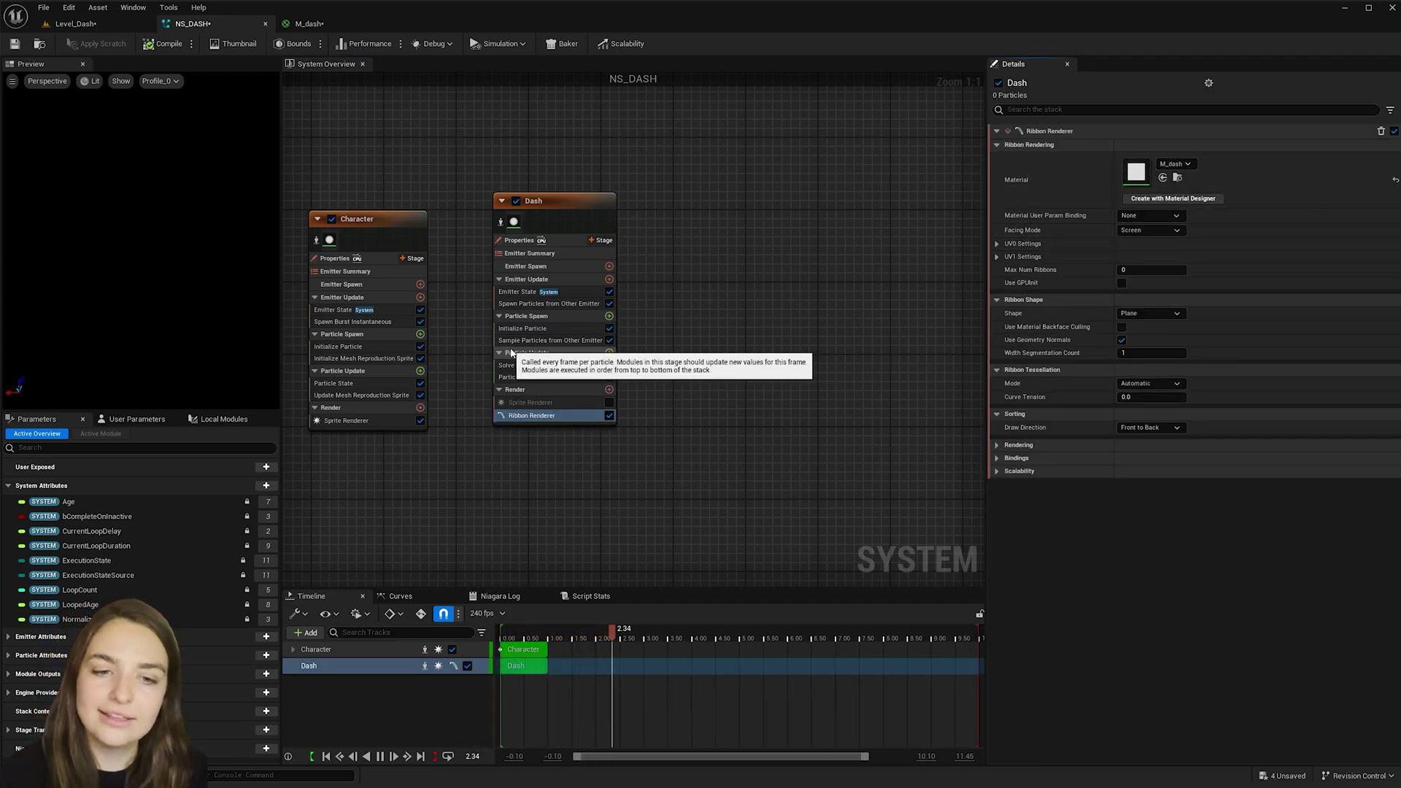
pyautogui.click(611, 352)
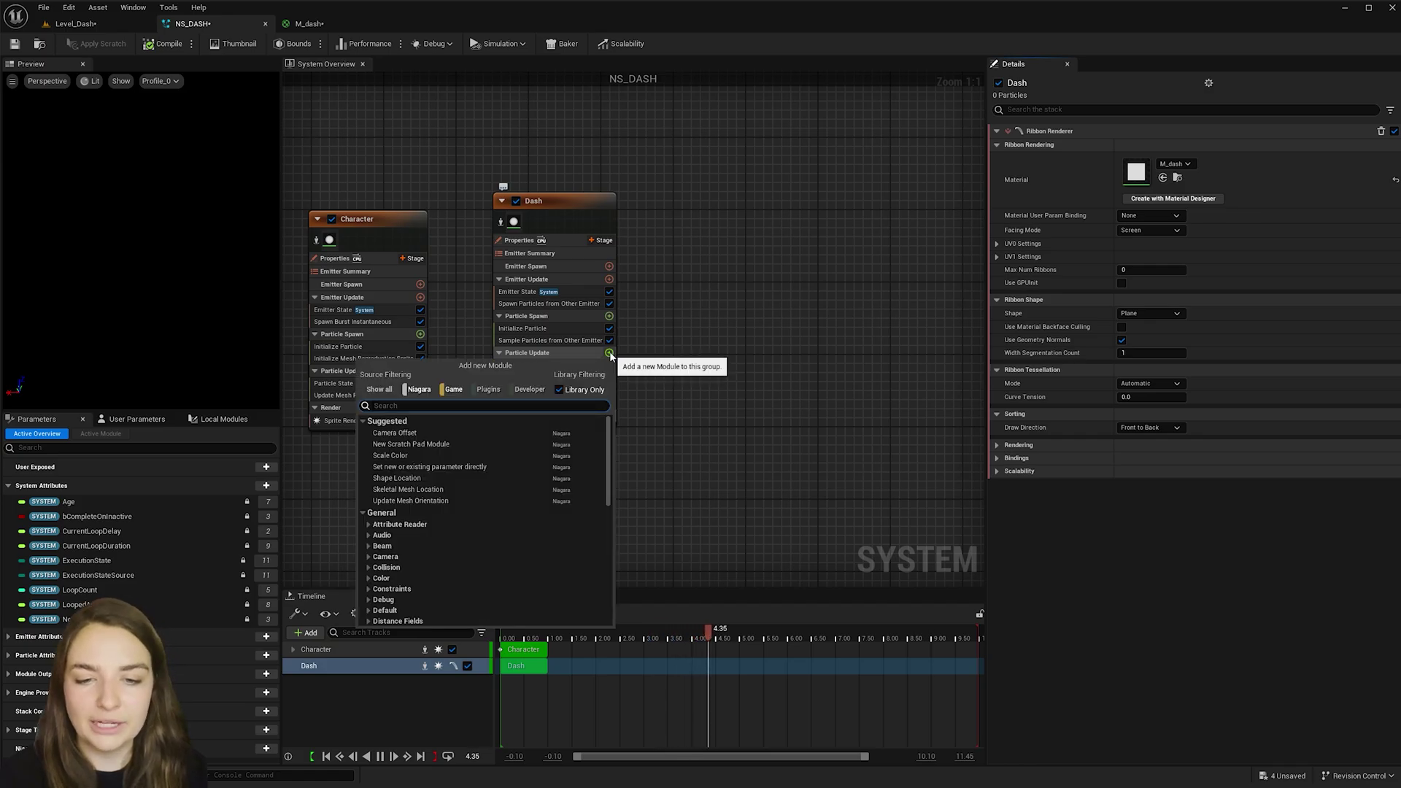
pyautogui.write('colo')
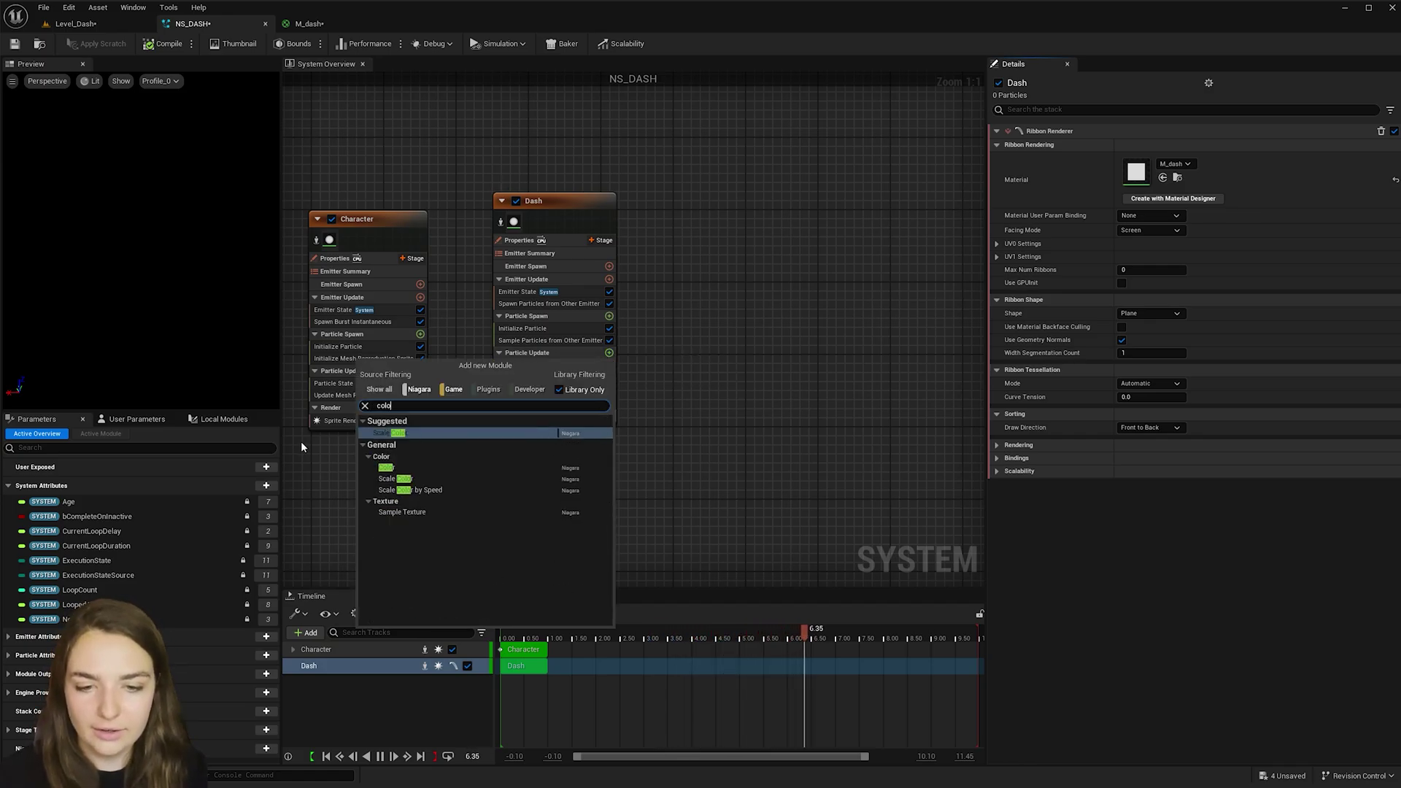
pyautogui.click(387, 467)
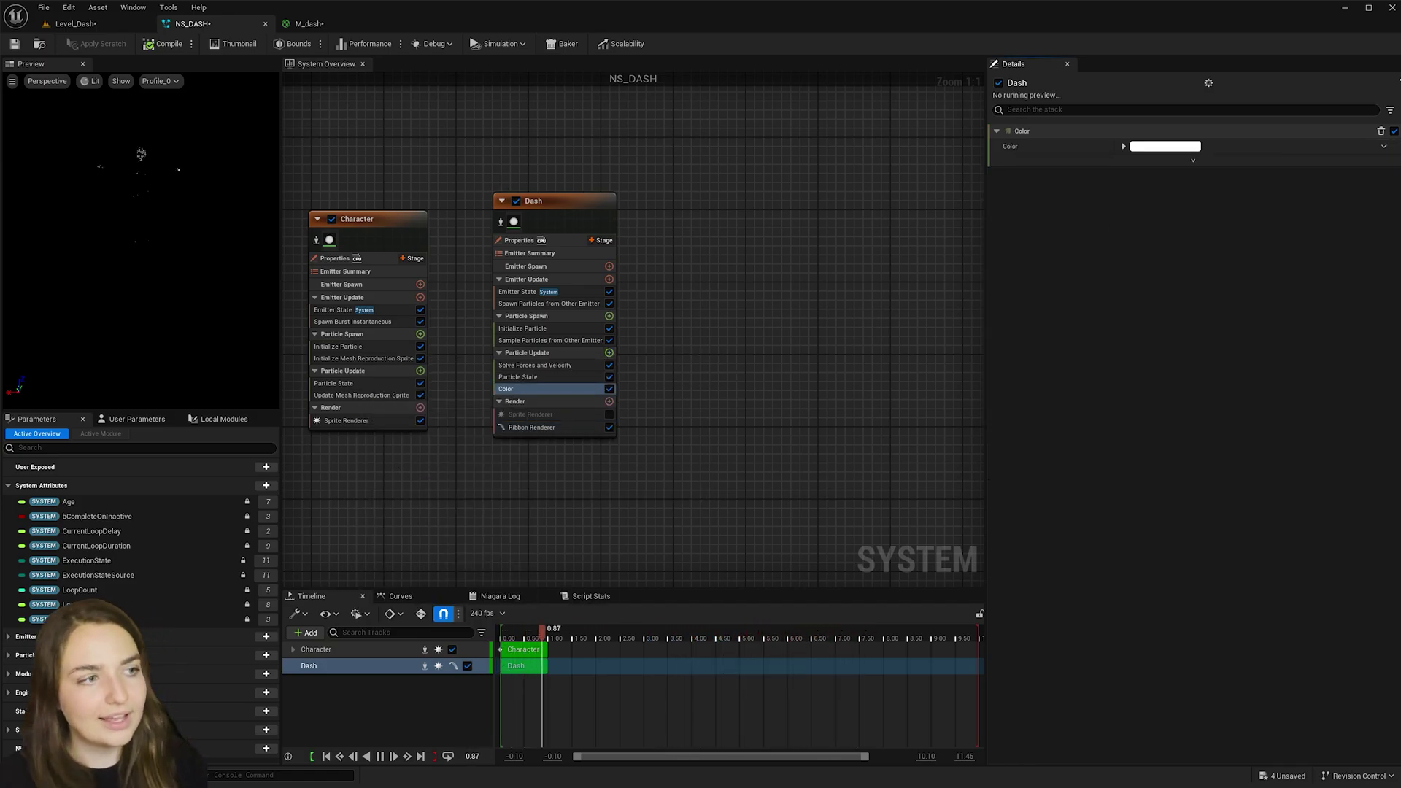
# - Drive Dash's colour from a curve, setting the first gradient stop to deep red, then black
pyautogui.click(1385, 148)
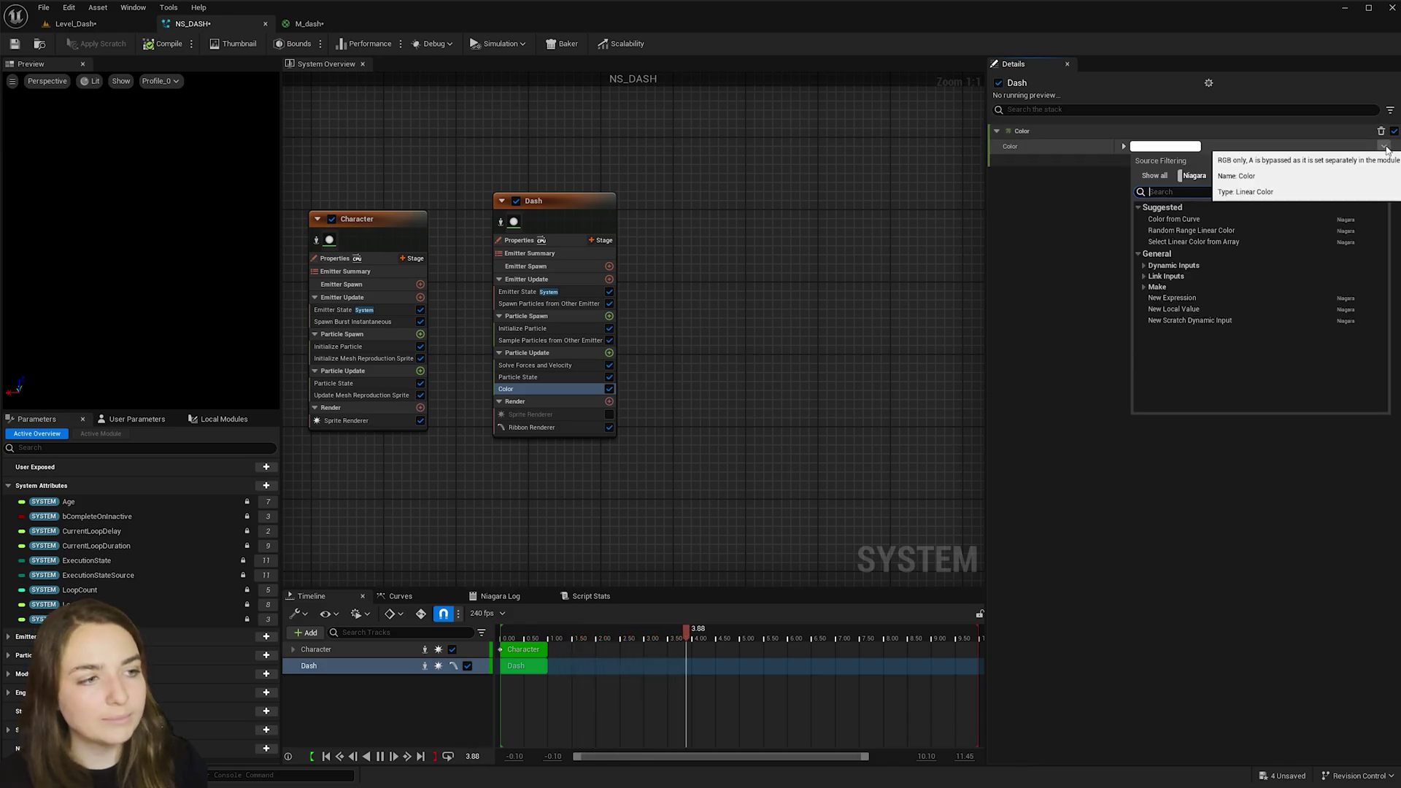
pyautogui.click(1180, 219)
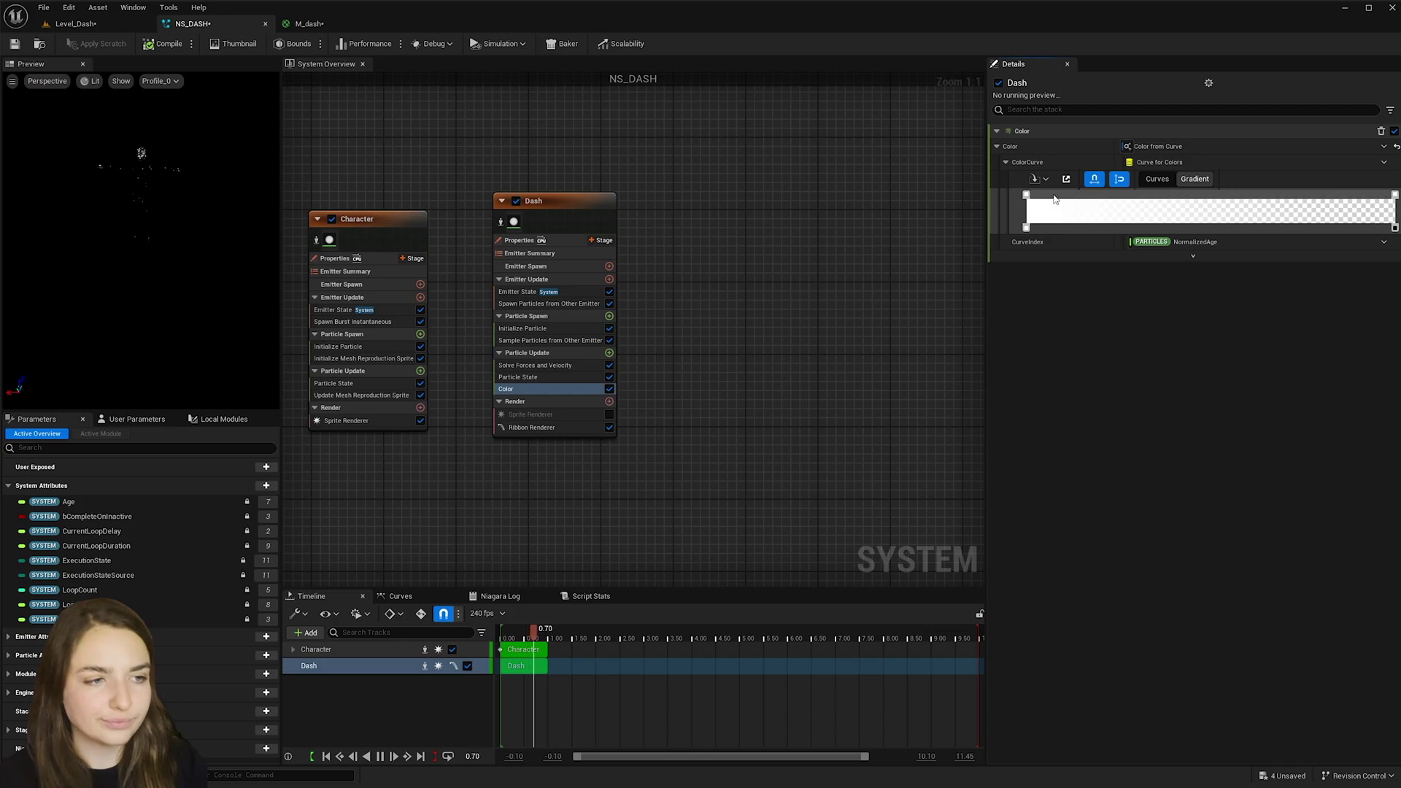
pyautogui.doubleClick(1027, 196)
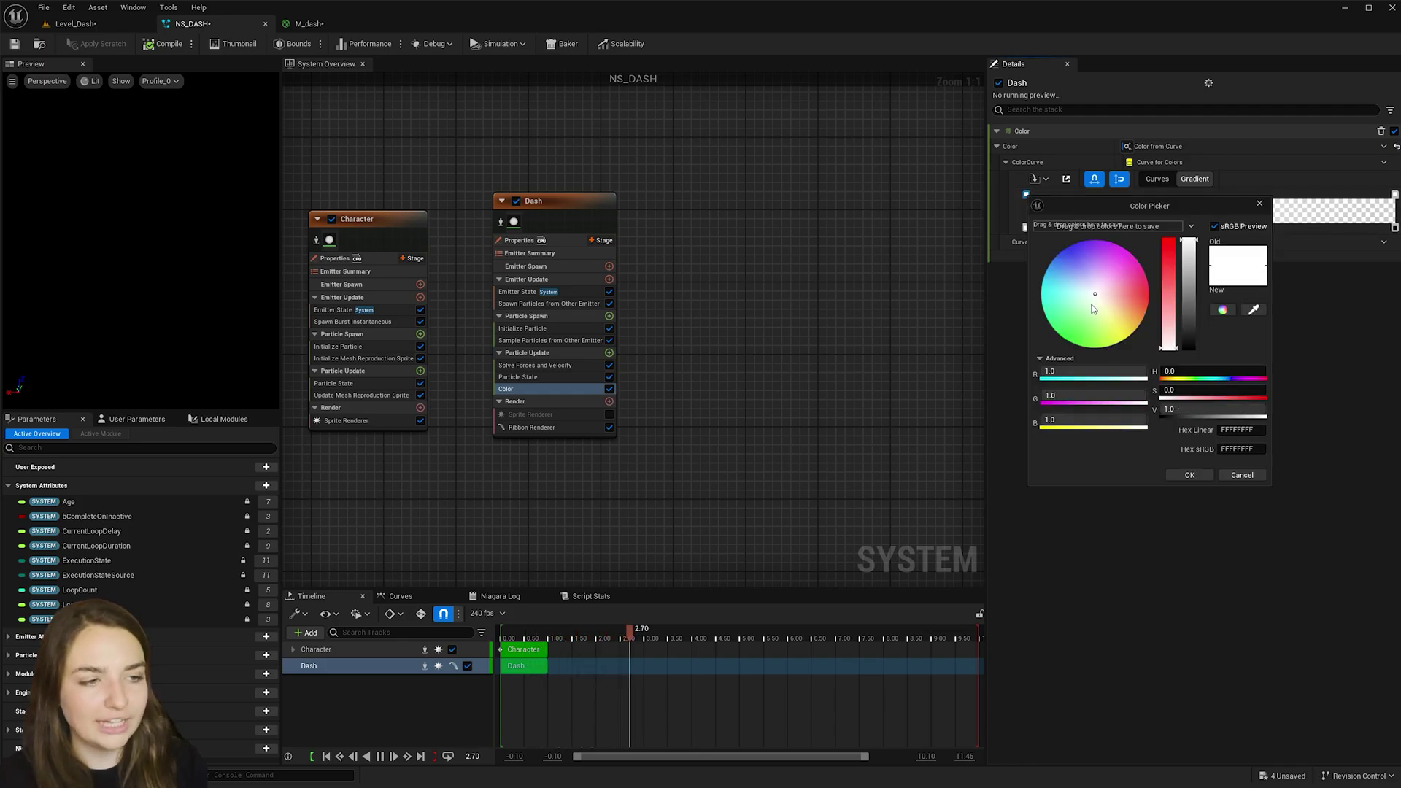
pyautogui.moveTo(1098, 292); pyautogui.dragTo(1149, 289)
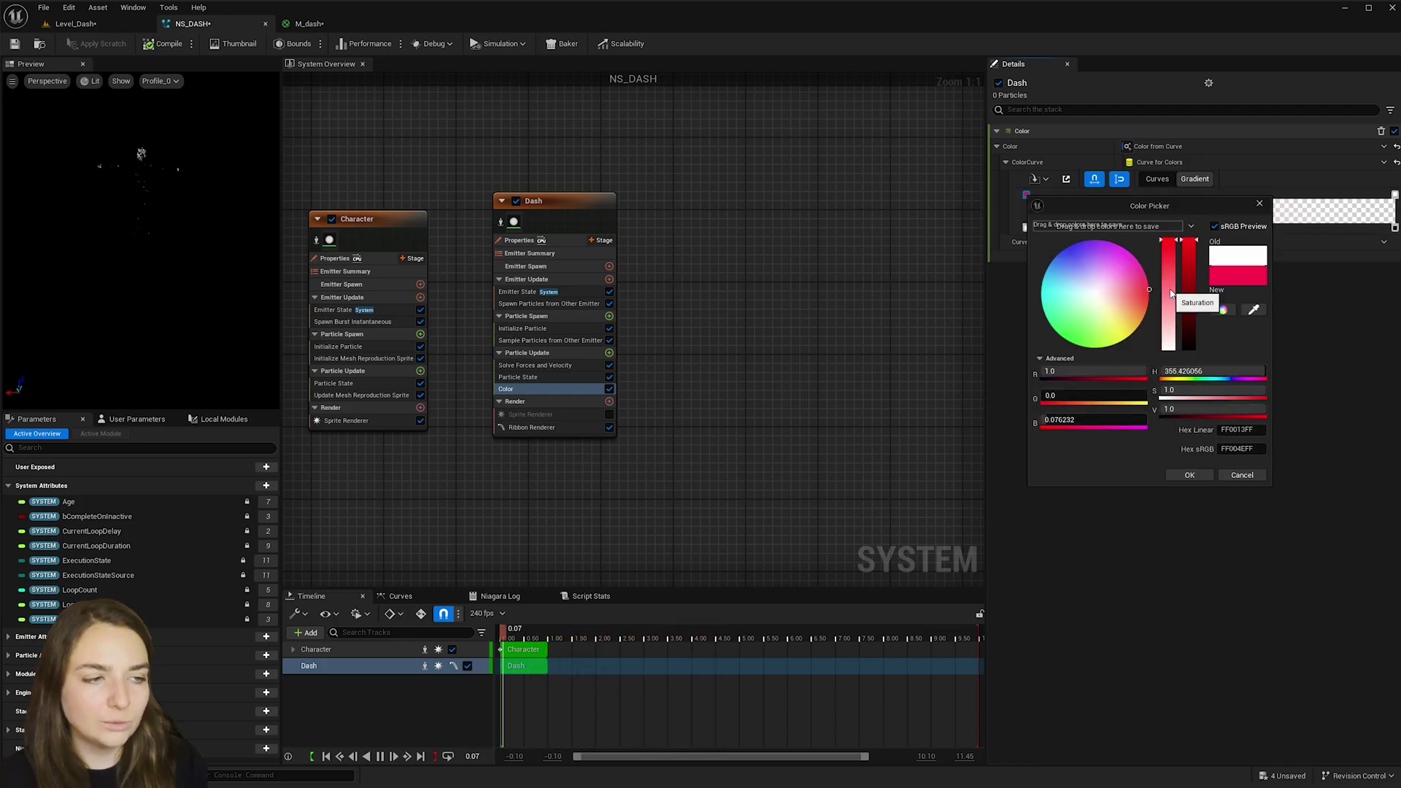
pyautogui.click(1190, 310)
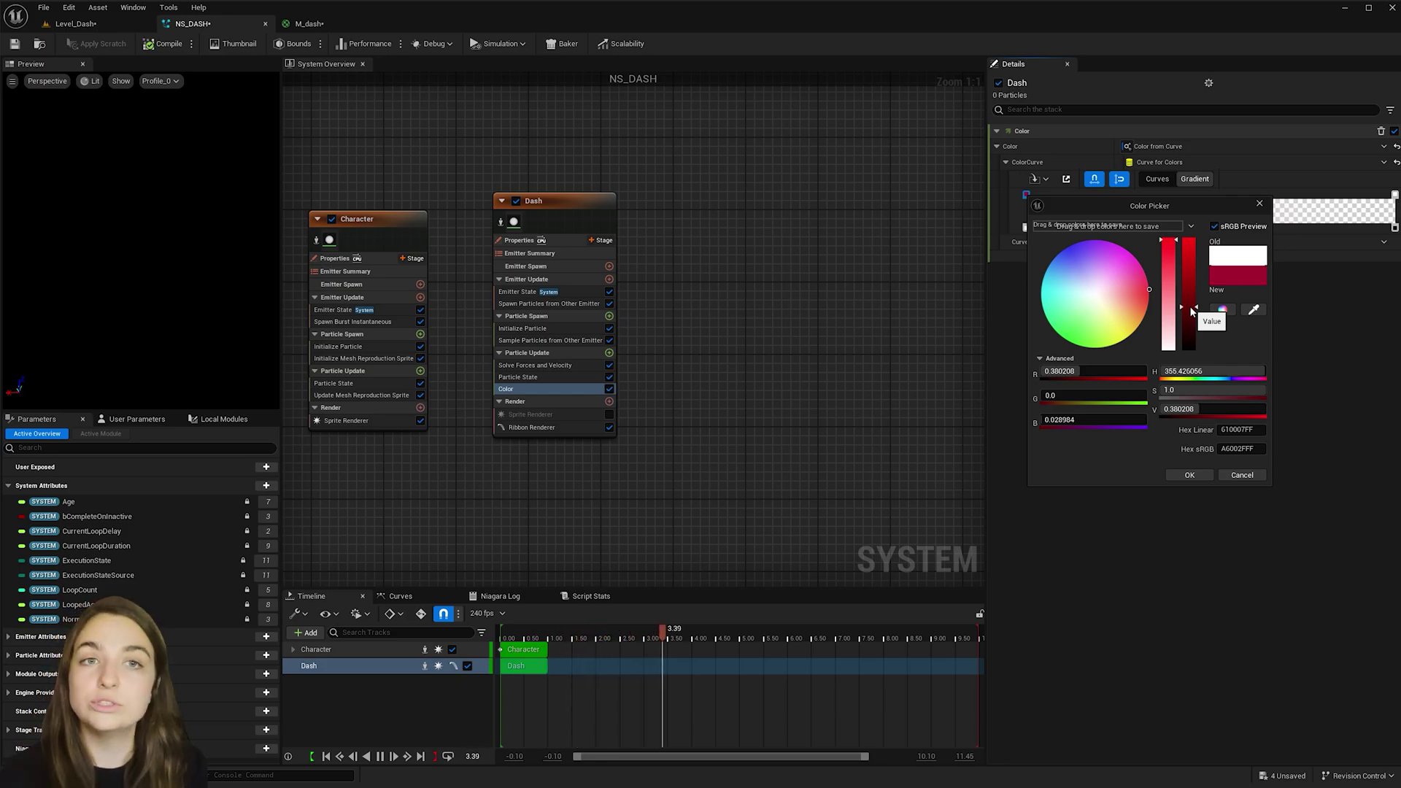
pyautogui.click(1191, 315)
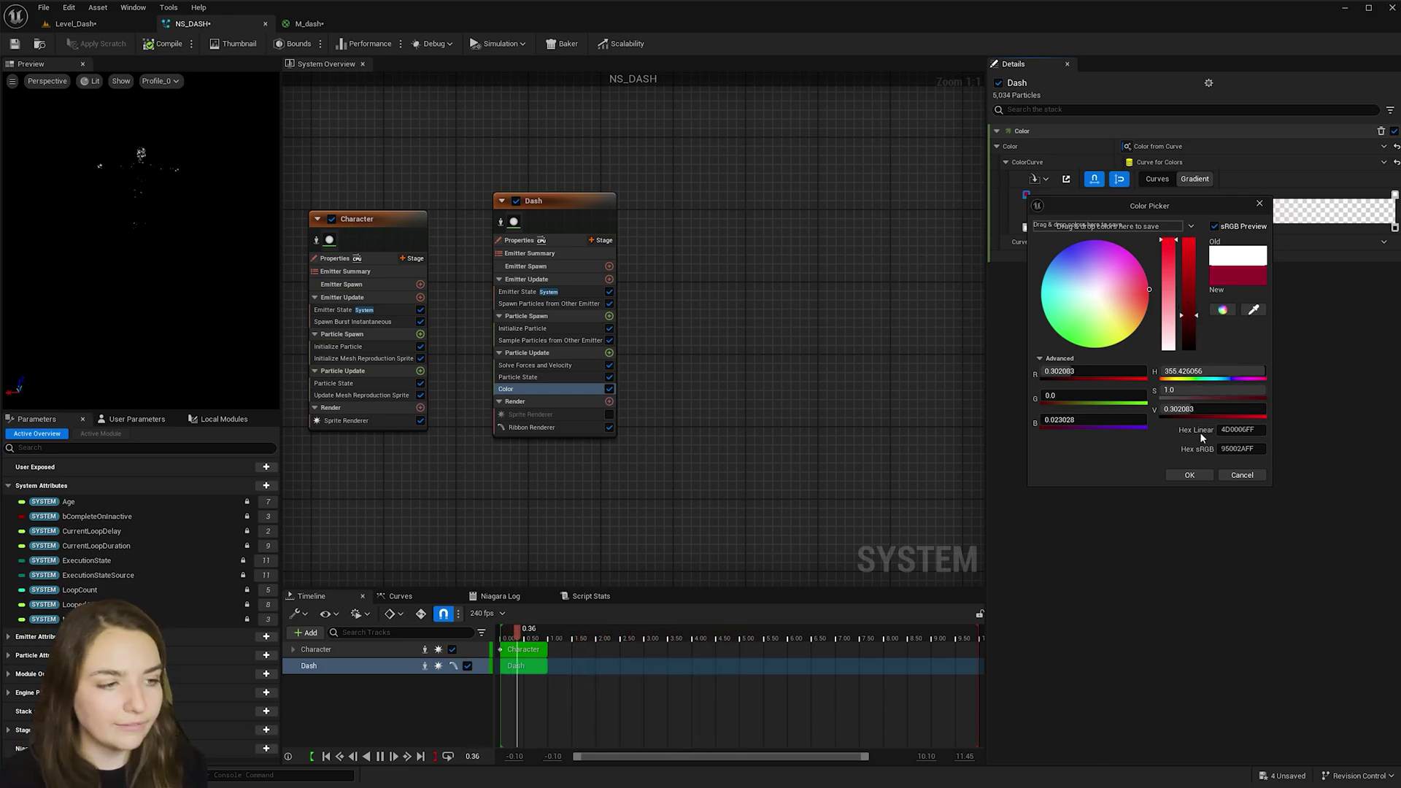
pyautogui.click(1189, 475)
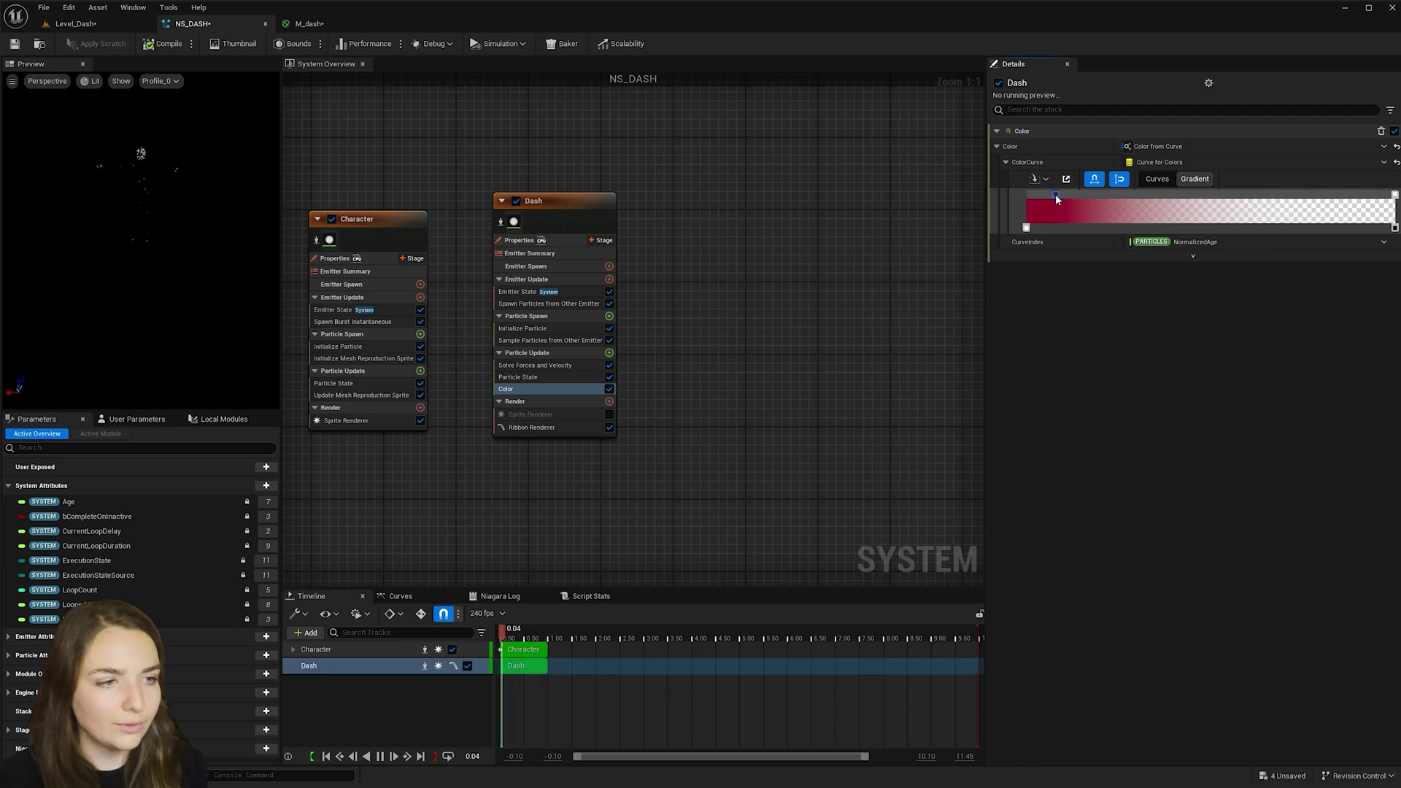
pyautogui.doubleClick(1028, 192)
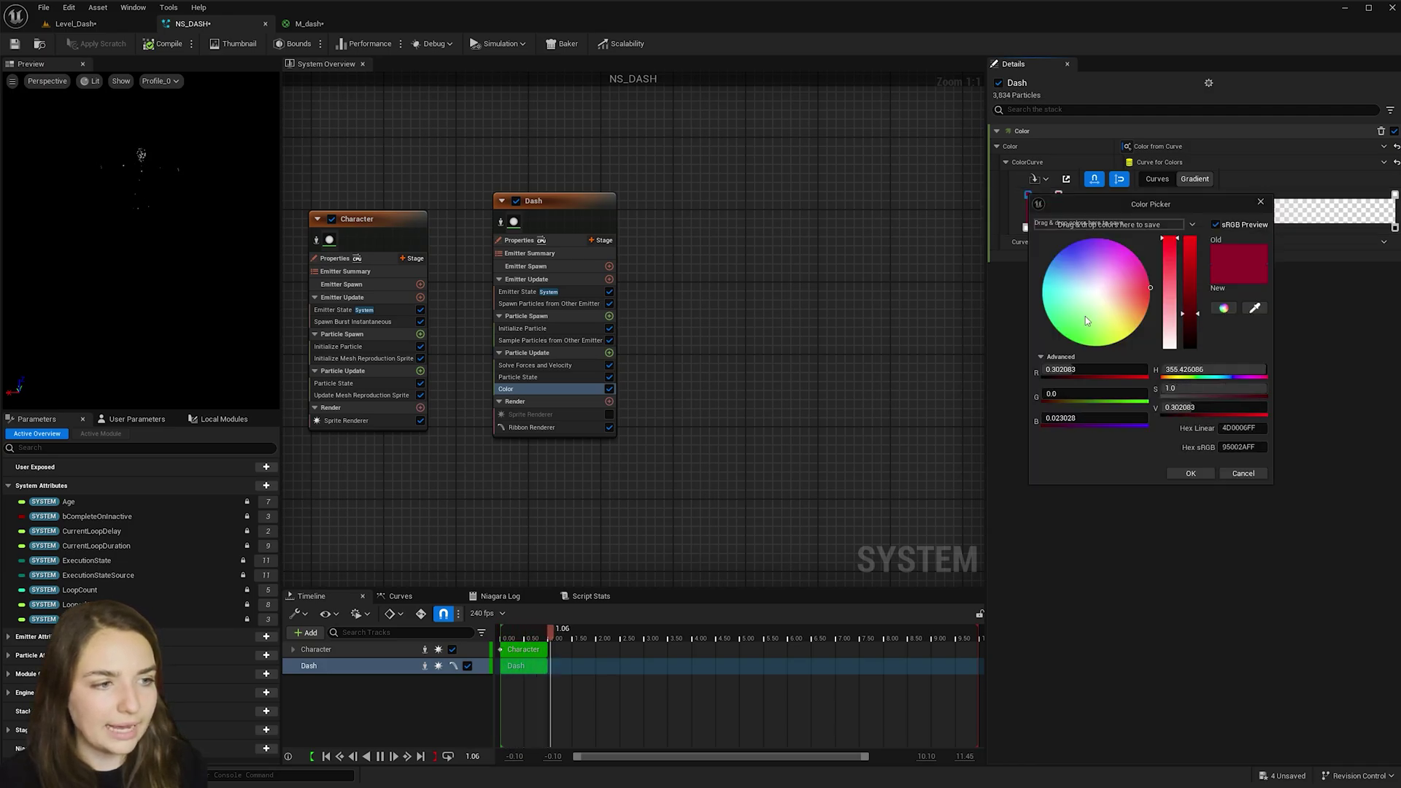
pyautogui.moveTo(1196, 318); pyautogui.dragTo(1197, 448)
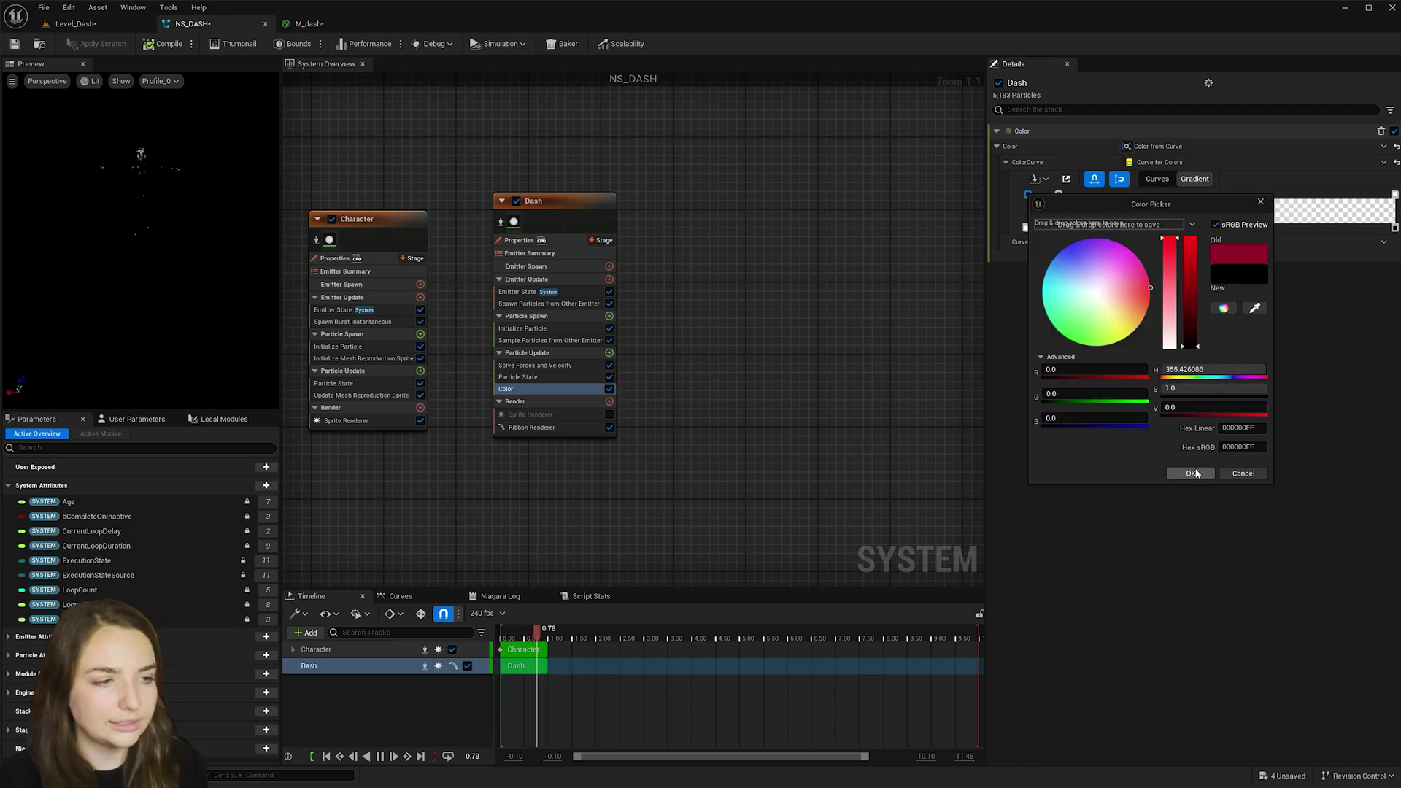
pyautogui.click(1192, 474)
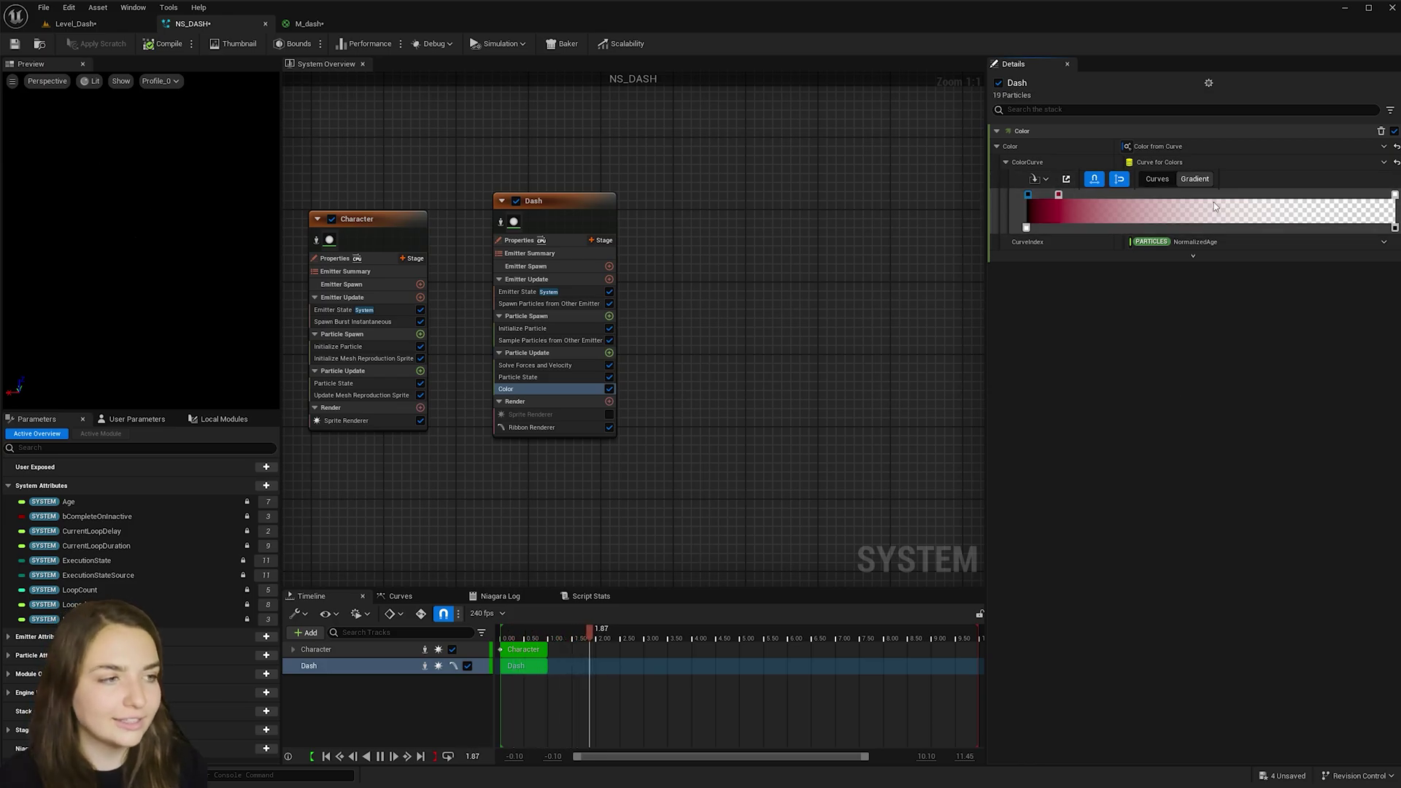
# - Make the gradient's end stop yellow and add a dark orange stop in the middle
pyautogui.doubleClick(1396, 195)
pyautogui.click(1262, 336)
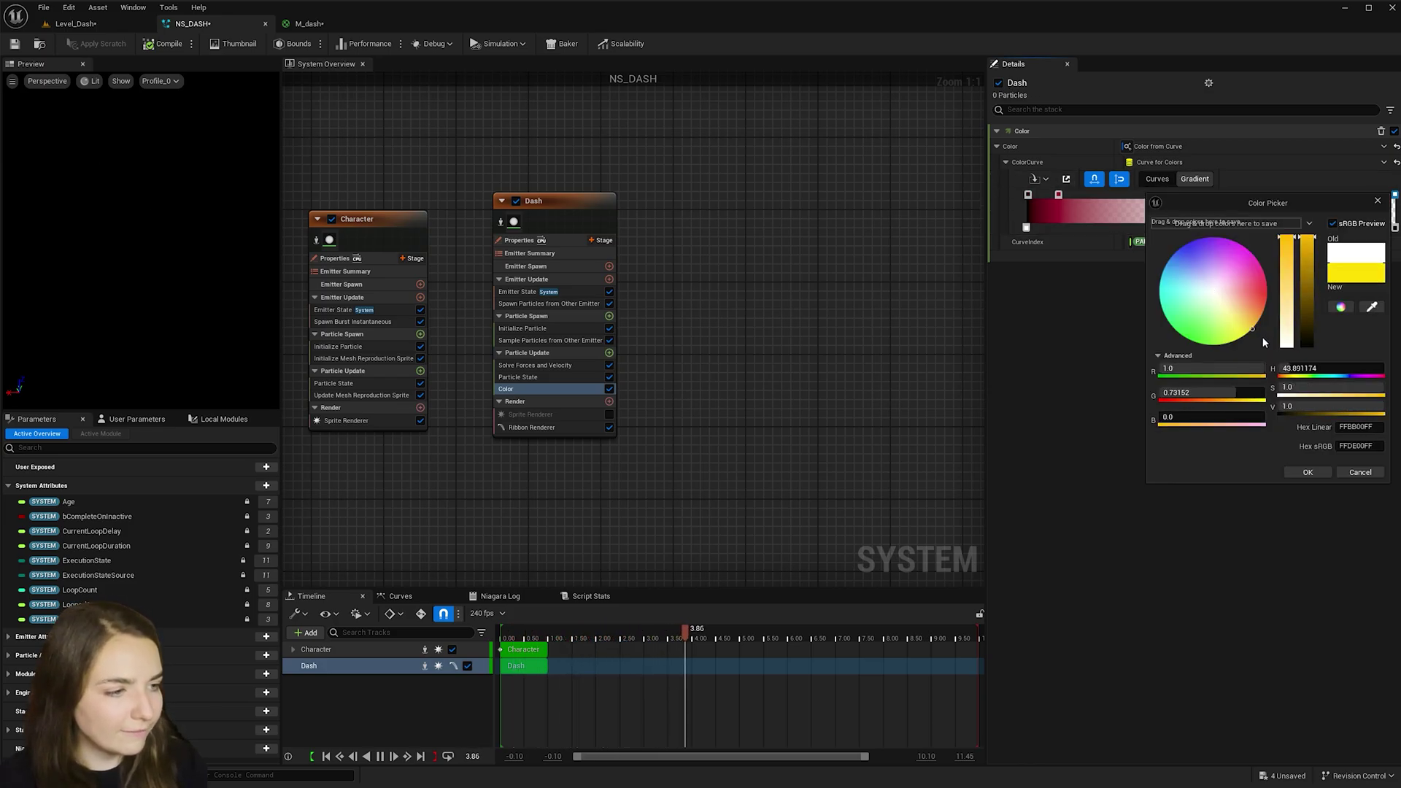
pyautogui.click(1307, 254)
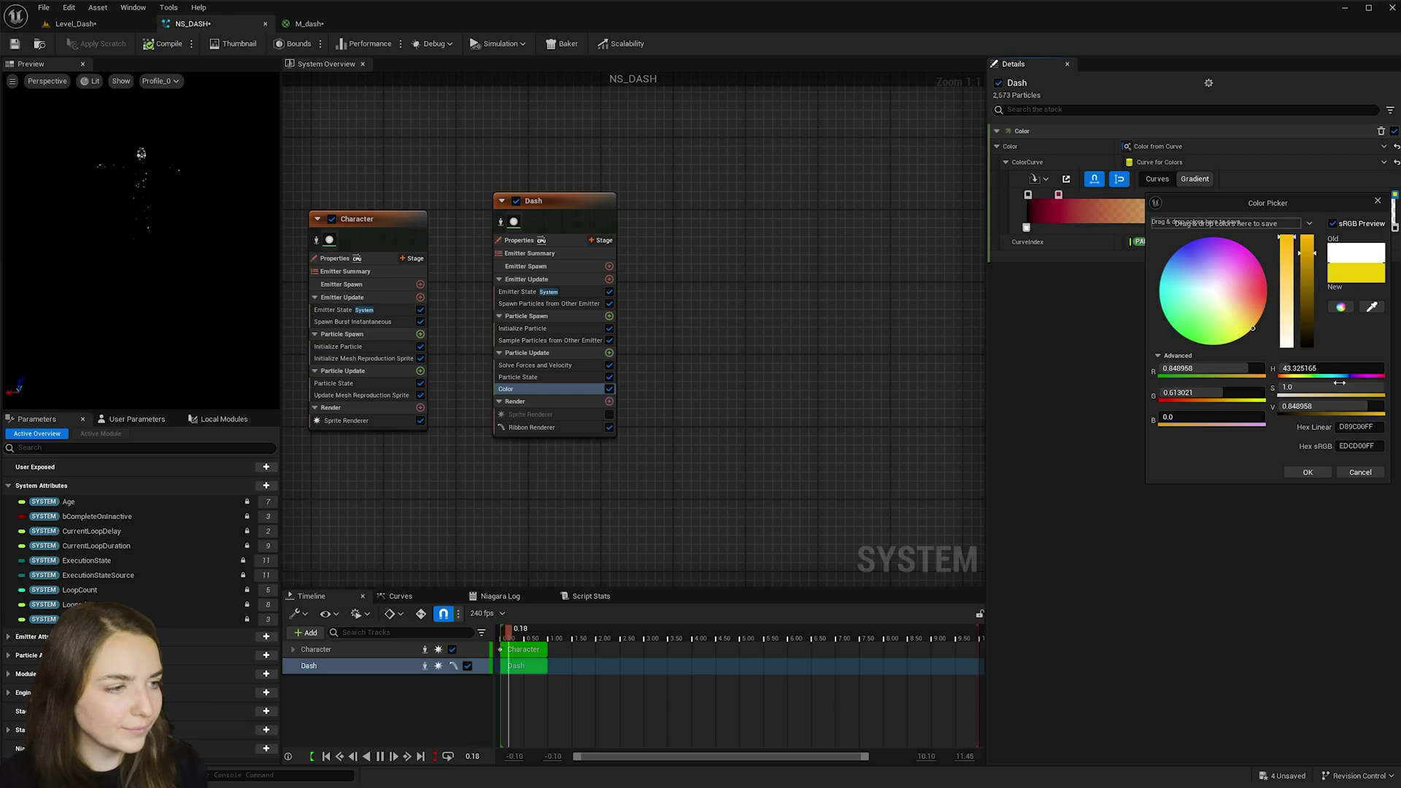
pyautogui.click(1321, 468)
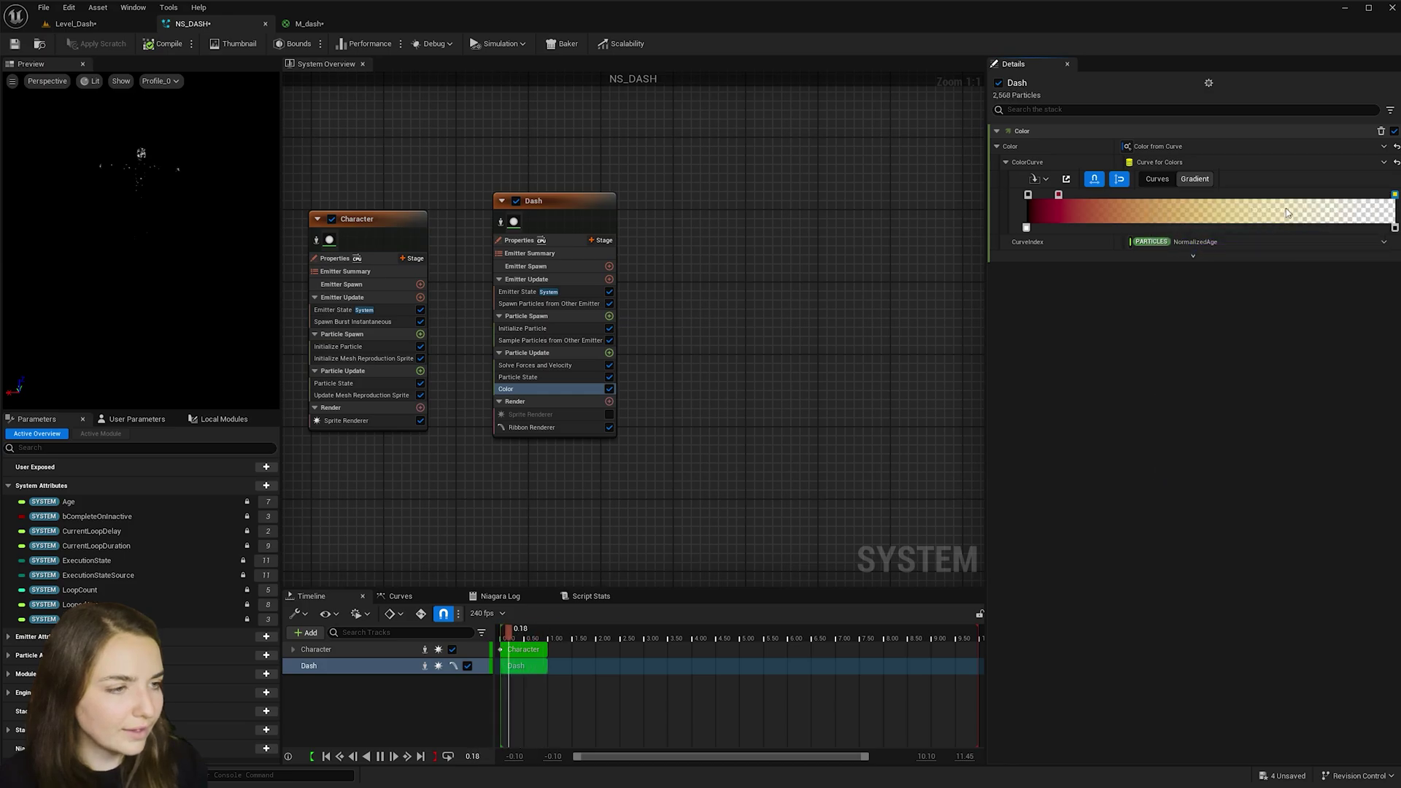
pyautogui.click(1232, 196)
pyautogui.doubleClick(1230, 196)
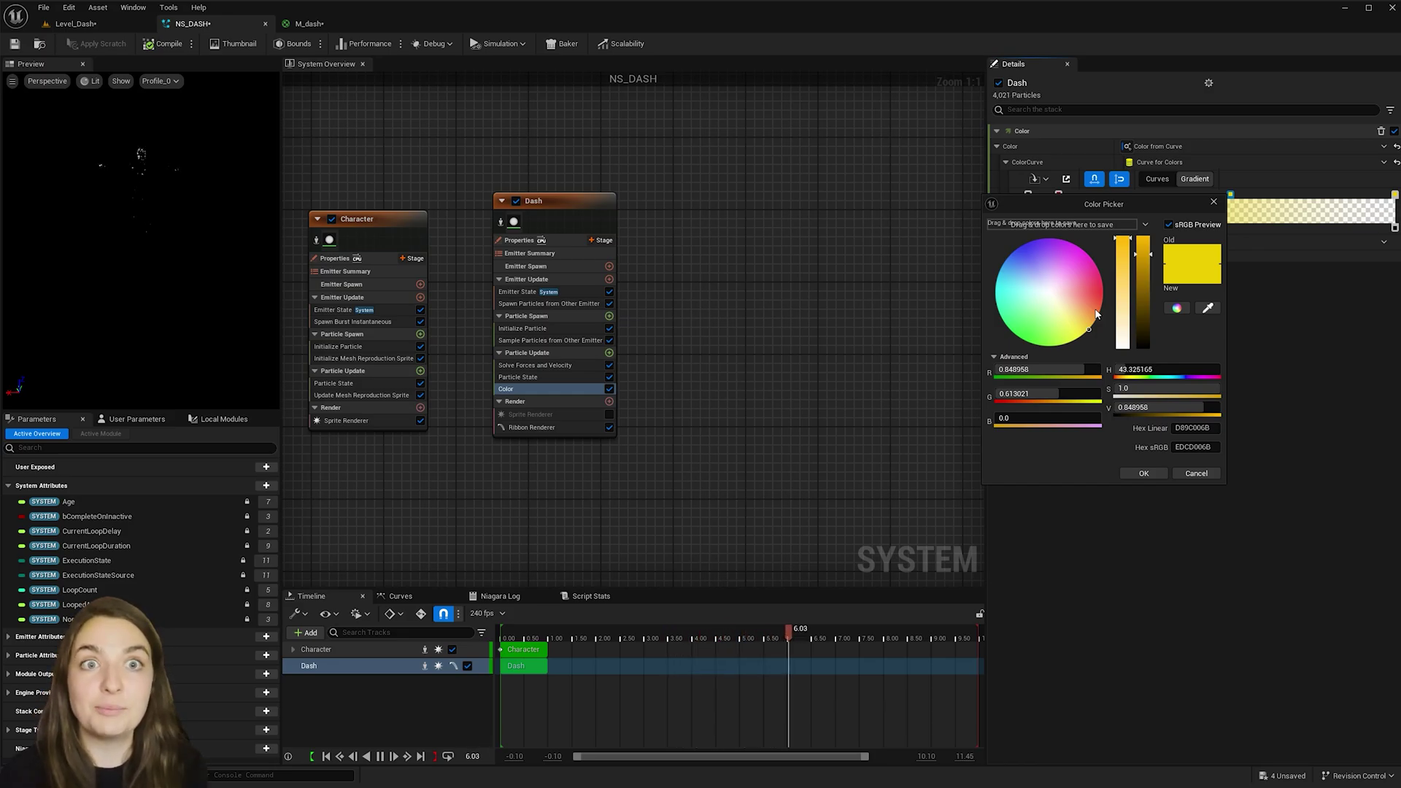
pyautogui.moveTo(1098, 314); pyautogui.dragTo(1101, 305)
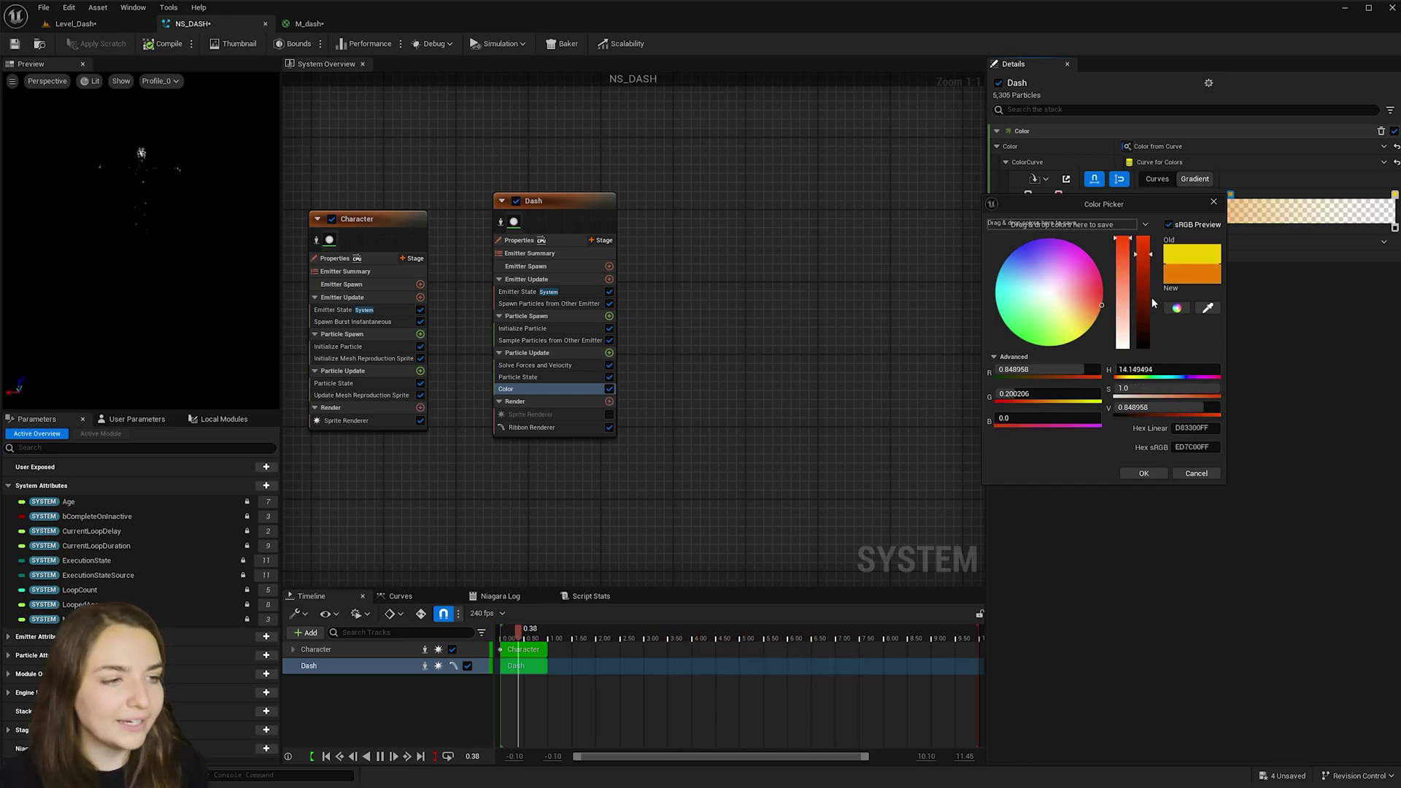
pyautogui.moveTo(1150, 254); pyautogui.dragTo(1150, 311)
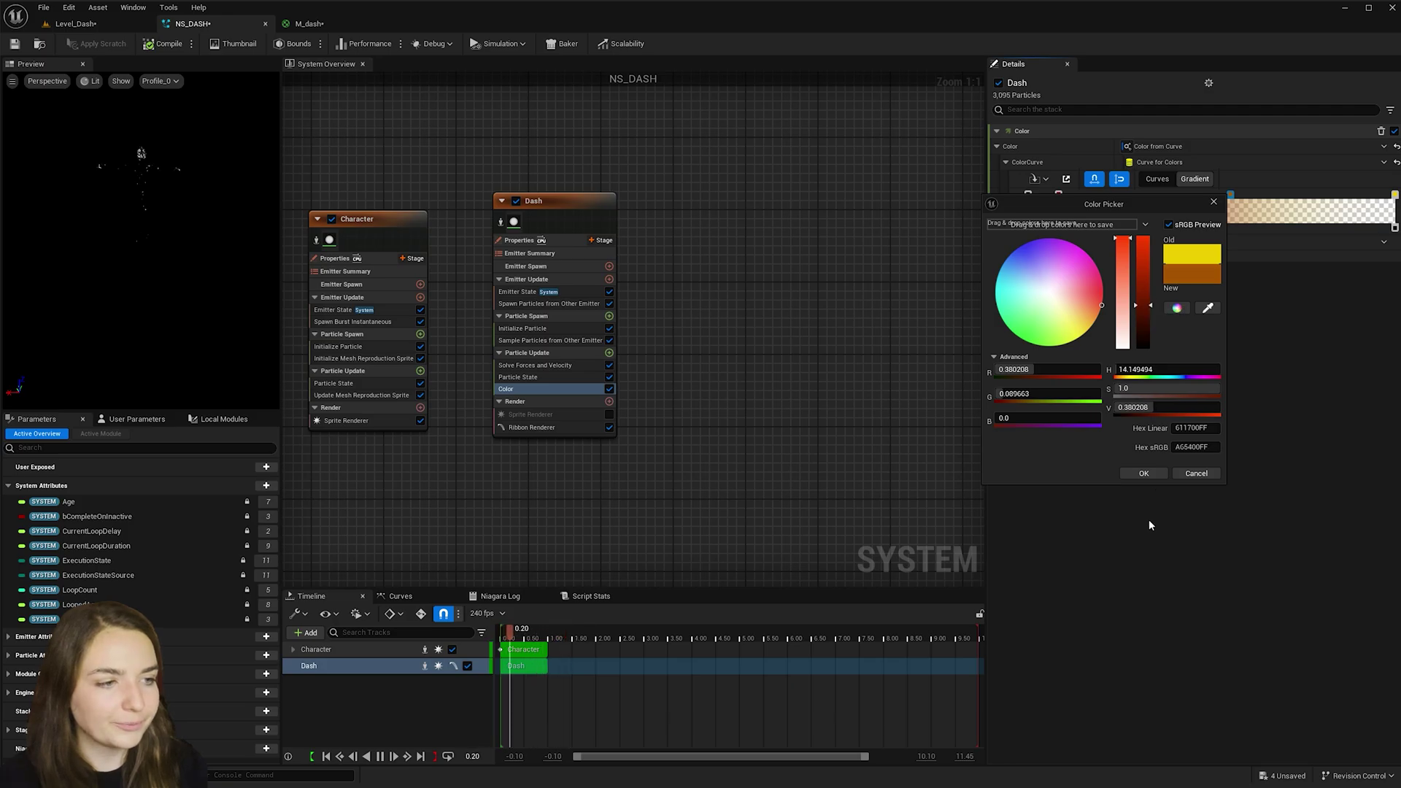
pyautogui.click(1143, 474)
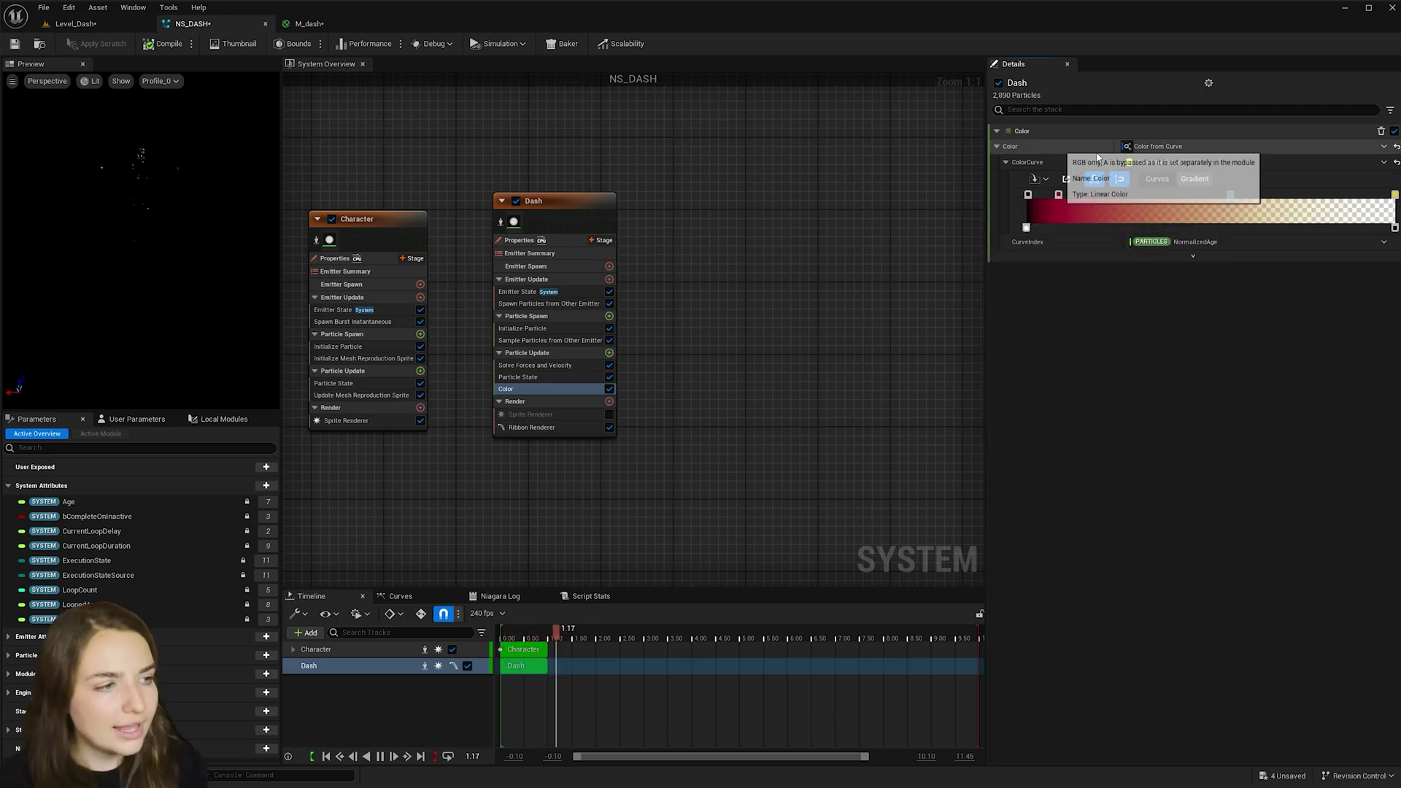
# - Raise the gradient's end opacity to about 0.174
pyautogui.click(1395, 229)
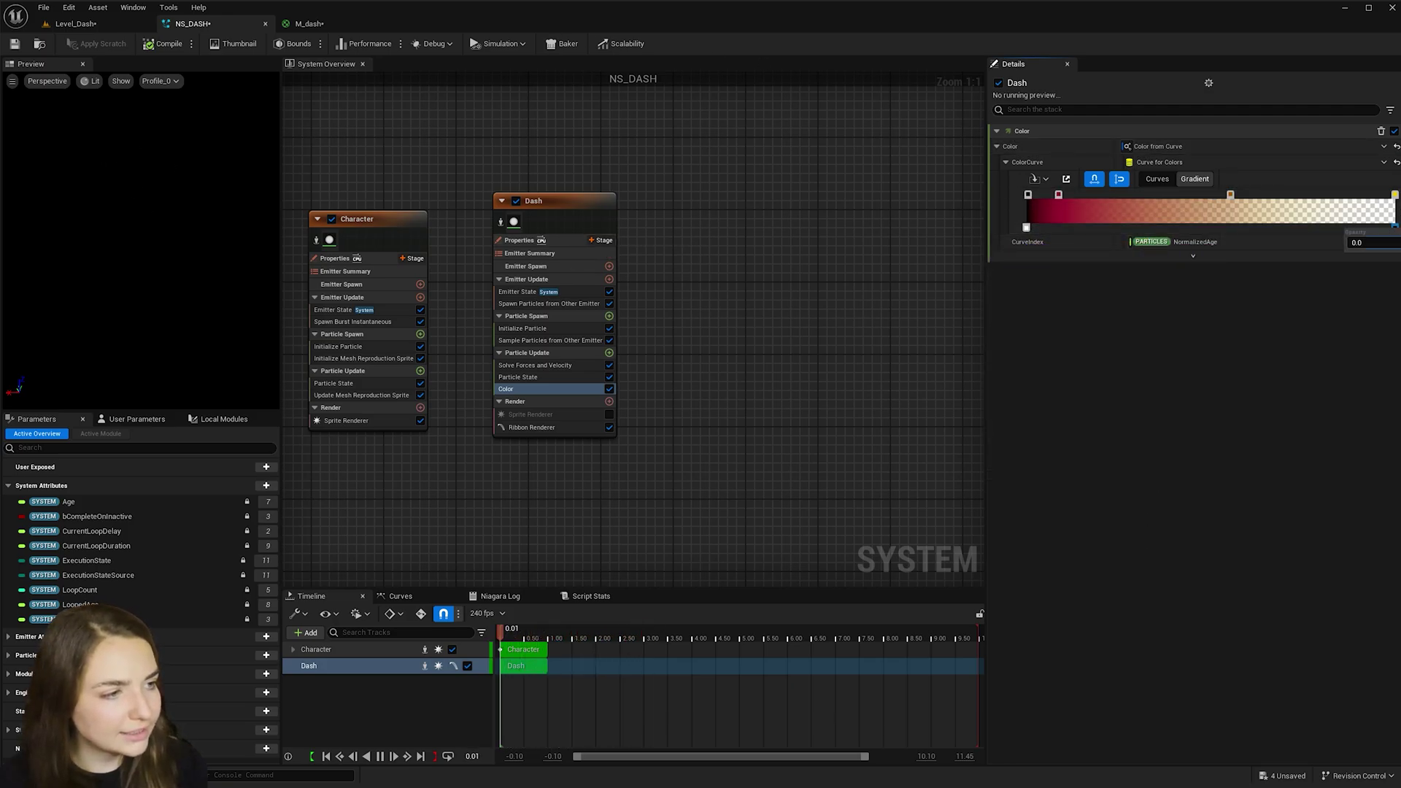
pyautogui.moveTo(1372, 243); pyautogui.dragTo(1387, 243)
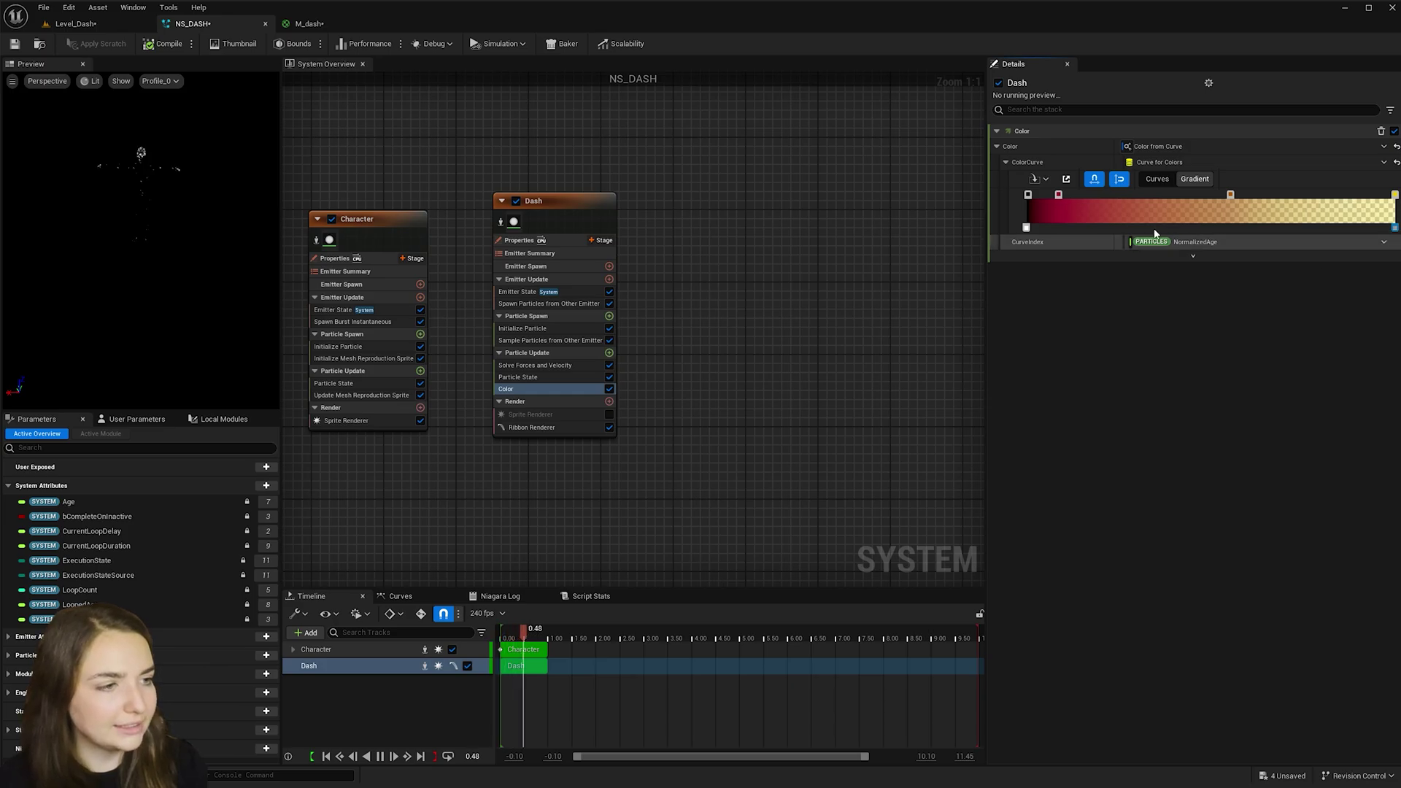
pyautogui.click(112, 24)
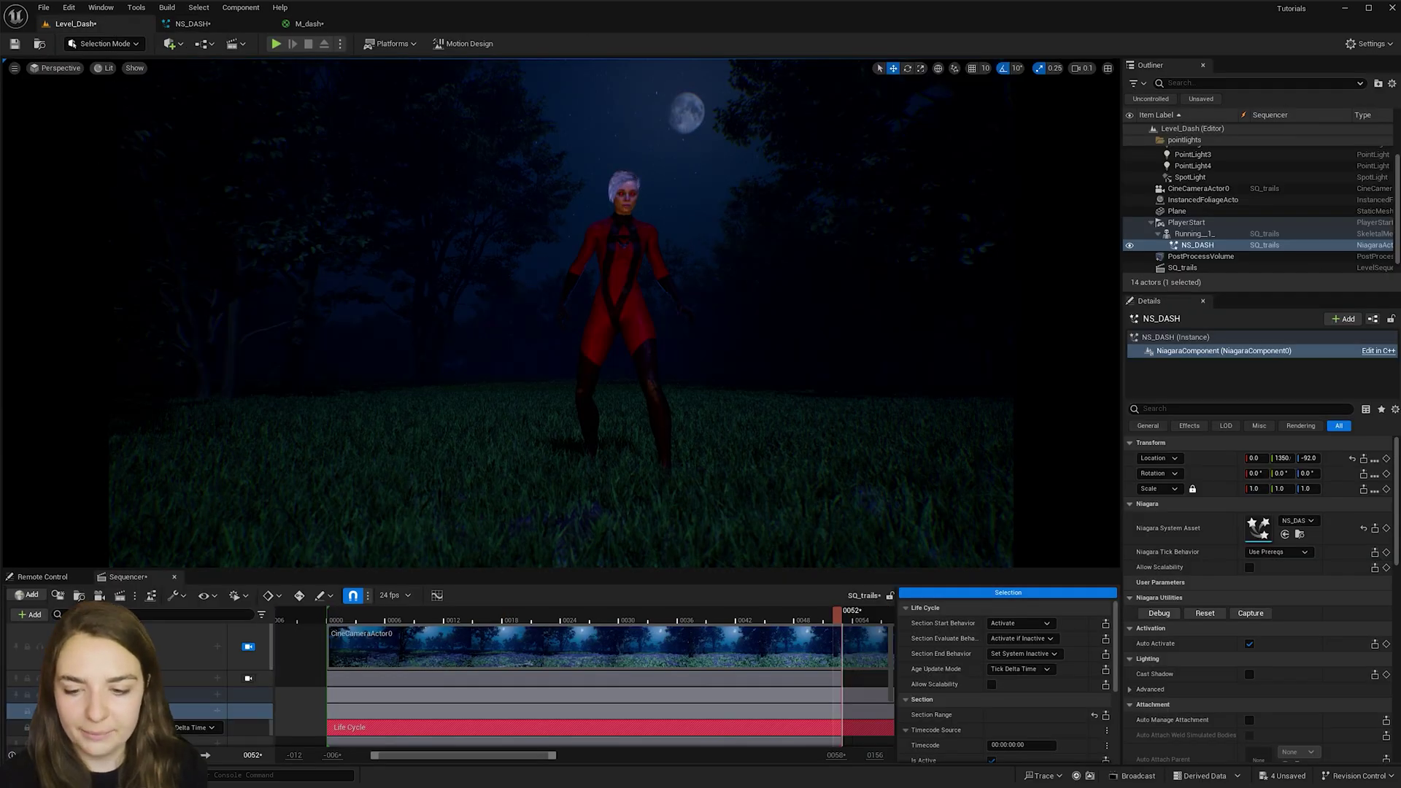
# - After previewing, darken the gradient's red stop to value 0.05, tinted toward orange, and nudge it right
pyautogui.press('space')
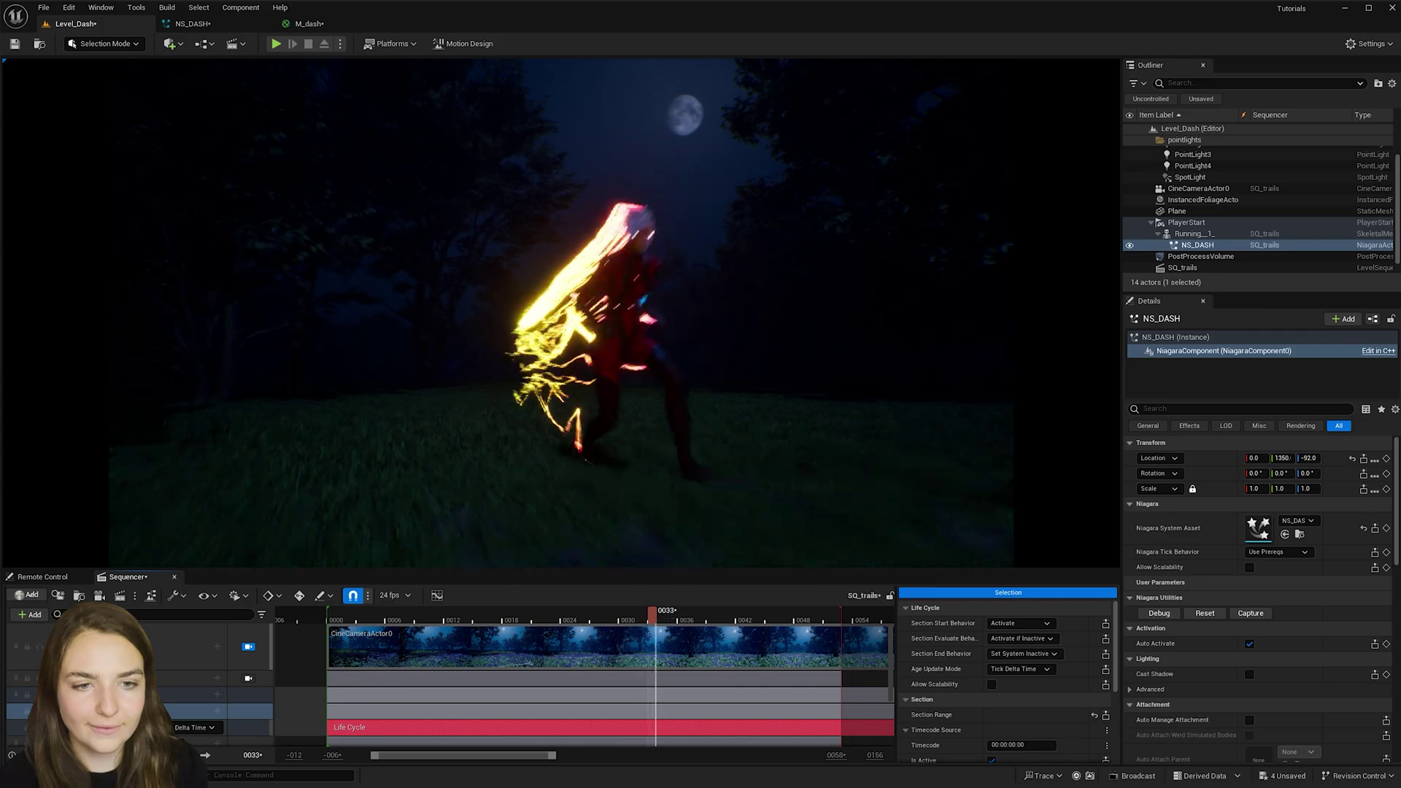
pyautogui.click(197, 24)
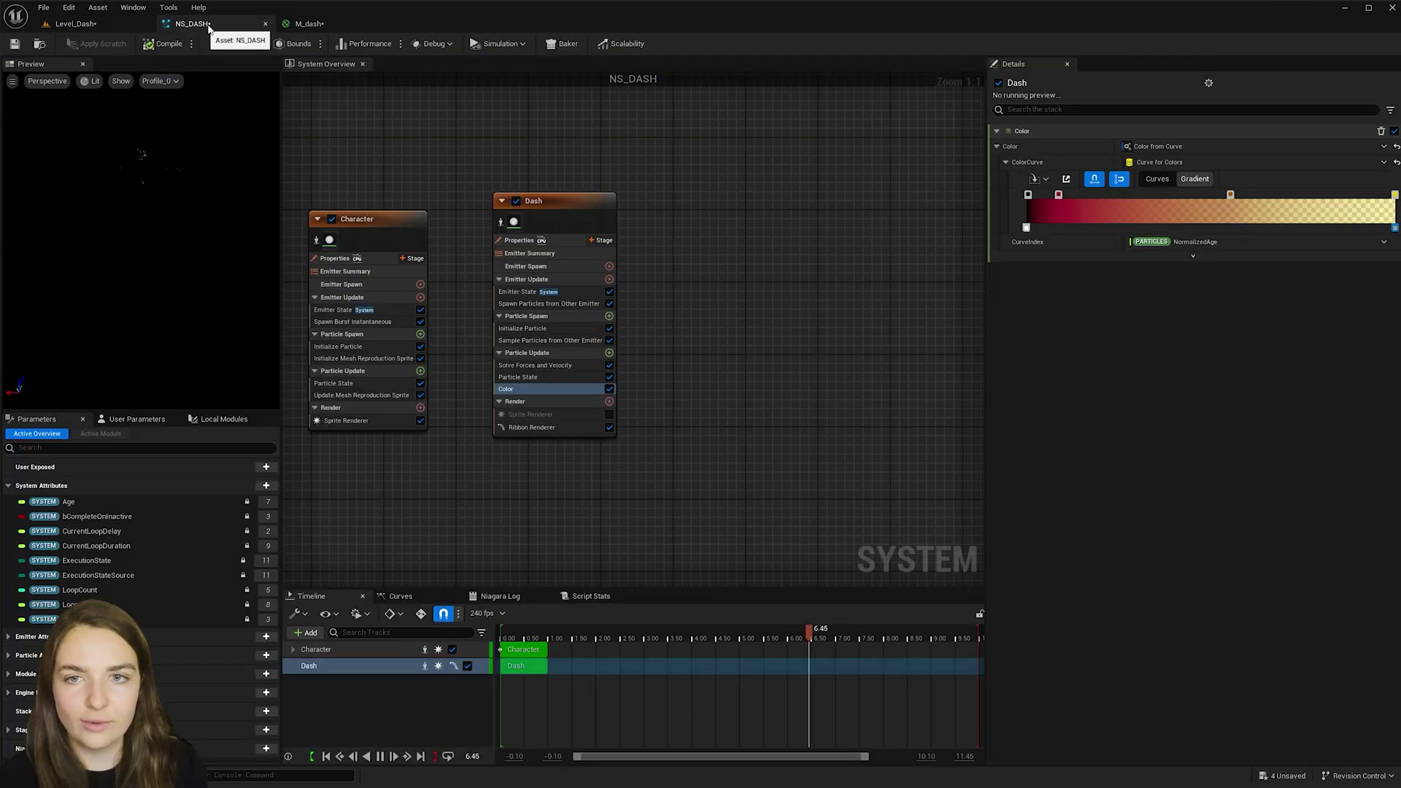
pyautogui.doubleClick(1059, 196)
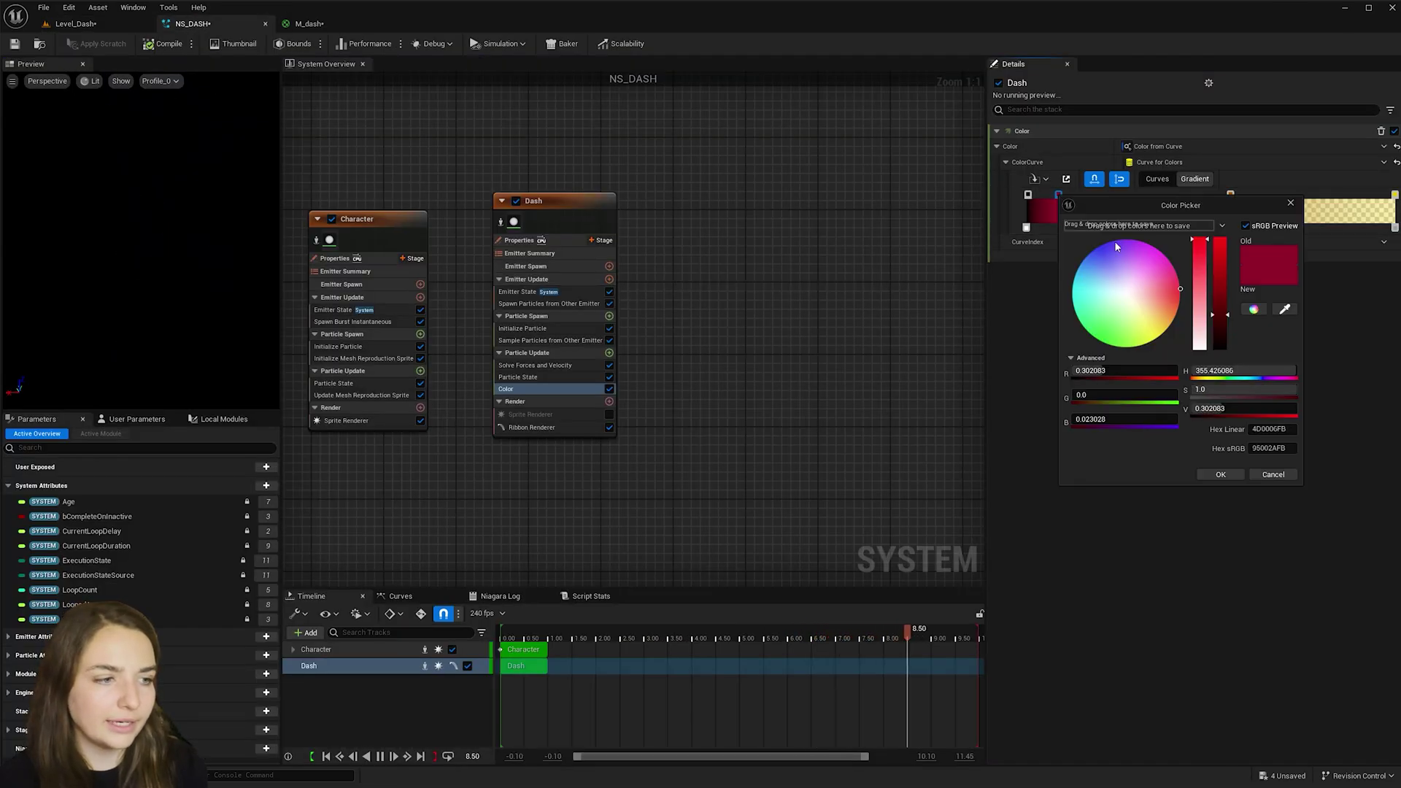
pyautogui.click(1215, 408)
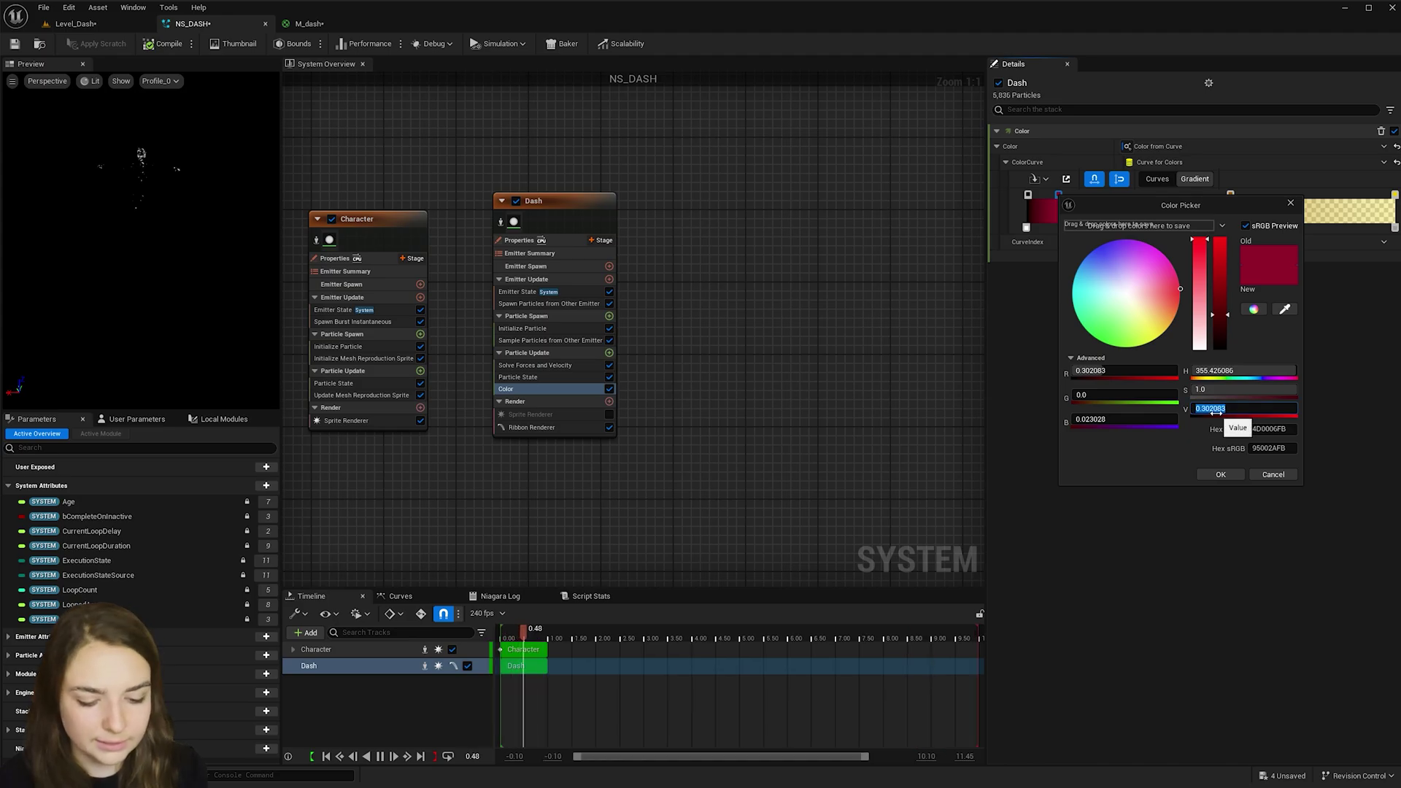
pyautogui.write('0.05')
pyautogui.press('Return')
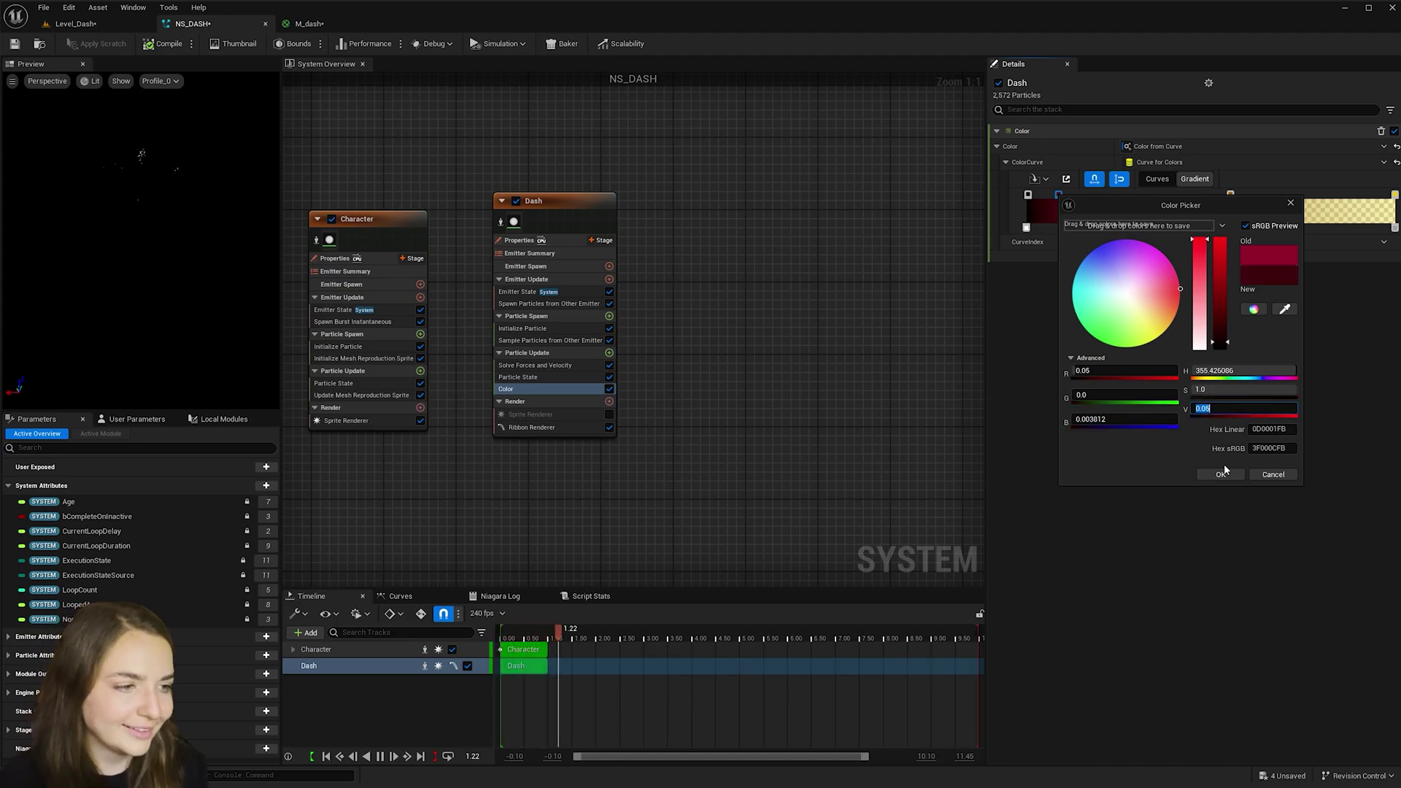
pyautogui.moveTo(1178, 292); pyautogui.dragTo(1179, 300)
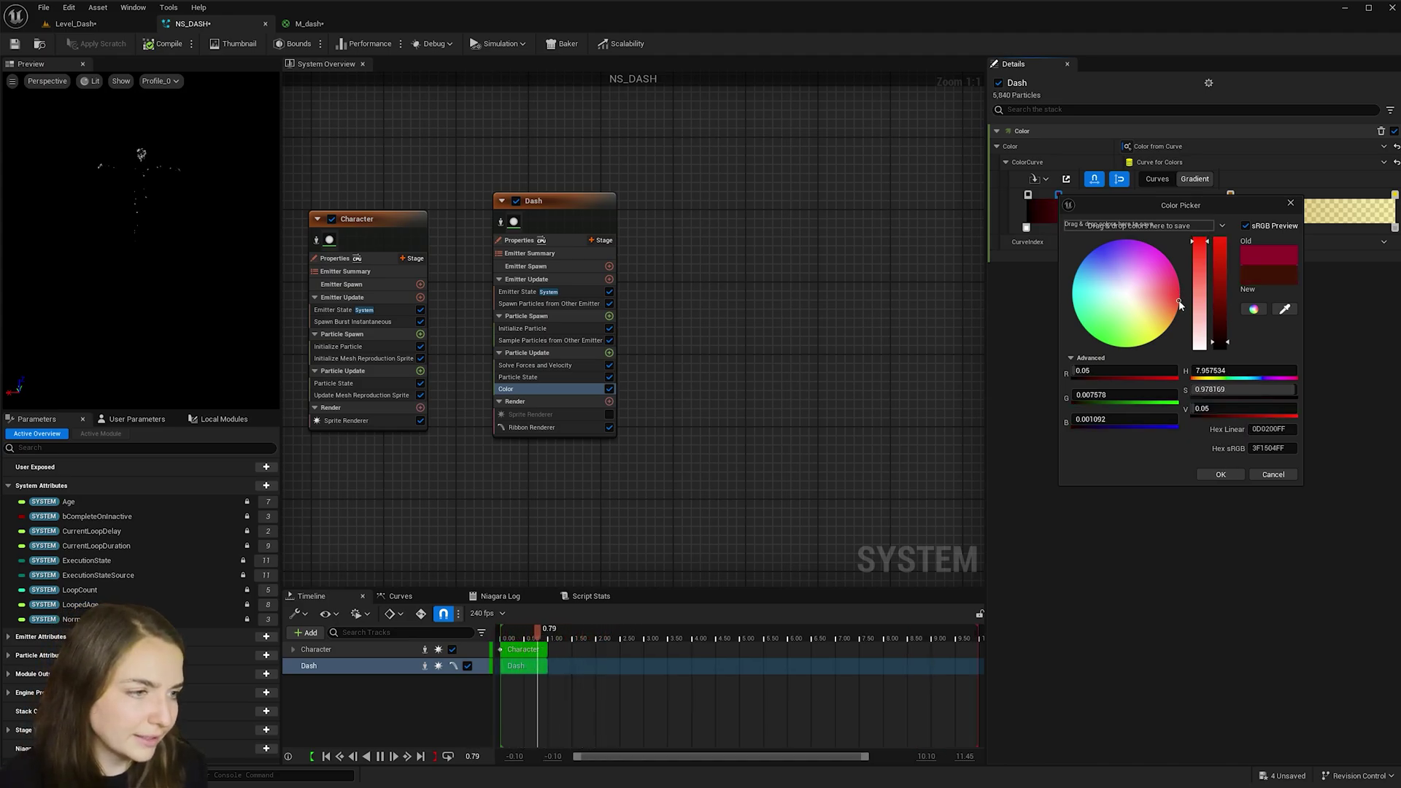
pyautogui.click(1220, 475)
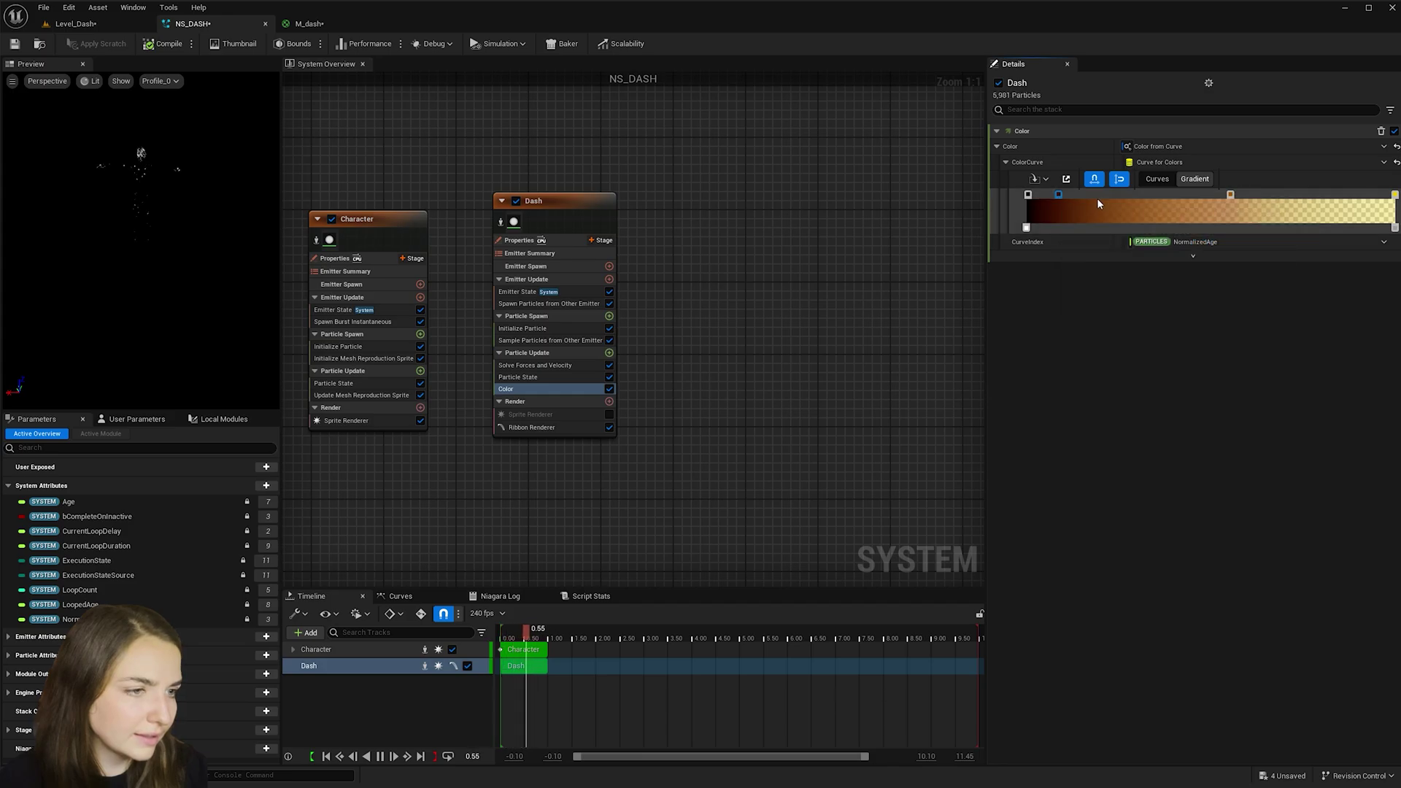
pyautogui.moveTo(1058, 190); pyautogui.dragTo(1075, 191)
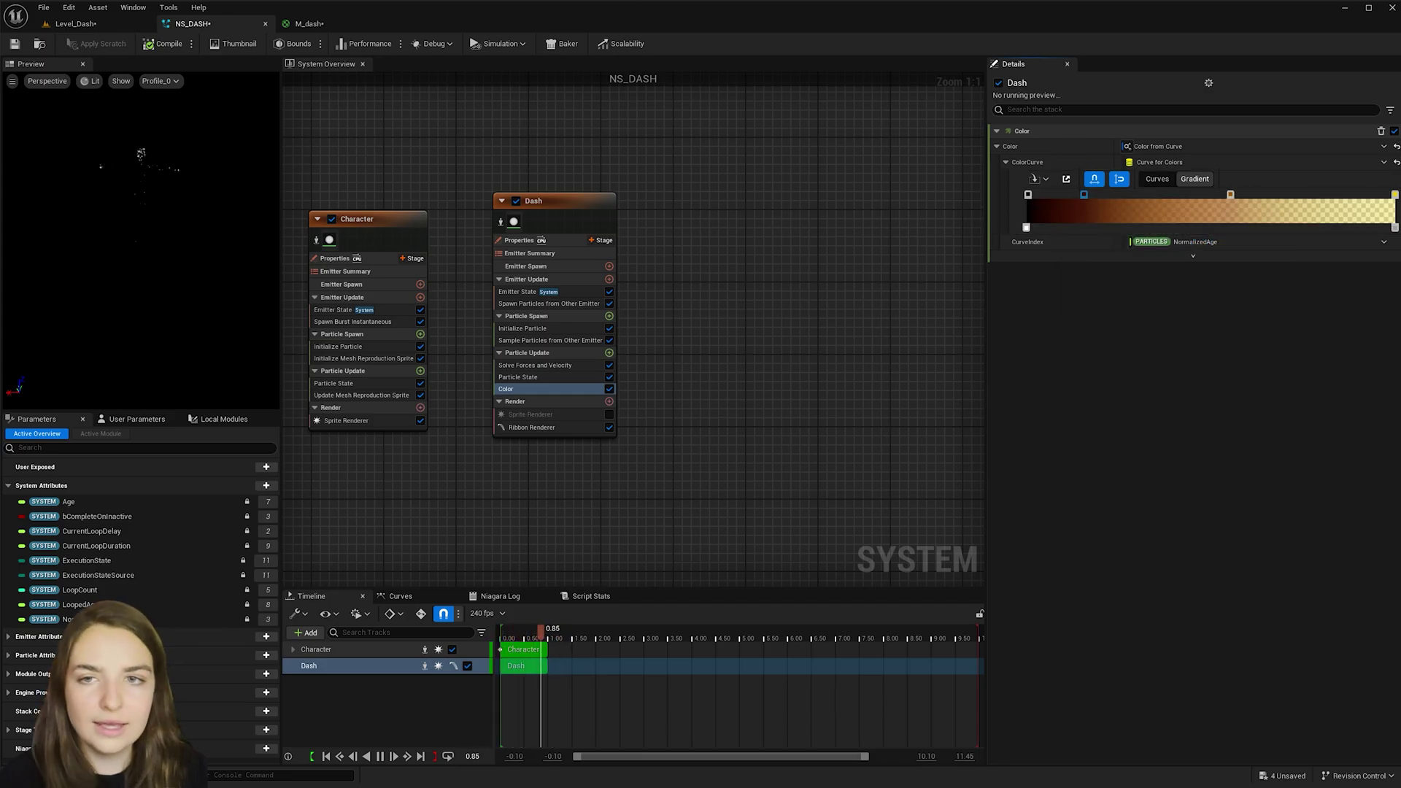
# - Preview the trails, darken another gradient stop toward deeper red, then replay Level_Dash's sequence
pyautogui.click(76, 23)
pyautogui.press('space')
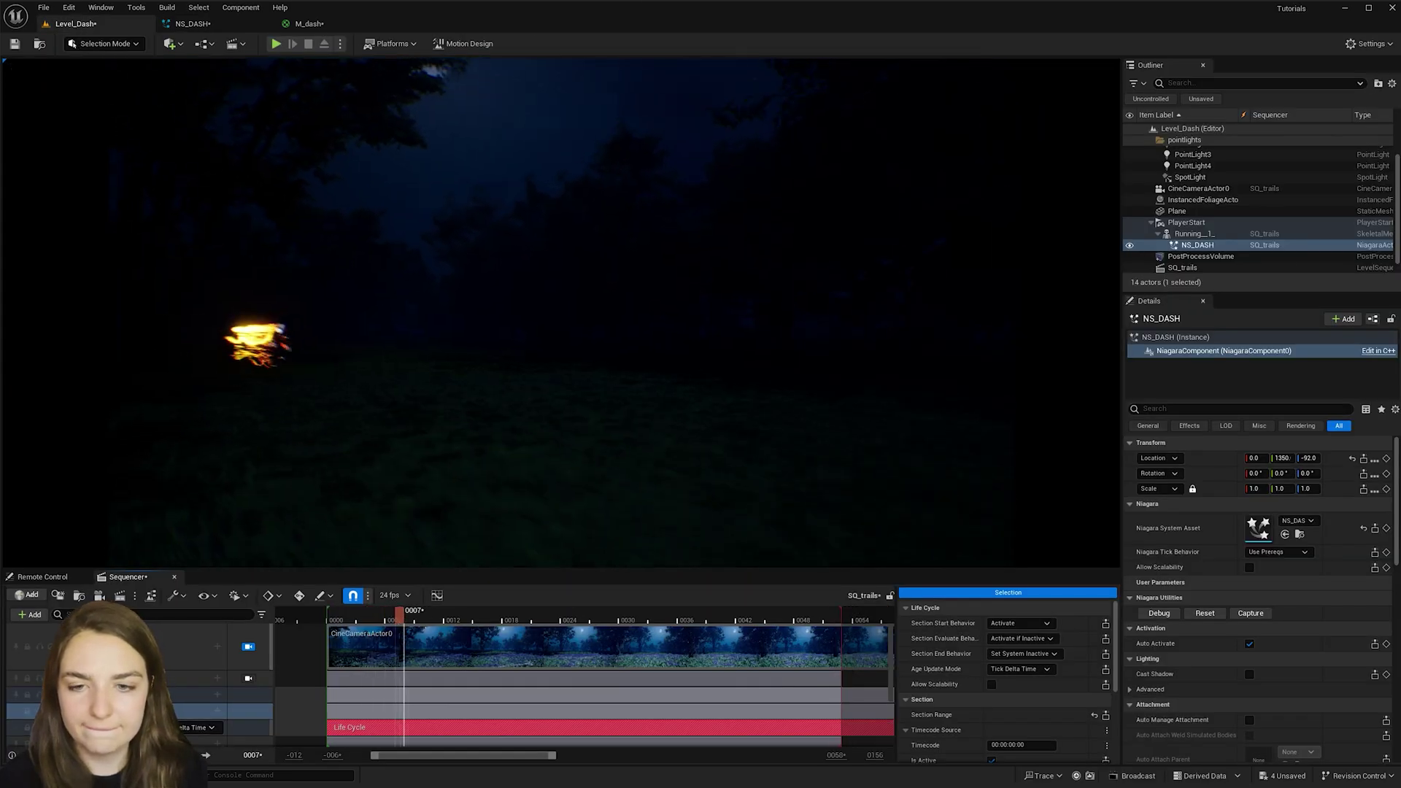
pyautogui.click(216, 24)
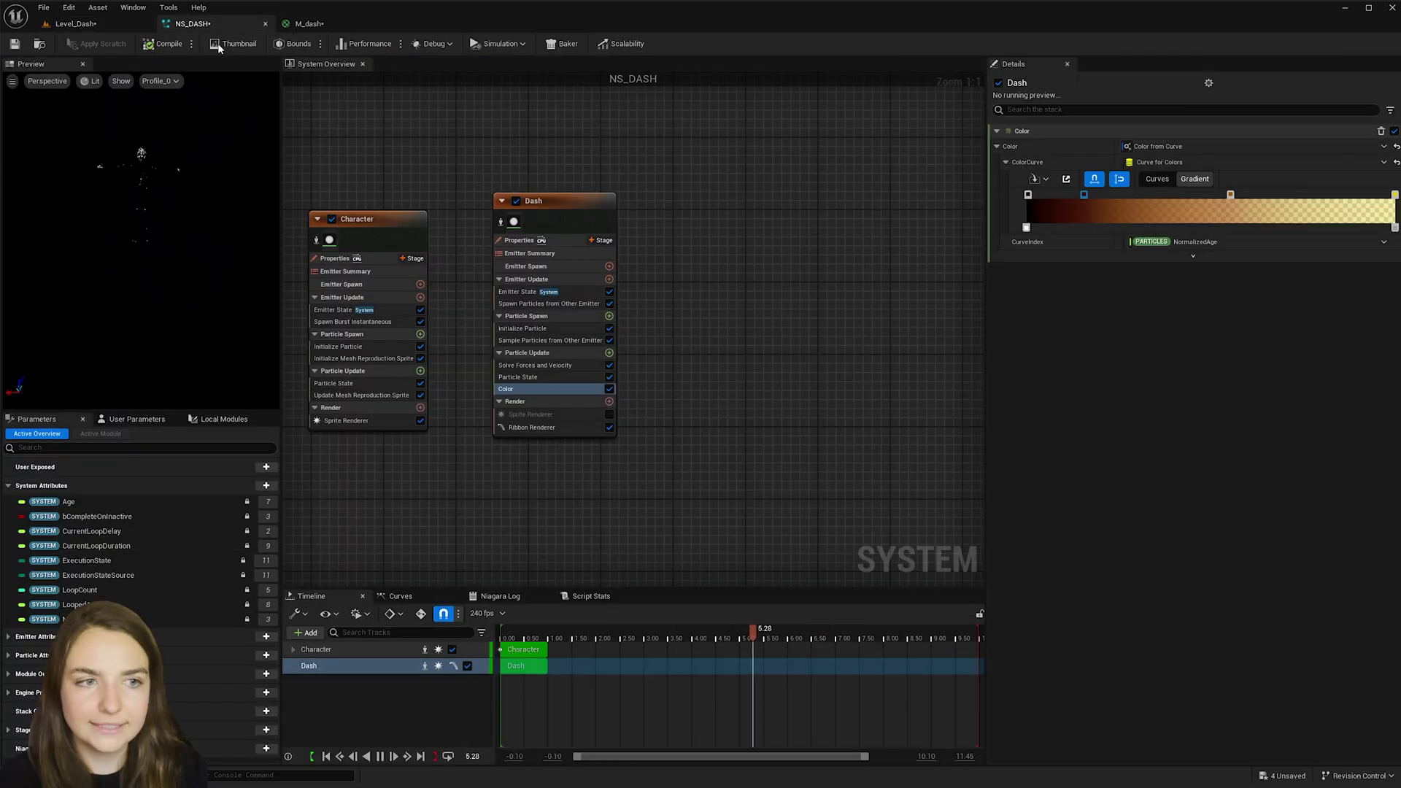
pyautogui.doubleClick(1231, 194)
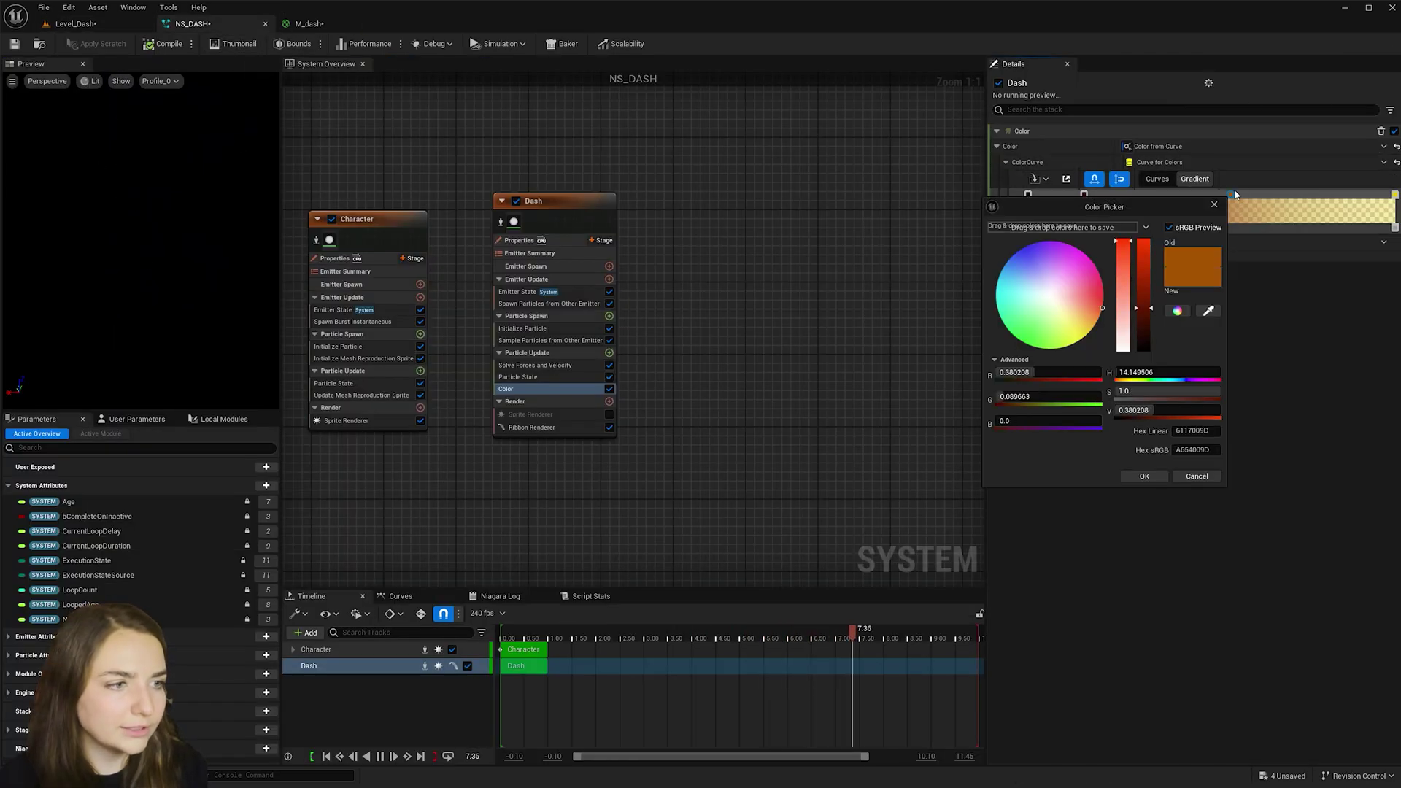
pyautogui.click(1151, 343)
pyautogui.moveTo(1108, 302); pyautogui.dragTo(1103, 305)
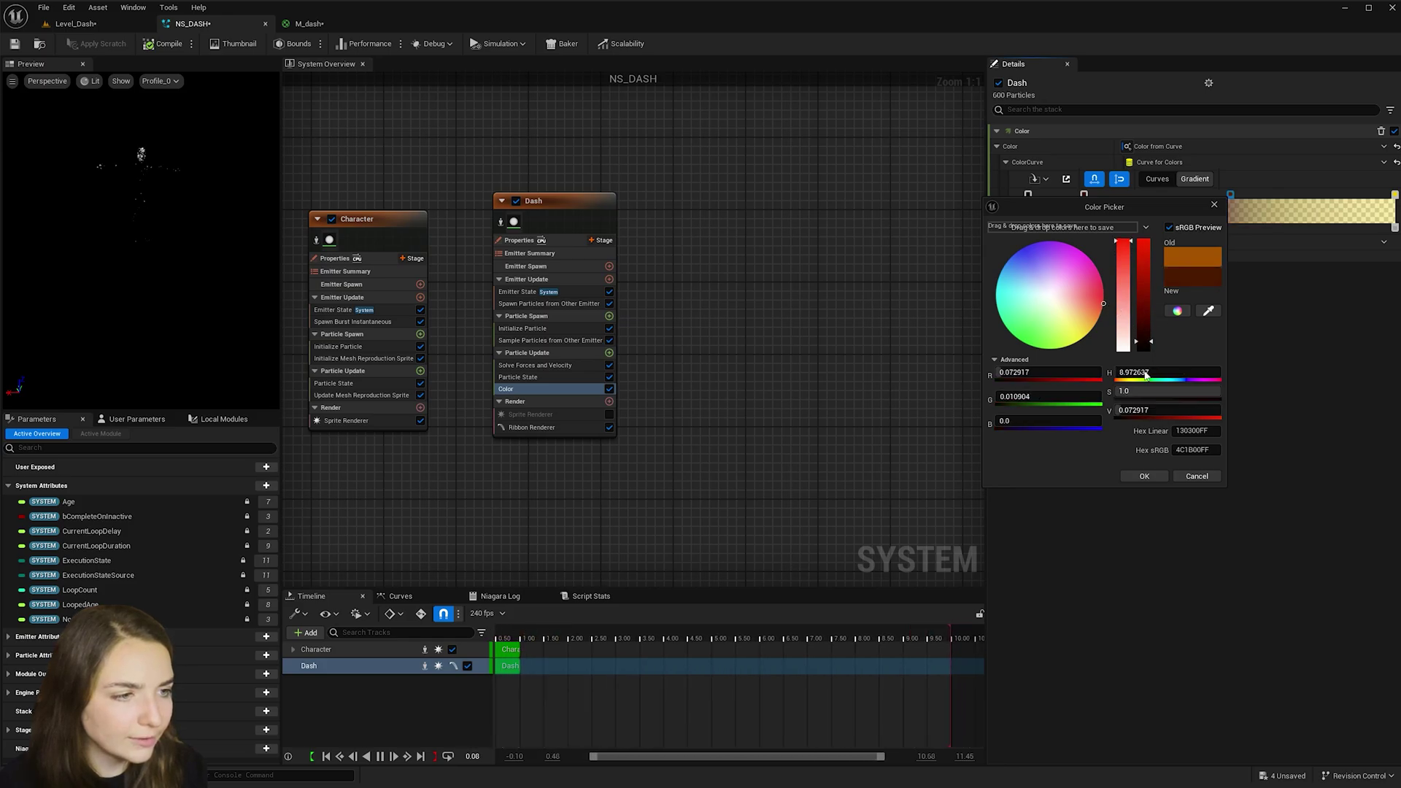
pyautogui.click(1144, 477)
pyautogui.click(76, 24)
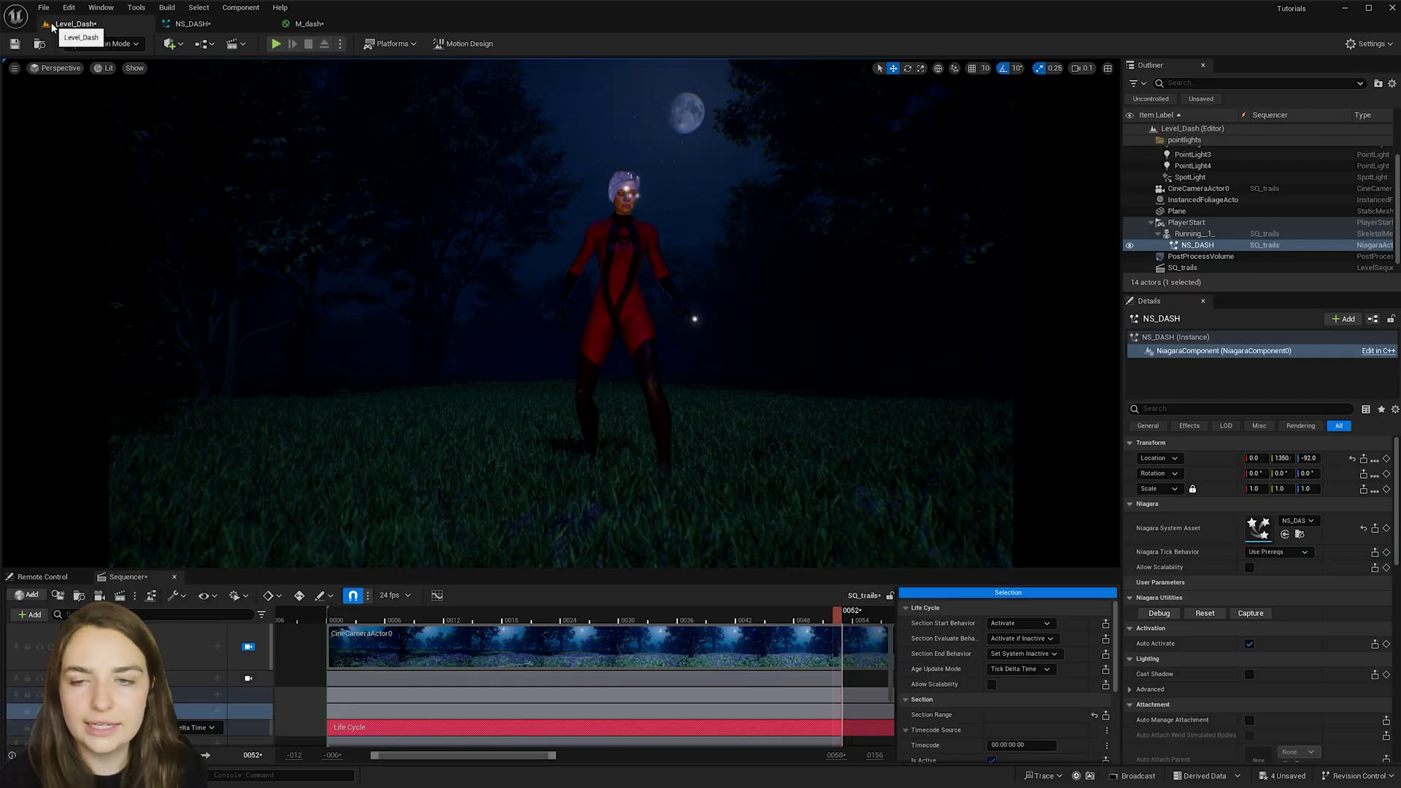
pyautogui.press('space')
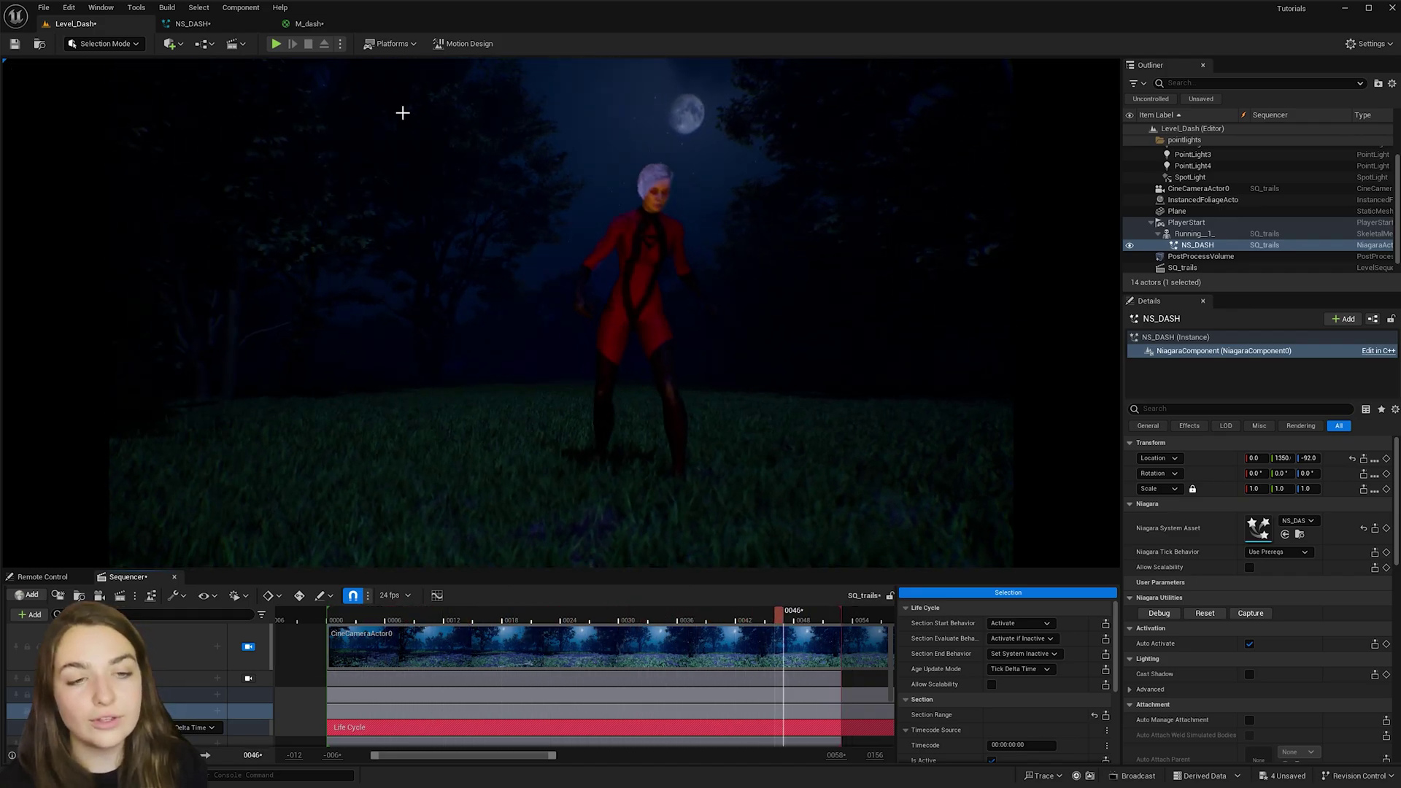
# - Check the Dash Ribbon Renderer's Shape options, keep Plane, then view Initialize Particle settings
pyautogui.click(307, 24)
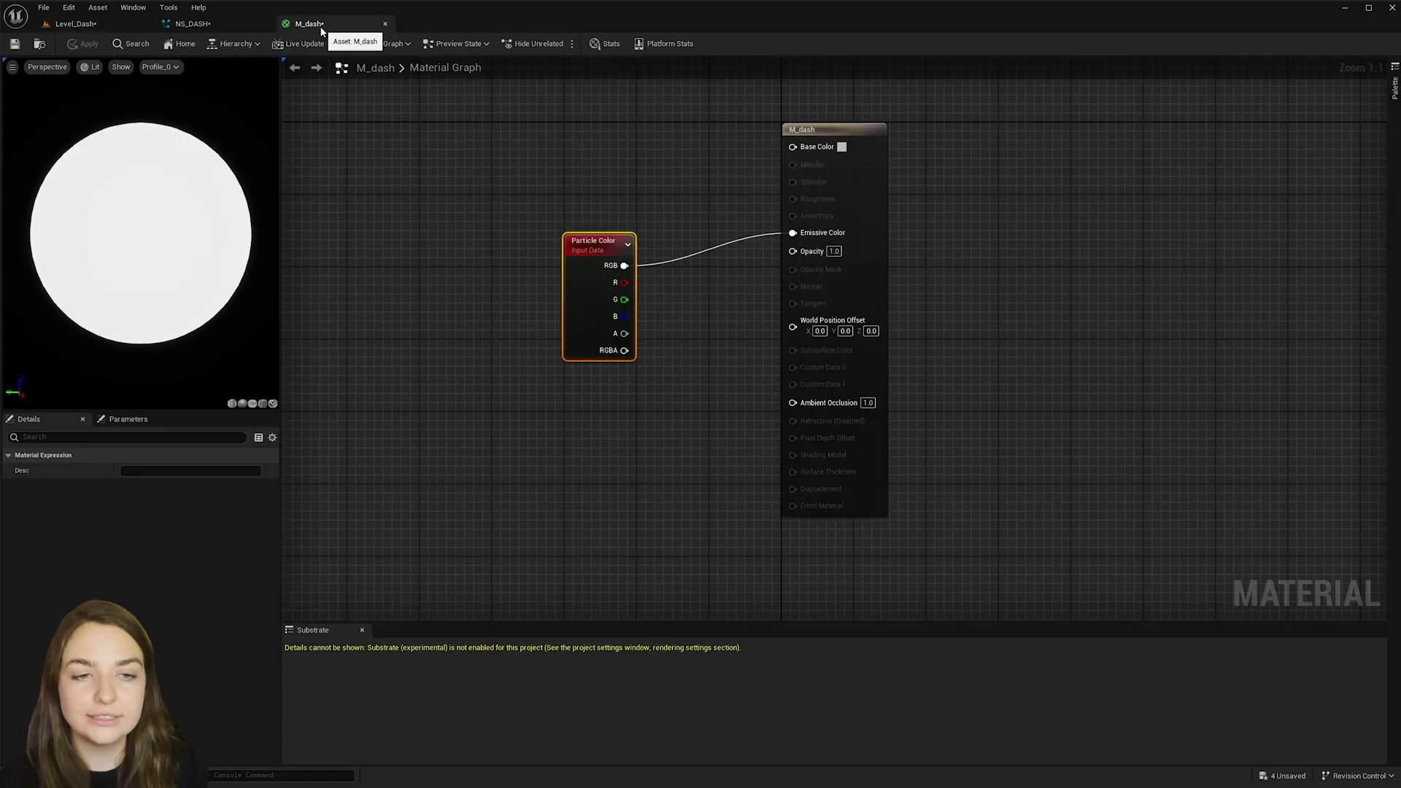
pyautogui.click(249, 28)
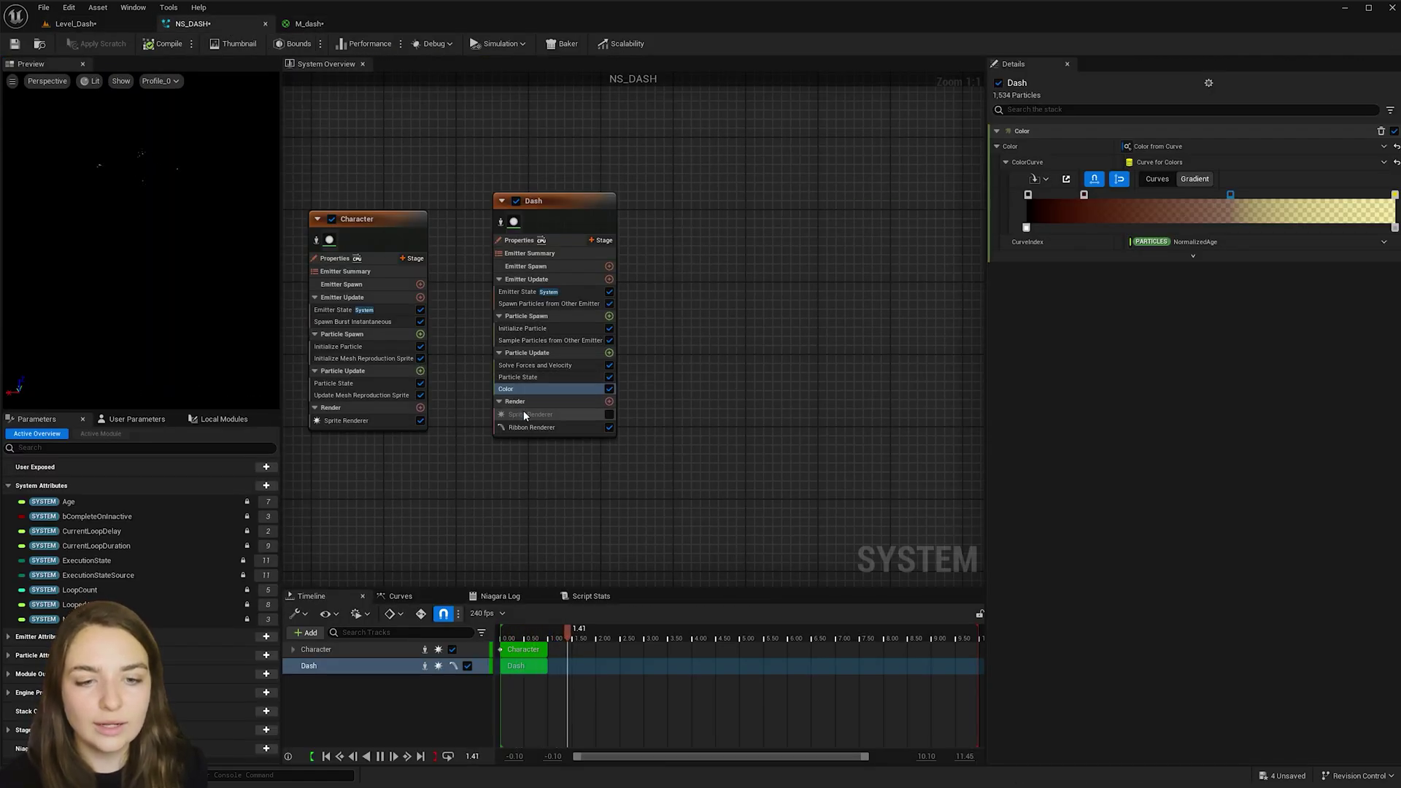
pyautogui.click(532, 427)
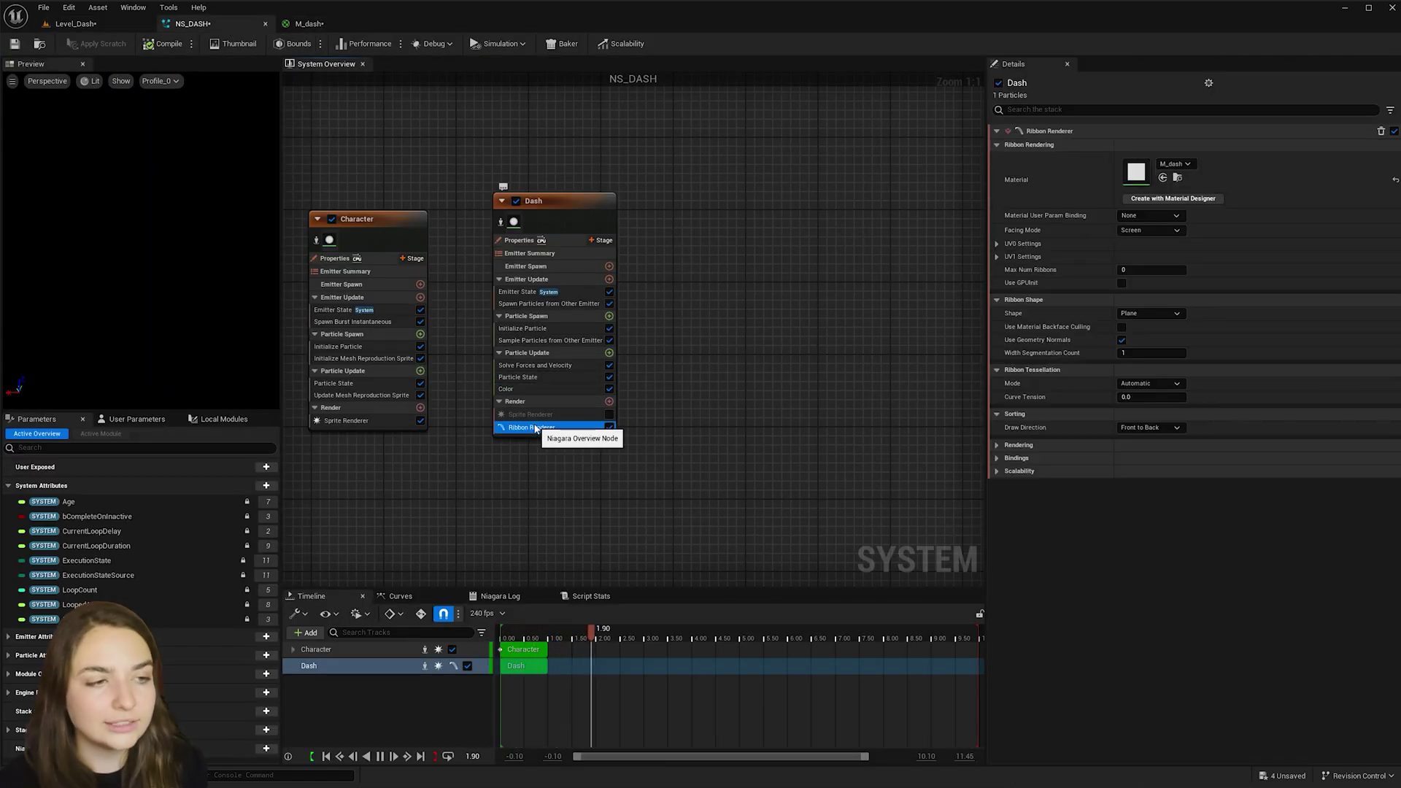
pyautogui.click(1146, 313)
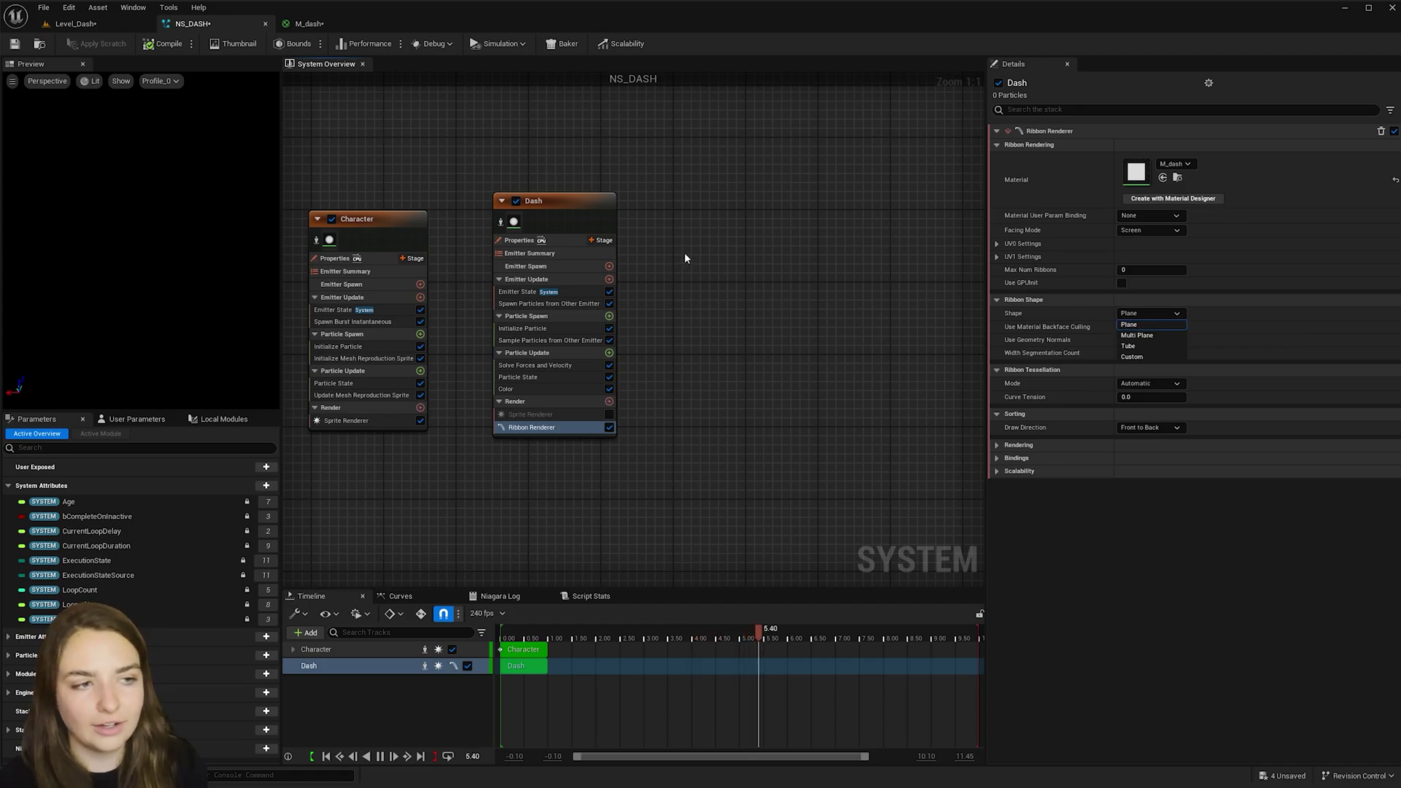
pyautogui.press('Escape')
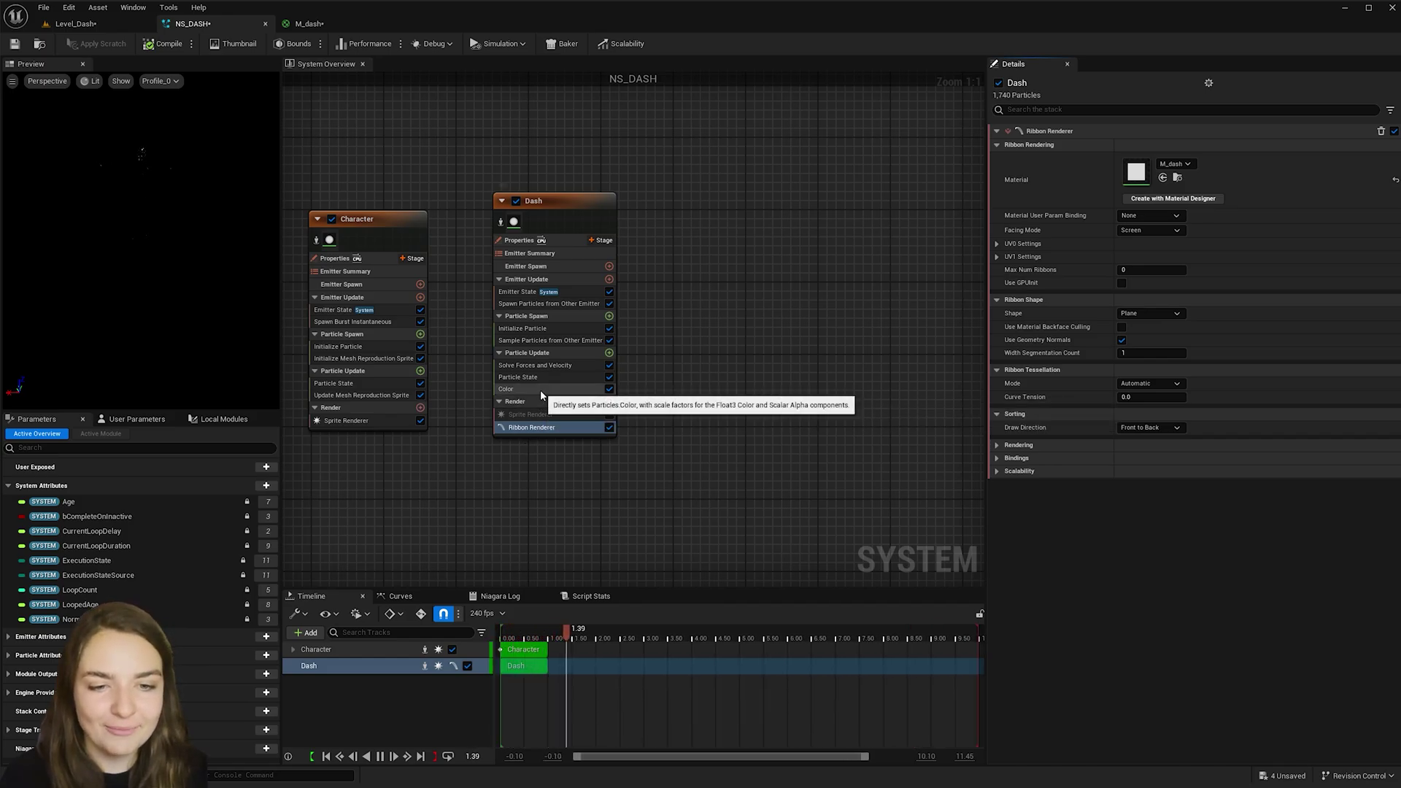
pyautogui.click(544, 329)
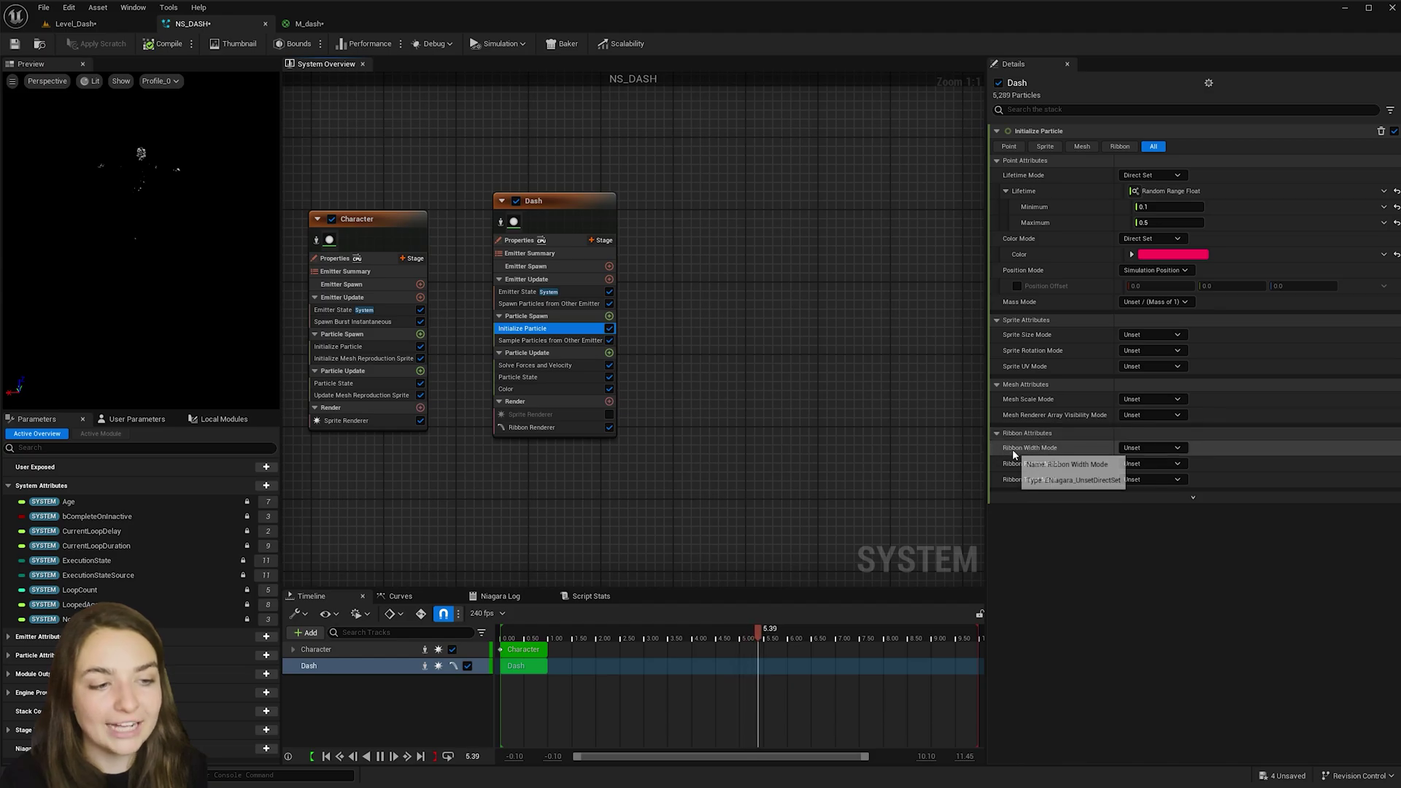
# - Set Ribbon Width Mode to Direct Set and replay the level sequence to preview
pyautogui.click(1143, 448)
pyautogui.click(1159, 477)
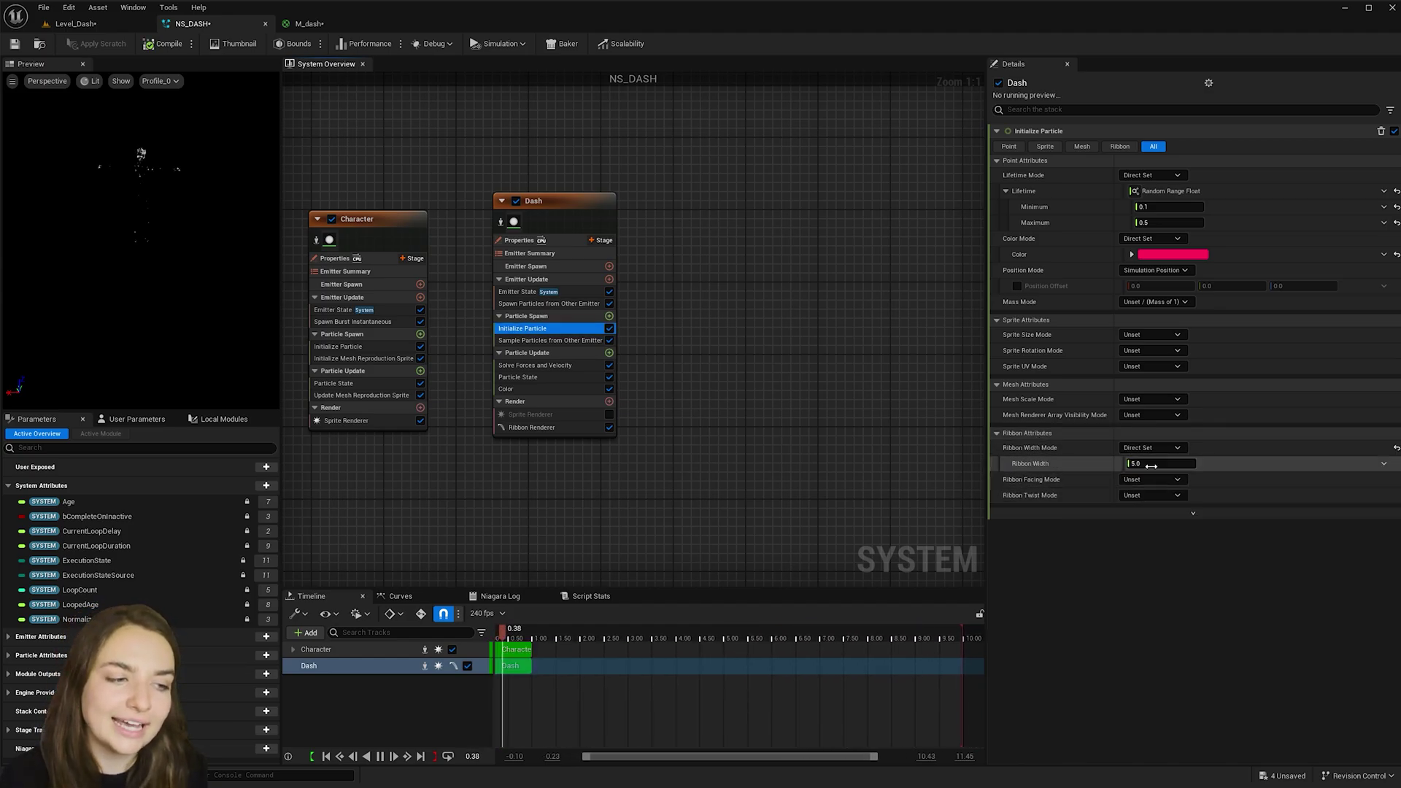
pyautogui.click(1152, 464)
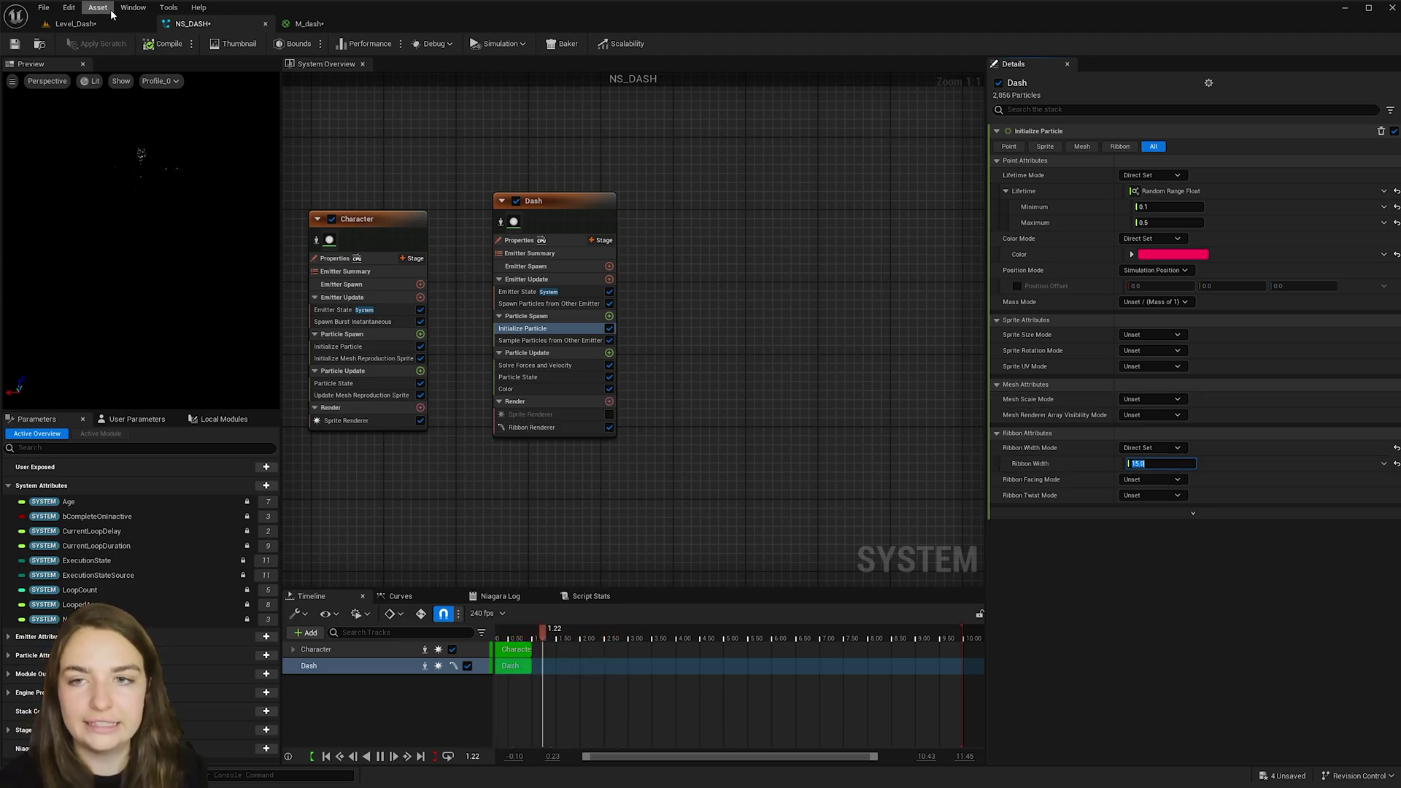
pyautogui.click(76, 25)
pyautogui.press('space')
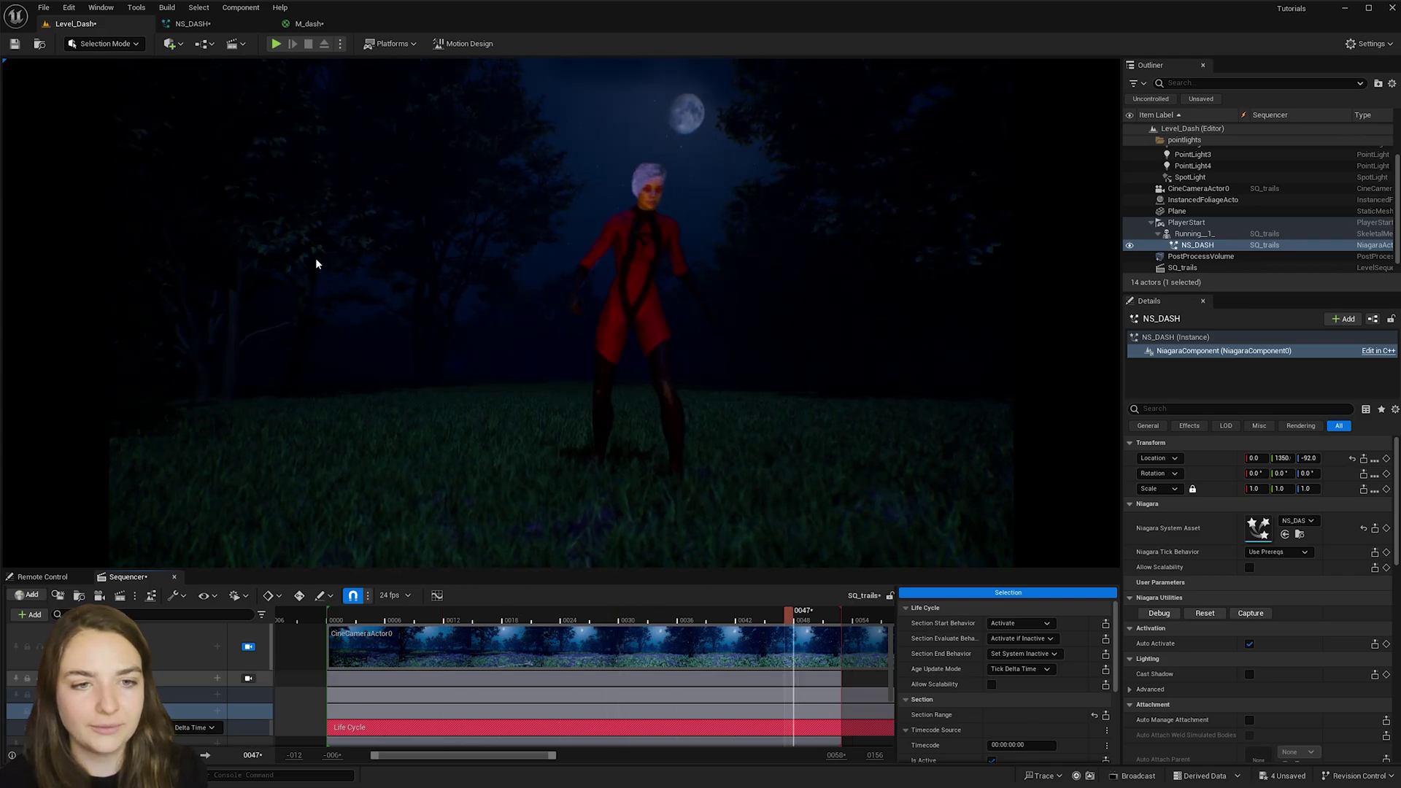
# - Make Ribbon Width a Random Range Float with minimum 1 and maximum 2
pyautogui.click(212, 25)
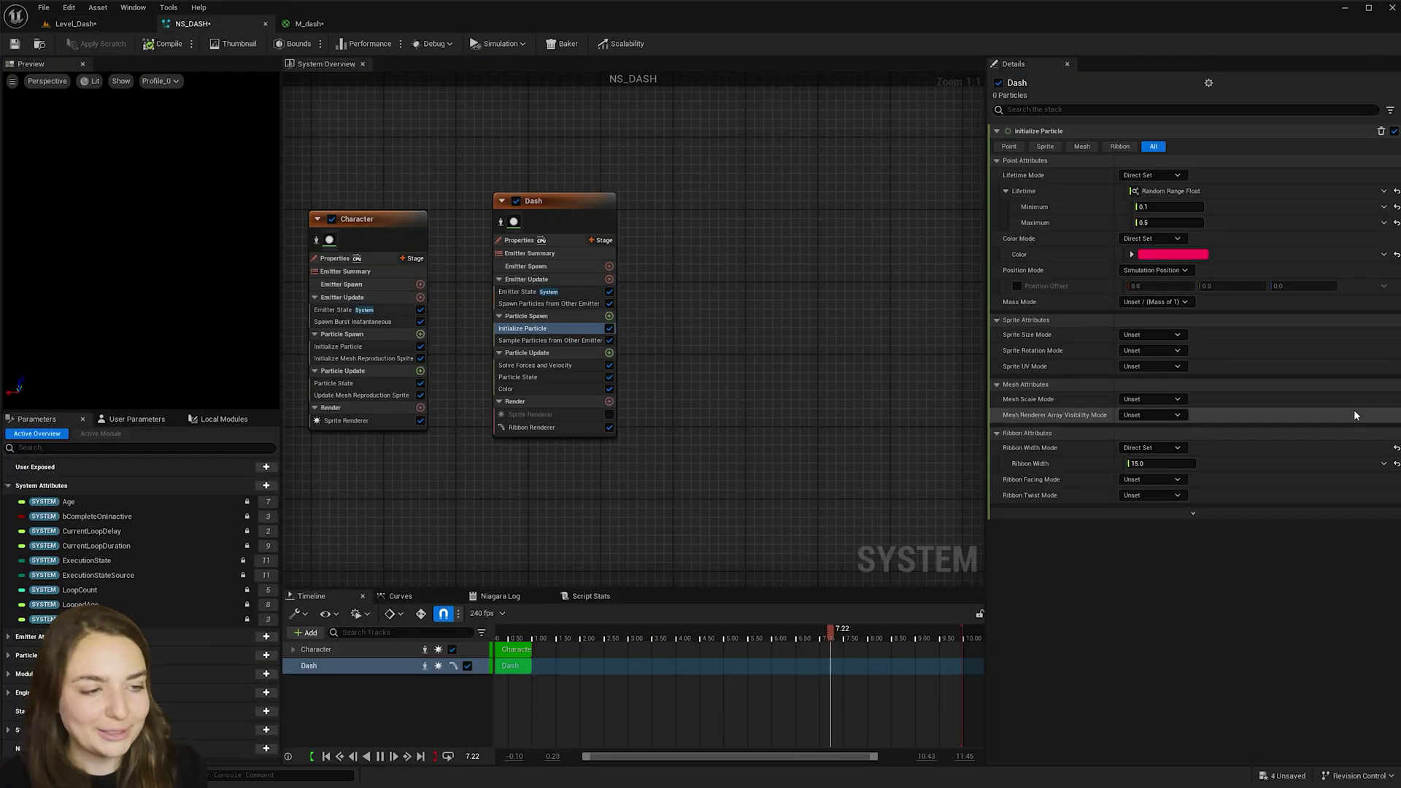
pyautogui.click(1384, 463)
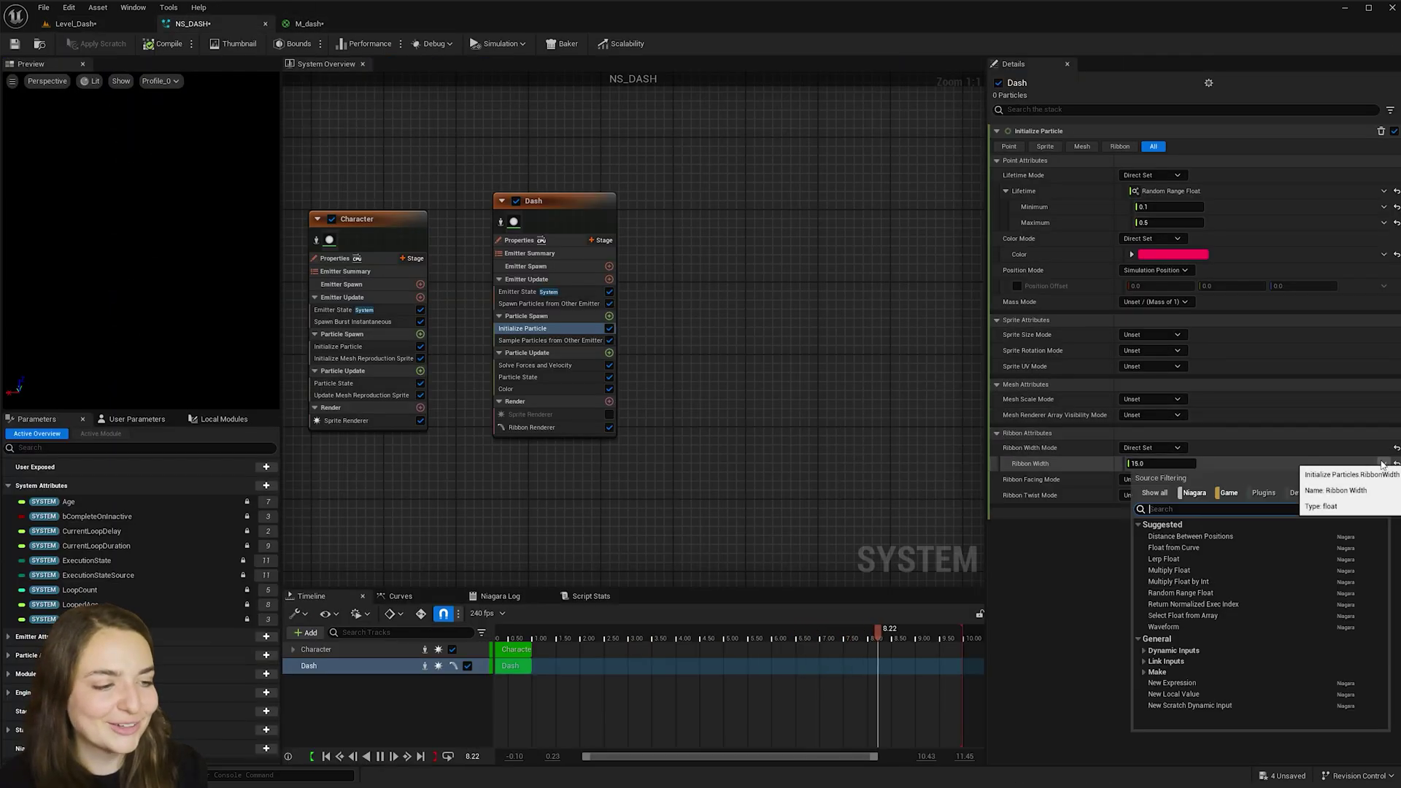
pyautogui.click(1180, 593)
pyautogui.click(1161, 480)
pyautogui.write('1')
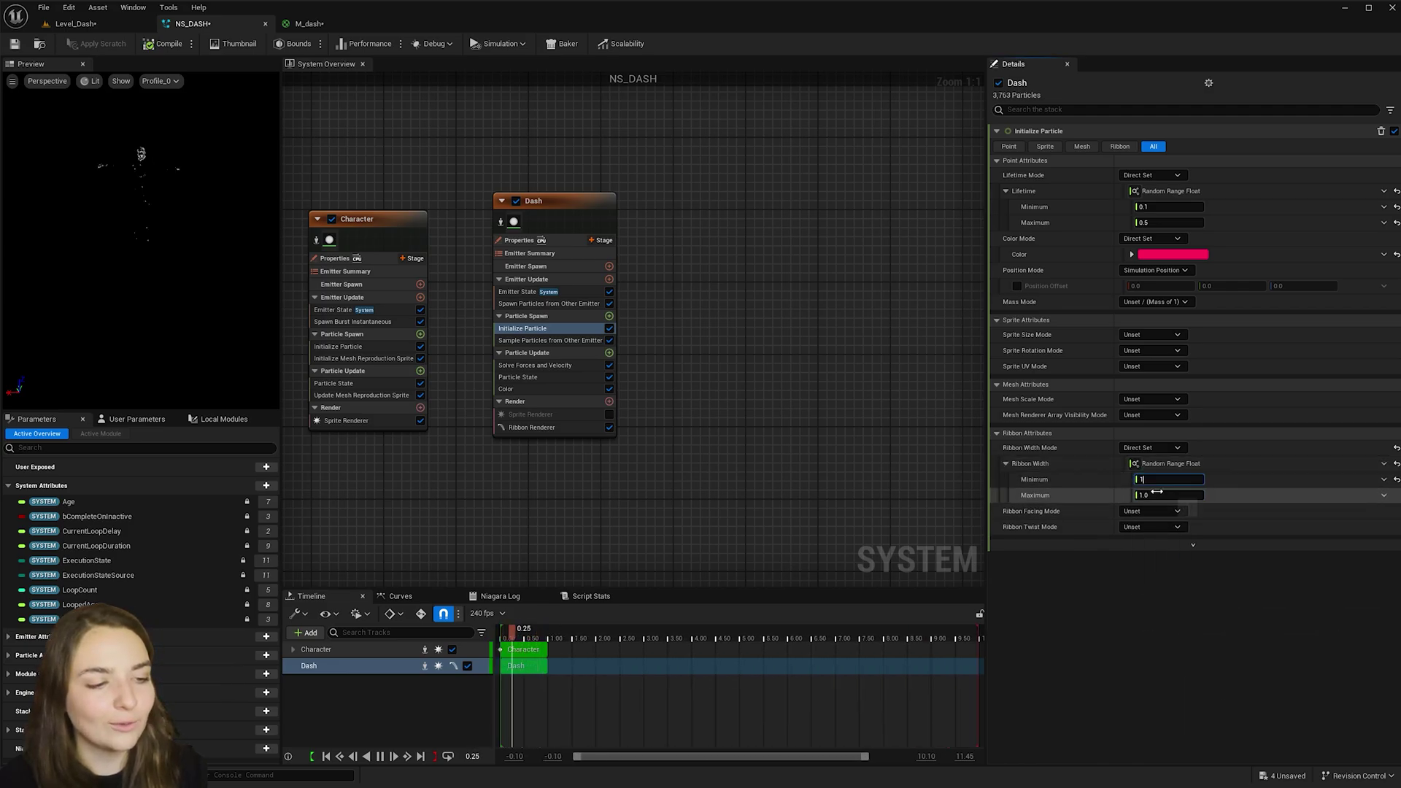
pyautogui.click(1151, 495)
pyautogui.write('2')
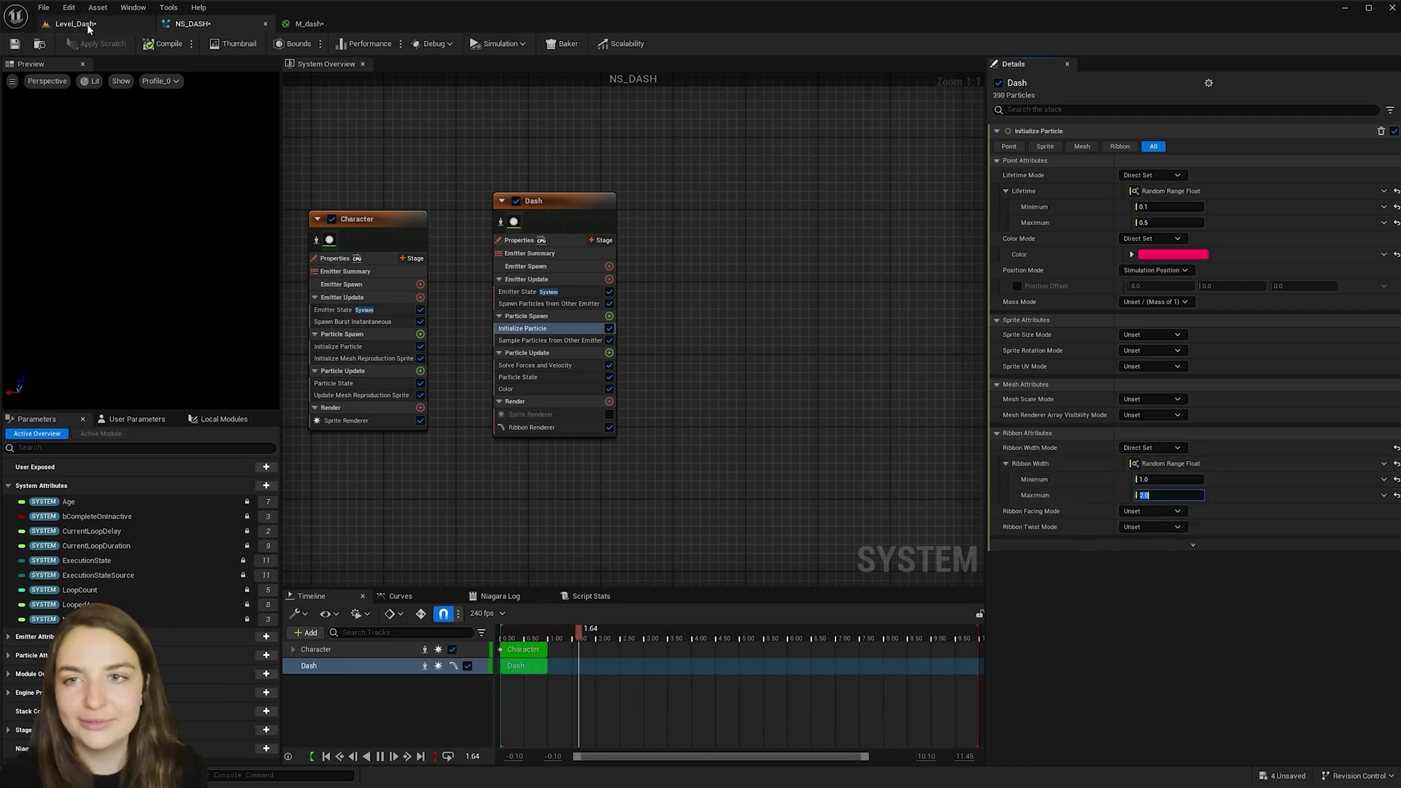
pyautogui.click(82, 23)
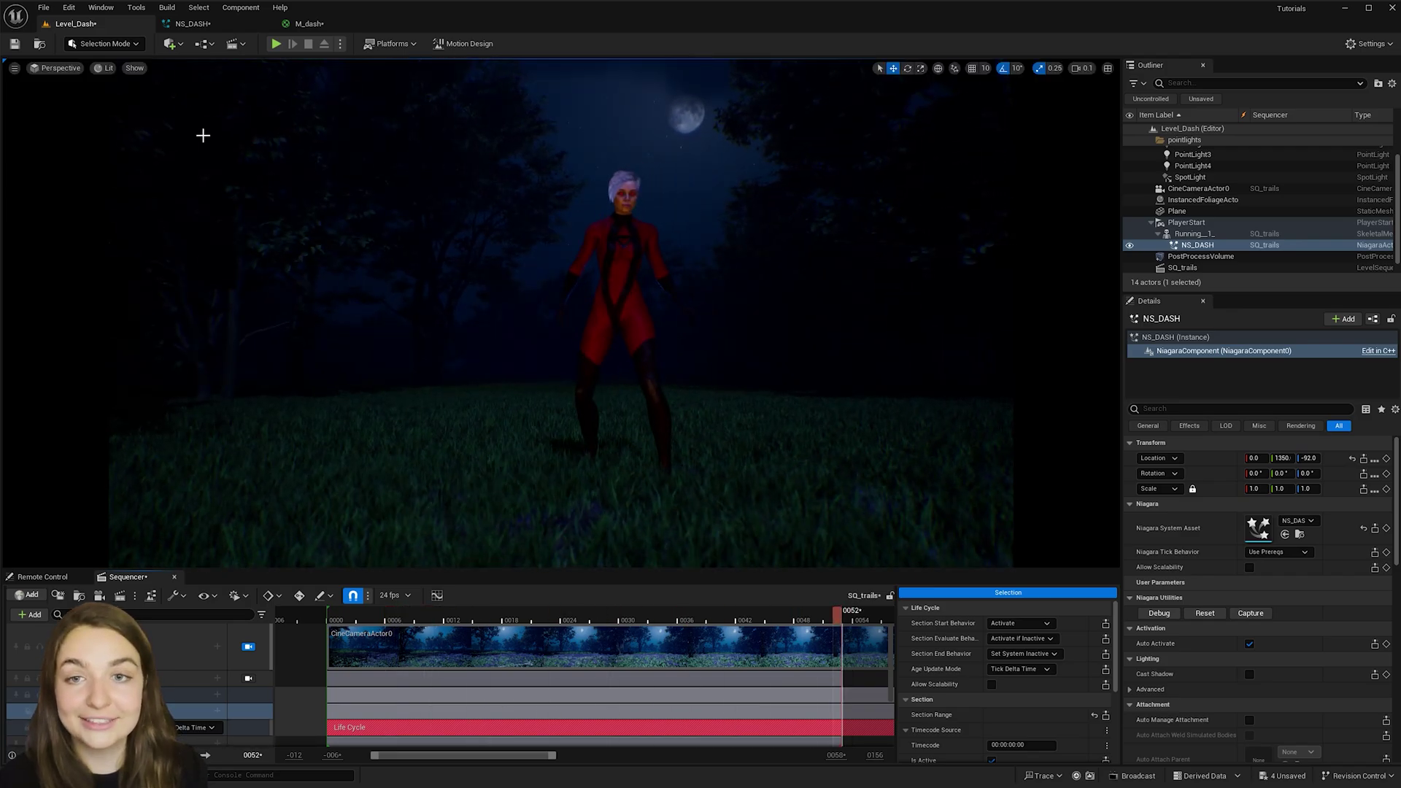
# - Disable the Character emitter's Sprite Renderer and return to Level_Dash to preview the trails
pyautogui.click(197, 24)
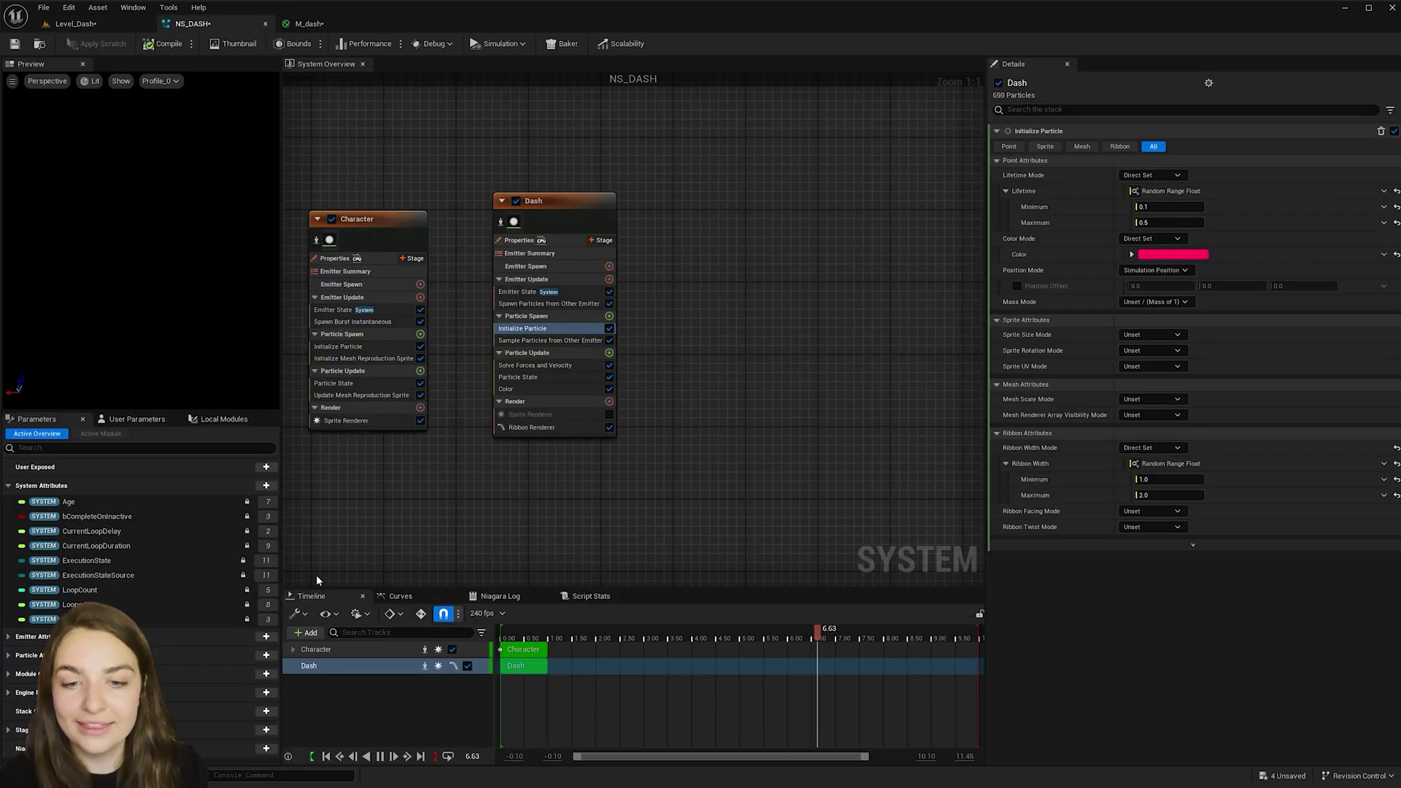
pyautogui.click(420, 420)
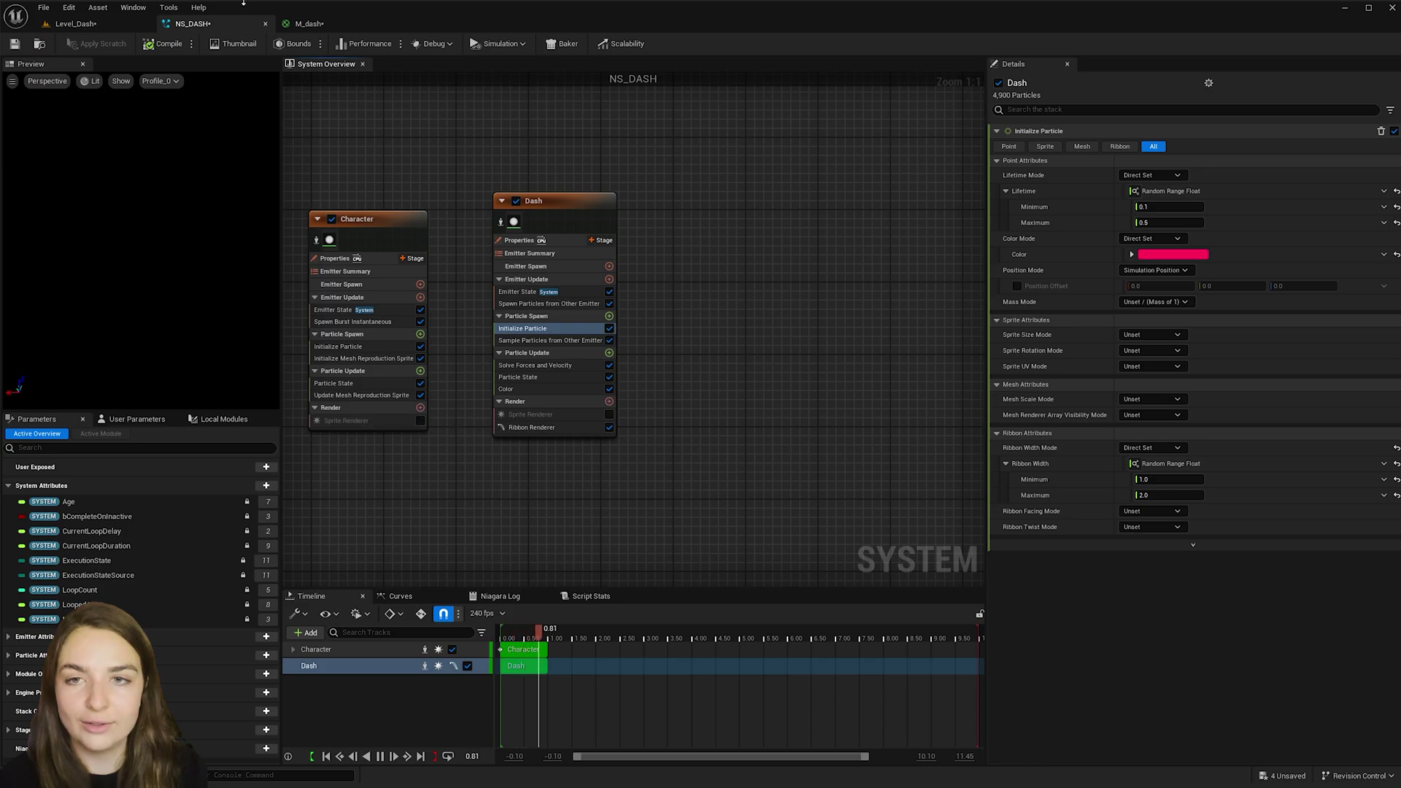
pyautogui.click(101, 26)
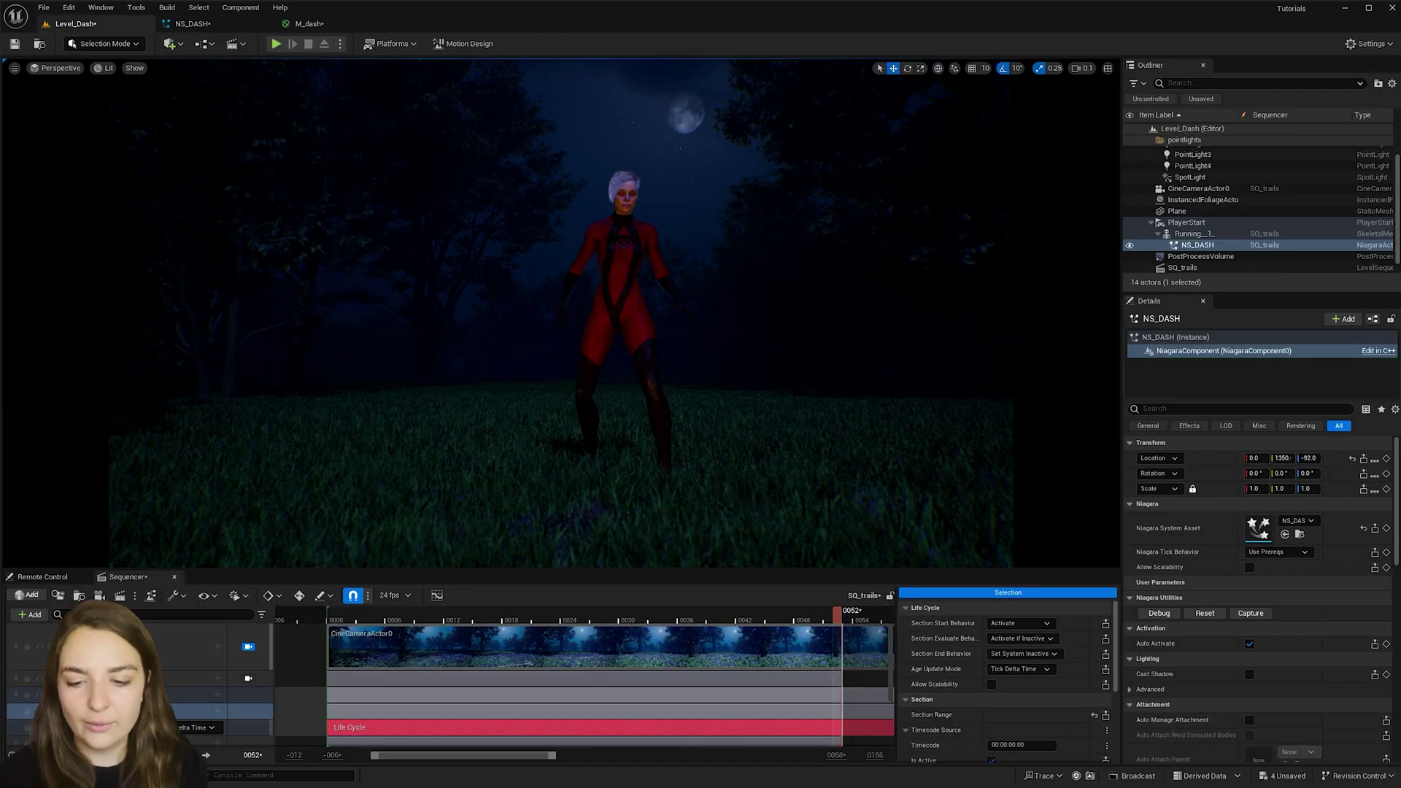